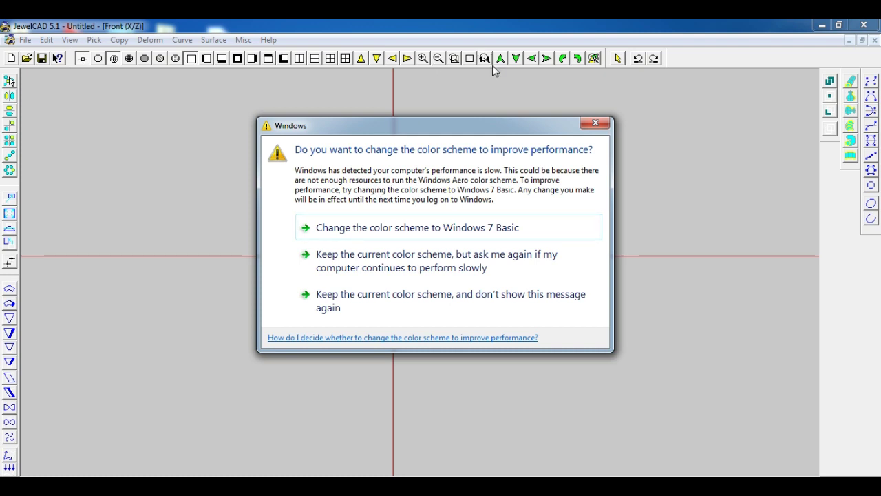
Step: Dismiss the Windows colour-scheme prompt and recentre the empty Front view
{"action": "left_click", "coordinate": [589, 123]}
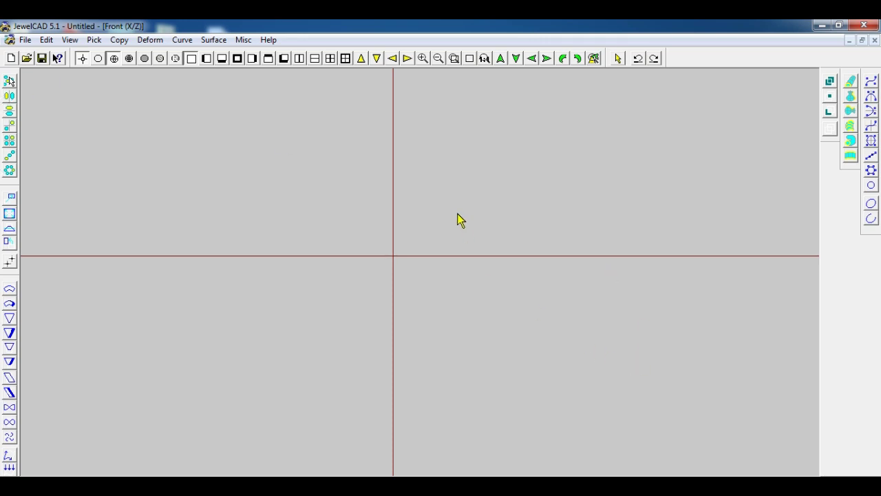
{"action": "left_click", "coordinate": [447, 286]}
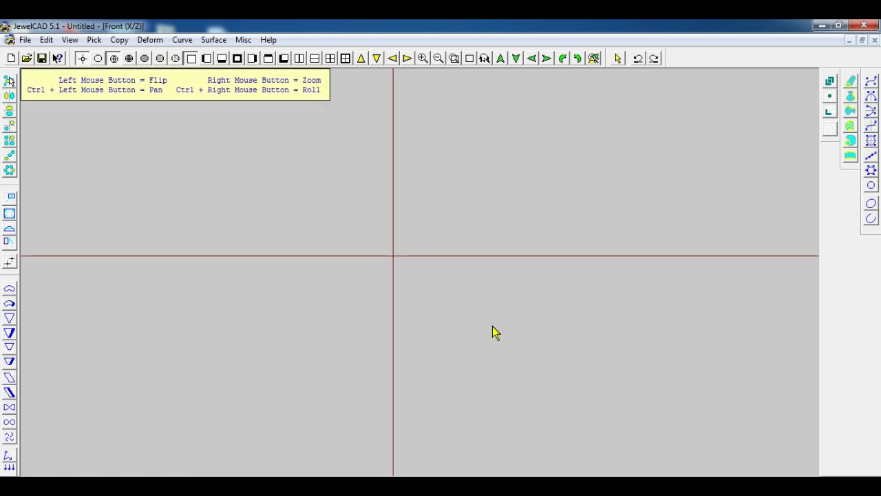
{"action": "mouse_move", "coordinate": [492, 327]}
{"action": "left_mouse_down", "text": "ctrl"}
{"action": "mouse_move", "coordinate": [510, 281]}
{"action": "mouse_move", "coordinate": [544, 354]}
{"action": "left_mouse_up", "text": "ctrl"}
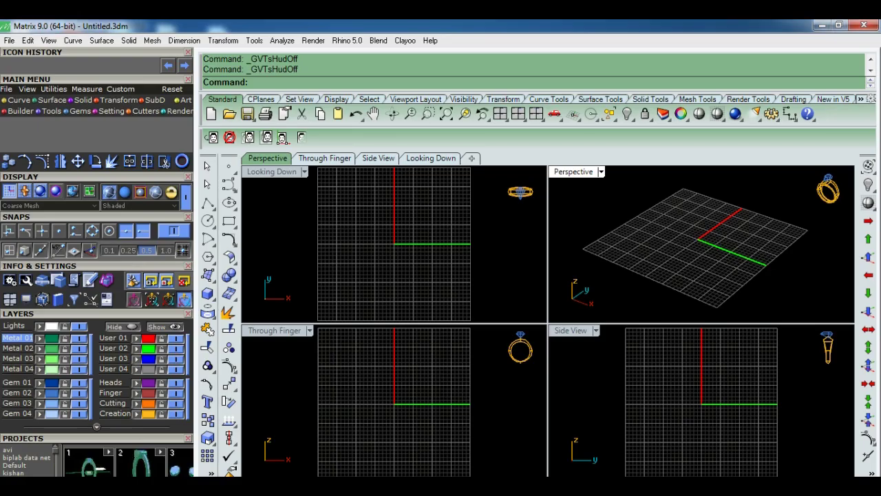
Step: Maximize and orbit the Perspective view, then restore the four-viewport layout with 4View
{"action": "double_click", "coordinate": [587, 172]}
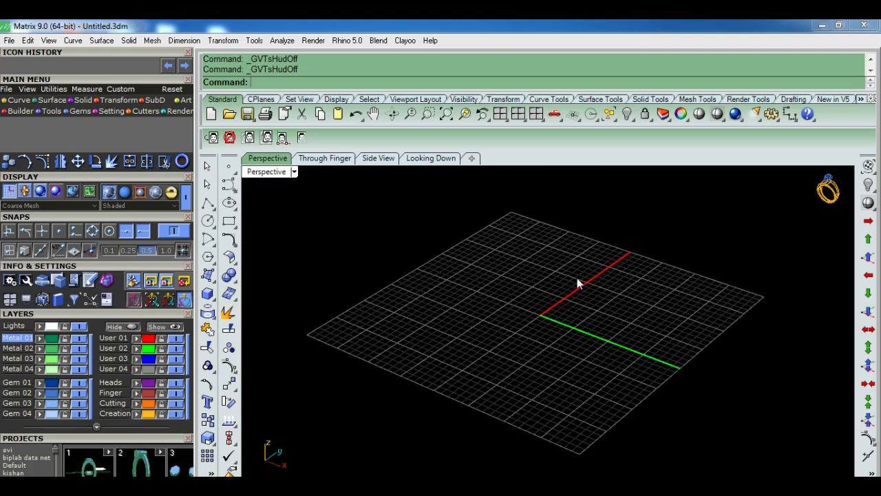
{"action": "mouse_move", "coordinate": [576, 282]}
{"action": "right_mouse_down"}
{"action": "mouse_move", "coordinate": [584, 374]}
{"action": "mouse_move", "coordinate": [528, 257]}
{"action": "mouse_move", "coordinate": [613, 384]}
{"action": "mouse_move", "coordinate": [533, 257]}
{"action": "mouse_move", "coordinate": [554, 389]}
{"action": "mouse_move", "coordinate": [495, 269]}
{"action": "mouse_move", "coordinate": [515, 386]}
{"action": "mouse_move", "coordinate": [600, 305]}
{"action": "mouse_move", "coordinate": [633, 368]}
{"action": "mouse_move", "coordinate": [615, 261]}
{"action": "mouse_move", "coordinate": [630, 305]}
{"action": "mouse_move", "coordinate": [615, 362]}
{"action": "mouse_move", "coordinate": [491, 321]}
{"action": "mouse_move", "coordinate": [585, 340]}
{"action": "mouse_move", "coordinate": [564, 324]}
{"action": "right_mouse_up"}
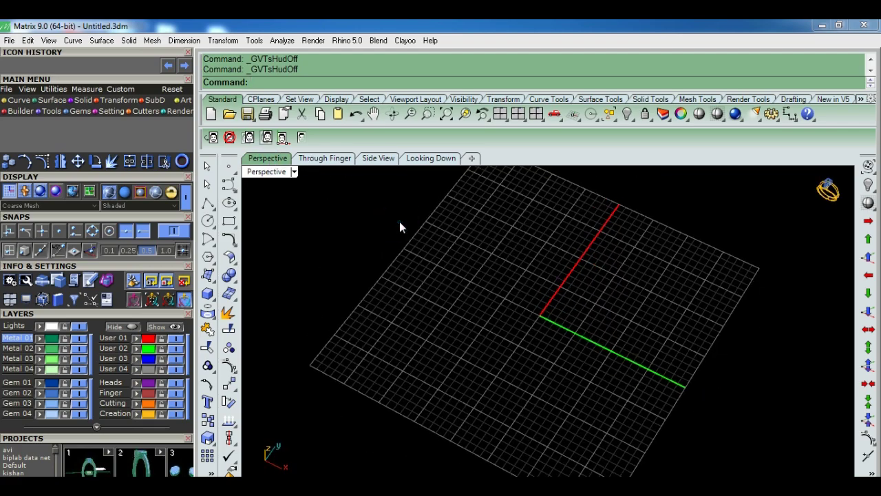
{"action": "type", "text": "4View"}
{"action": "key", "text": "Return"}
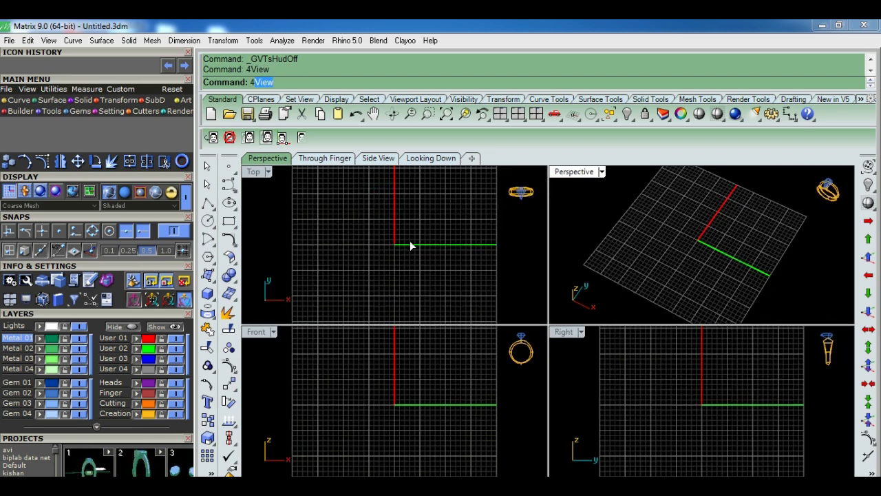
{"action": "right_click", "coordinate": [427, 226]}
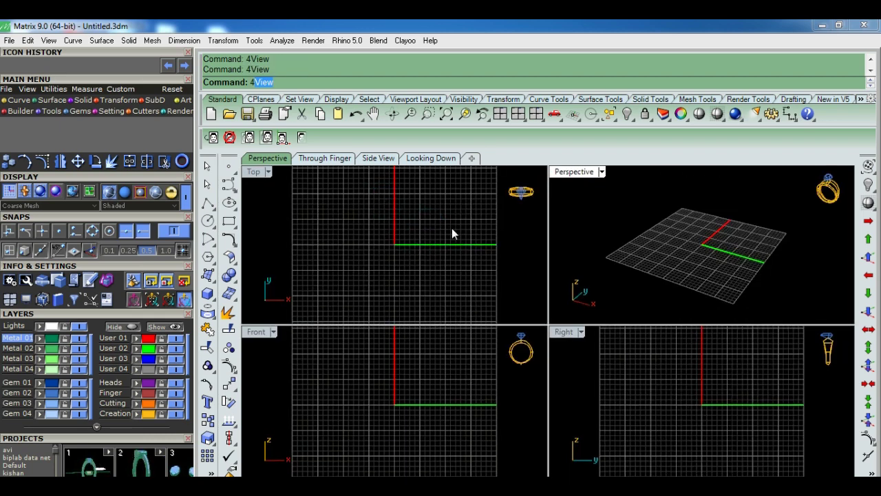
Step: Recentre the Top, Front, Right and Perspective grids, then minimize Matrix to return to JewelCAD
{"action": "mouse_move", "coordinate": [450, 231]}
{"action": "right_mouse_down"}
{"action": "mouse_move", "coordinate": [425, 232]}
{"action": "mouse_move", "coordinate": [421, 266]}
{"action": "right_mouse_up"}
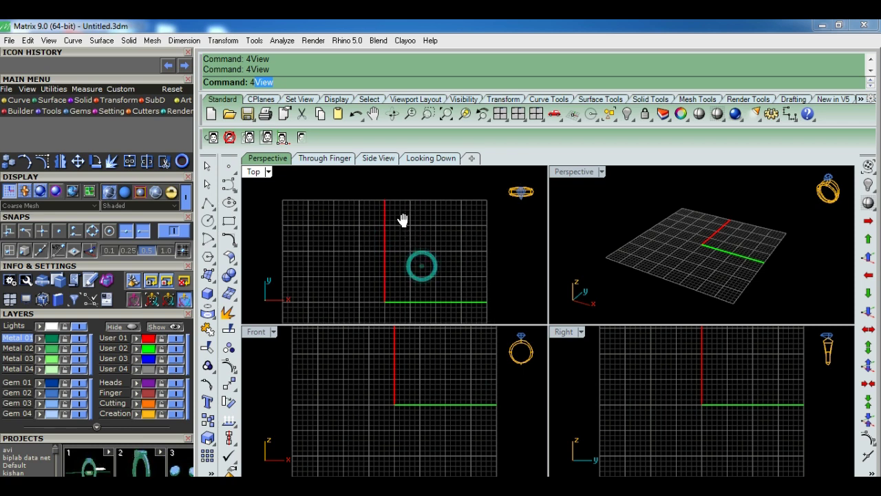
{"action": "mouse_move", "coordinate": [403, 219]}
{"action": "right_mouse_down"}
{"action": "mouse_move", "coordinate": [417, 204]}
{"action": "mouse_move", "coordinate": [401, 250]}
{"action": "mouse_move", "coordinate": [433, 199]}
{"action": "mouse_move", "coordinate": [420, 254]}
{"action": "mouse_move", "coordinate": [424, 190]}
{"action": "mouse_move", "coordinate": [425, 207]}
{"action": "right_mouse_up"}
{"action": "mouse_move", "coordinate": [398, 384]}
{"action": "right_mouse_down"}
{"action": "mouse_move", "coordinate": [425, 405]}
{"action": "mouse_move", "coordinate": [408, 410]}
{"action": "right_mouse_up"}
{"action": "right_click_drag", "start_coordinate": [698, 387], "coordinate": [677, 405]}
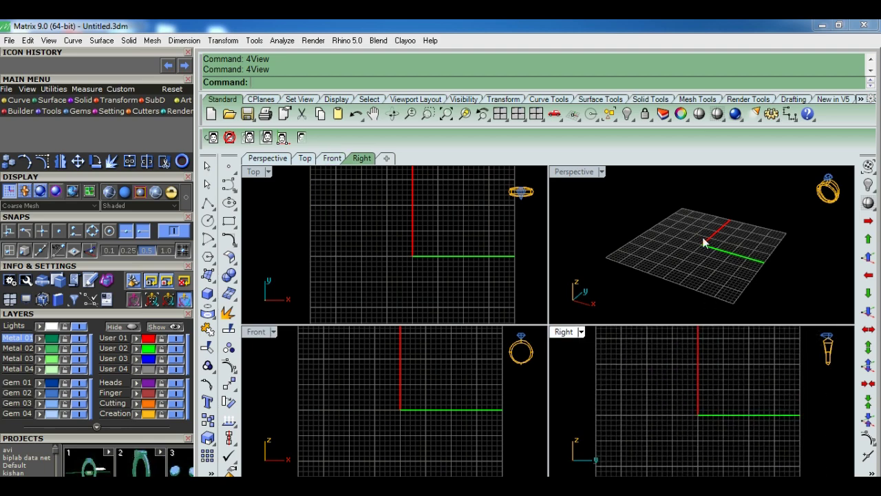
{"action": "mouse_move", "coordinate": [702, 241]}
{"action": "right_mouse_down"}
{"action": "mouse_move", "coordinate": [718, 252]}
{"action": "mouse_move", "coordinate": [684, 299]}
{"action": "right_mouse_up"}
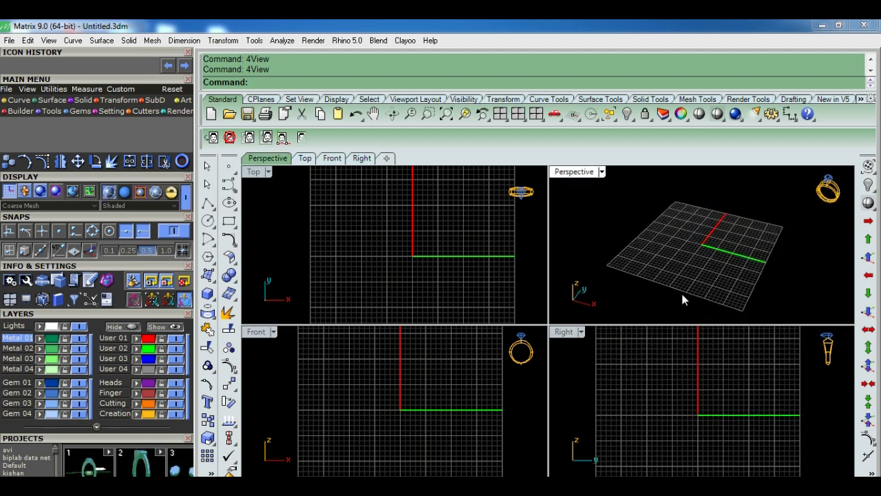
{"action": "left_click", "coordinate": [821, 25]}
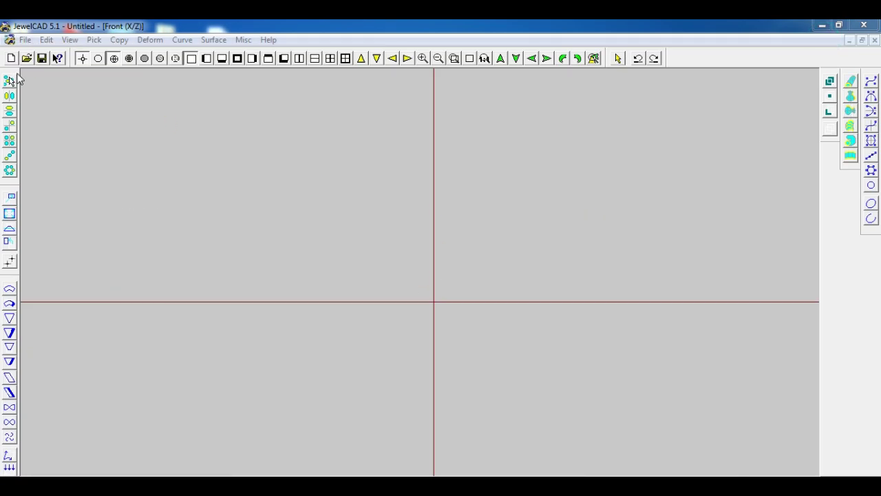
Step: Step through the Right, Front, Top and Back views, settle on Back, and pick Cycle Curve
{"action": "left_click", "coordinate": [207, 58]}
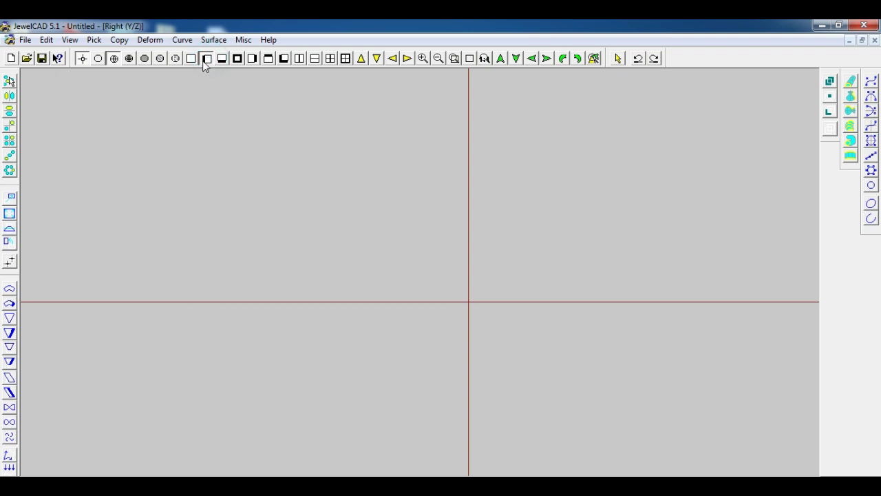
{"action": "left_click", "coordinate": [191, 59]}
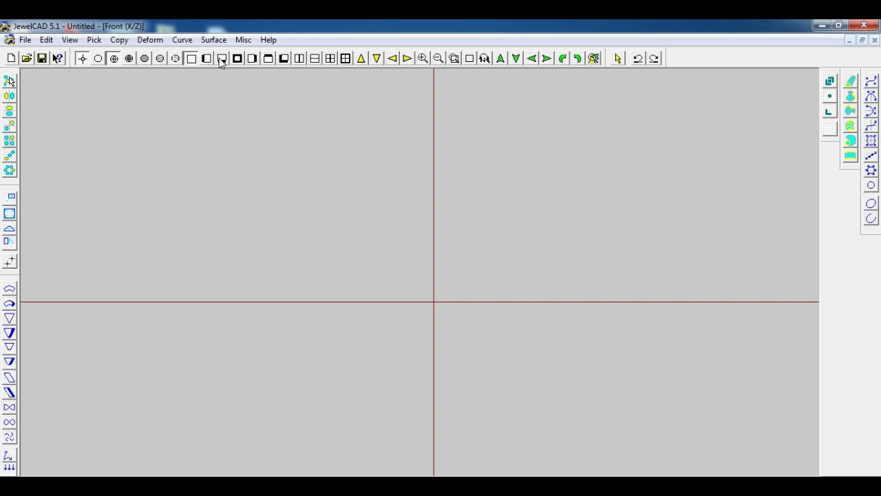
{"action": "left_click", "coordinate": [222, 59]}
{"action": "left_click", "coordinate": [237, 59]}
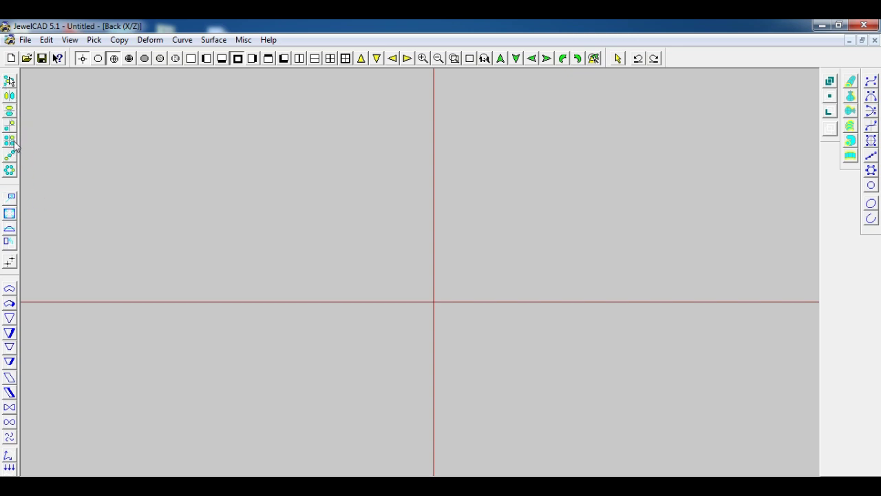
{"action": "left_click", "coordinate": [871, 85]}
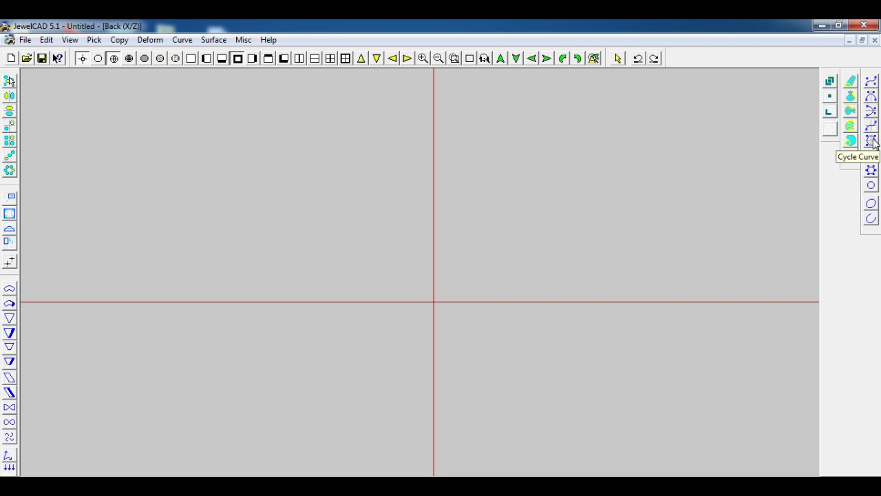
{"action": "left_click", "coordinate": [871, 141]}
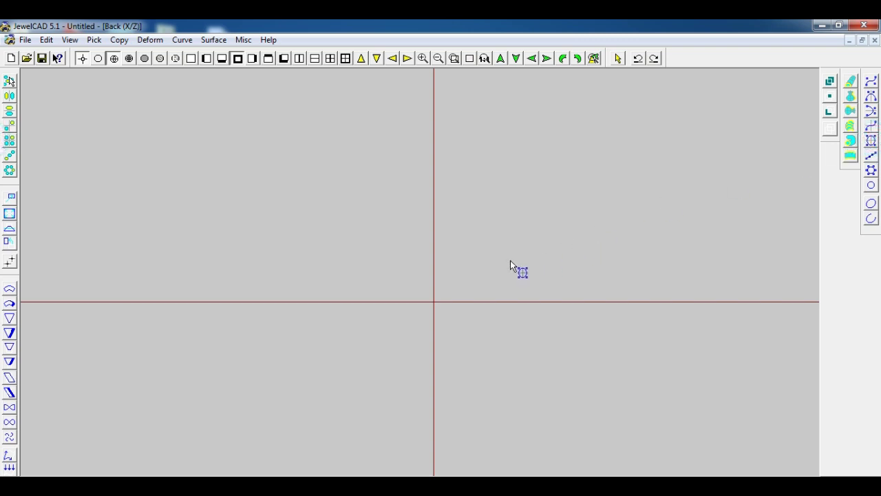
Step: Draw a closed rounded-square cycle curve around the origin
{"action": "left_click_drag", "start_coordinate": [508, 192], "coordinate": [524, 210]}
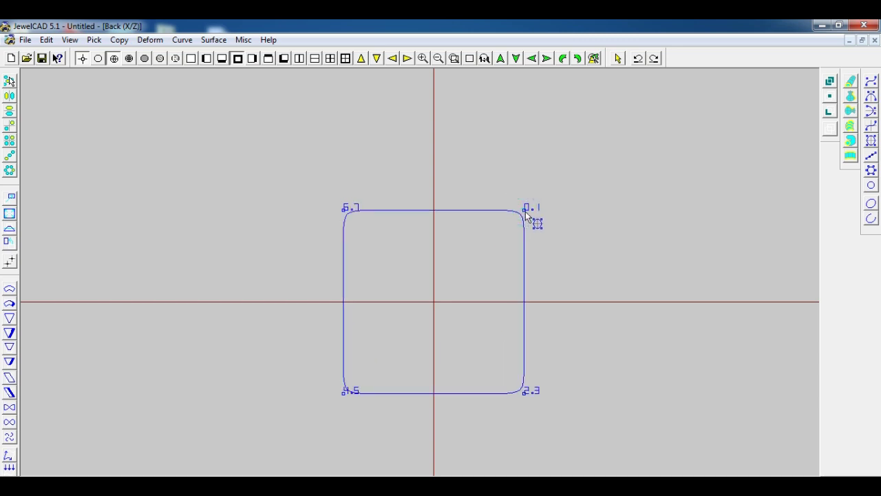
{"action": "right_click", "coordinate": [525, 214]}
{"action": "scroll", "coordinate": [521, 278], "scroll_direction": "down", "scroll_amount": 1}
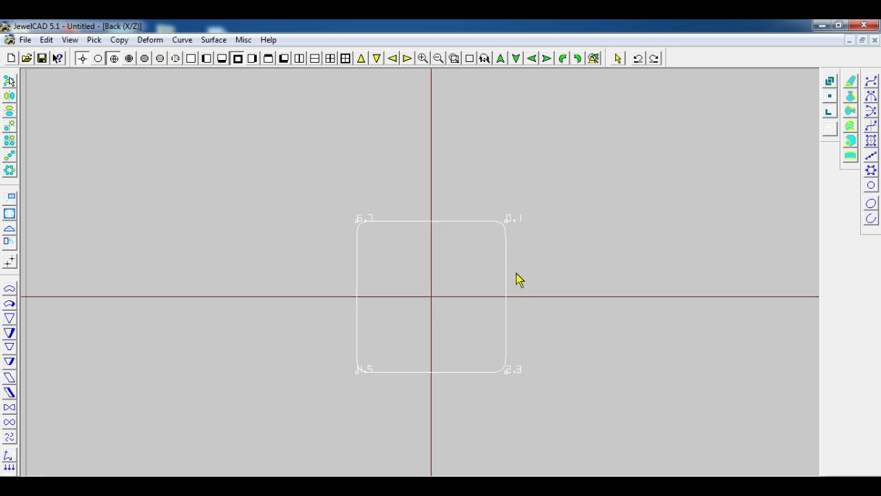
{"action": "left_click", "coordinate": [537, 262]}
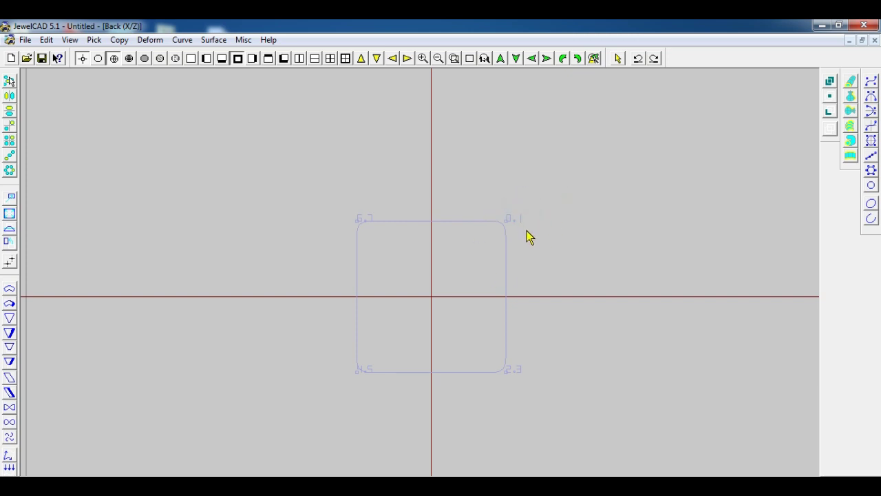
Step: Pan and zoom the Back view onto the rounded square and select it
{"action": "key", "text": "shift"}
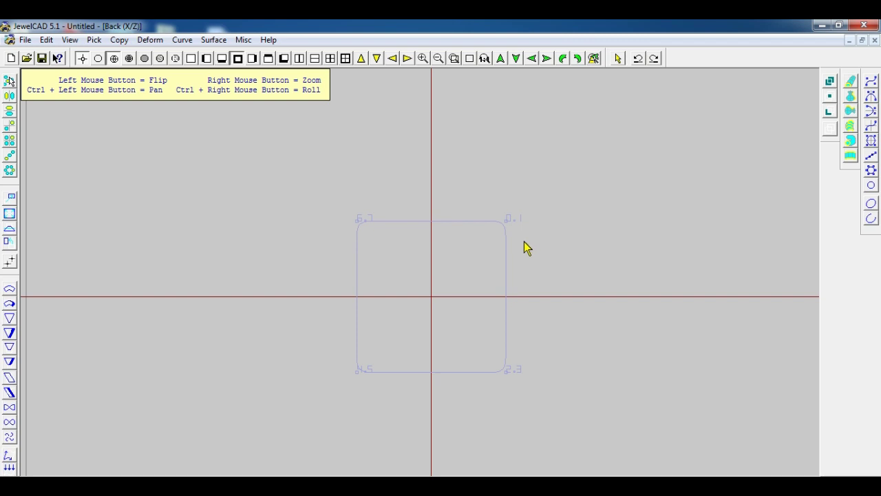
{"action": "mouse_move", "coordinate": [524, 242]}
{"action": "left_mouse_down", "text": "ctrl"}
{"action": "mouse_move", "coordinate": [476, 206]}
{"action": "mouse_move", "coordinate": [550, 309]}
{"action": "mouse_move", "coordinate": [586, 211]}
{"action": "mouse_move", "coordinate": [516, 299]}
{"action": "mouse_move", "coordinate": [643, 231]}
{"action": "mouse_move", "coordinate": [511, 258]}
{"action": "mouse_move", "coordinate": [616, 260]}
{"action": "mouse_move", "coordinate": [450, 269]}
{"action": "mouse_move", "coordinate": [647, 236]}
{"action": "mouse_move", "coordinate": [466, 206]}
{"action": "mouse_move", "coordinate": [553, 314]}
{"action": "mouse_move", "coordinate": [489, 232]}
{"action": "mouse_move", "coordinate": [459, 280]}
{"action": "mouse_move", "coordinate": [508, 283]}
{"action": "left_mouse_up", "text": "ctrl"}
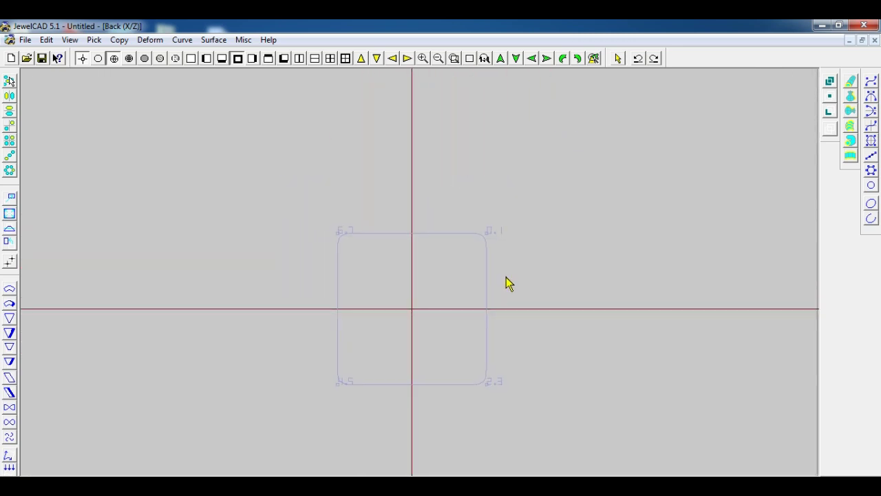
{"action": "left_click", "coordinate": [502, 358]}
{"action": "left_click", "coordinate": [534, 345]}
{"action": "mouse_move", "coordinate": [541, 327]}
{"action": "left_mouse_down", "text": "ctrl"}
{"action": "mouse_move", "coordinate": [584, 226]}
{"action": "mouse_move", "coordinate": [554, 253]}
{"action": "mouse_move", "coordinate": [539, 197]}
{"action": "left_mouse_up", "text": "ctrl"}
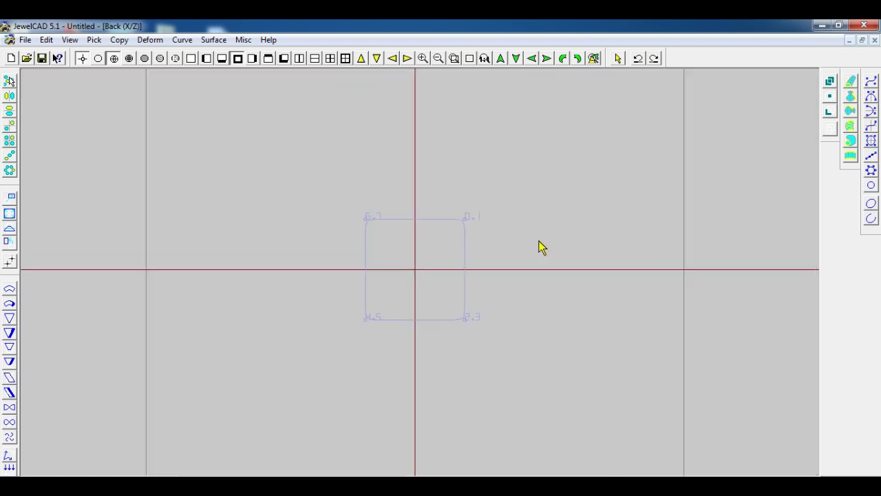
{"action": "mouse_move", "coordinate": [539, 197]}
{"action": "right_mouse_down", "text": "shift"}
{"action": "mouse_move", "coordinate": [535, 311]}
{"action": "mouse_move", "coordinate": [534, 168]}
{"action": "mouse_move", "coordinate": [553, 297]}
{"action": "mouse_move", "coordinate": [557, 172]}
{"action": "mouse_move", "coordinate": [547, 192]}
{"action": "right_mouse_up", "text": "shift"}
{"action": "left_click", "coordinate": [496, 196]}
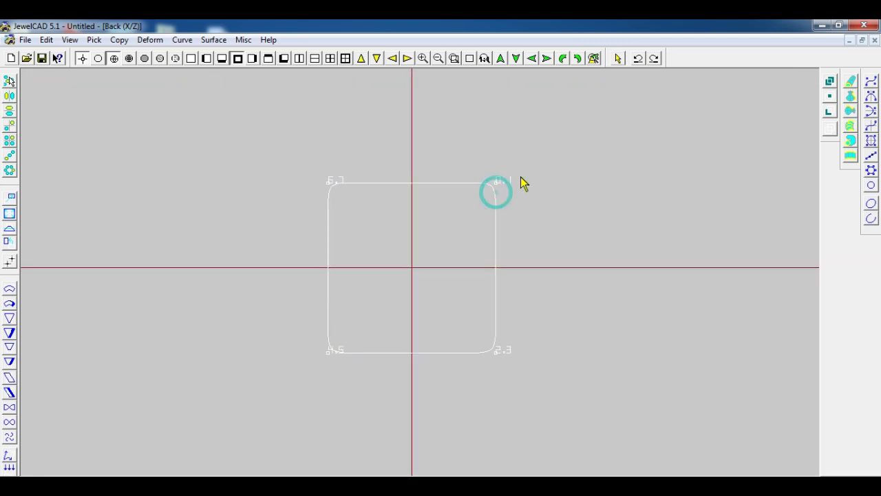
{"action": "mouse_move", "coordinate": [517, 232]}
{"action": "left_mouse_down", "text": "ctrl+shift"}
{"action": "mouse_move", "coordinate": [531, 266]}
{"action": "mouse_move", "coordinate": [530, 252]}
{"action": "mouse_move", "coordinate": [538, 256]}
{"action": "left_mouse_up", "text": "ctrl+shift"}
{"action": "left_click", "coordinate": [574, 177]}
{"action": "left_click", "coordinate": [545, 162]}
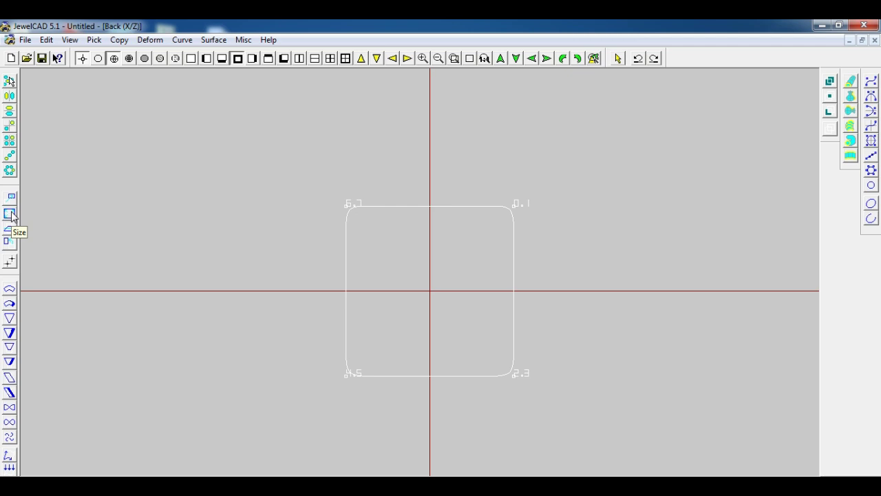
Step: Scale the rounded square down slightly and move it above the horizontal axis, left of centre
{"action": "left_click", "coordinate": [9, 214]}
{"action": "left_click_drag", "start_coordinate": [643, 157], "coordinate": [649, 215]}
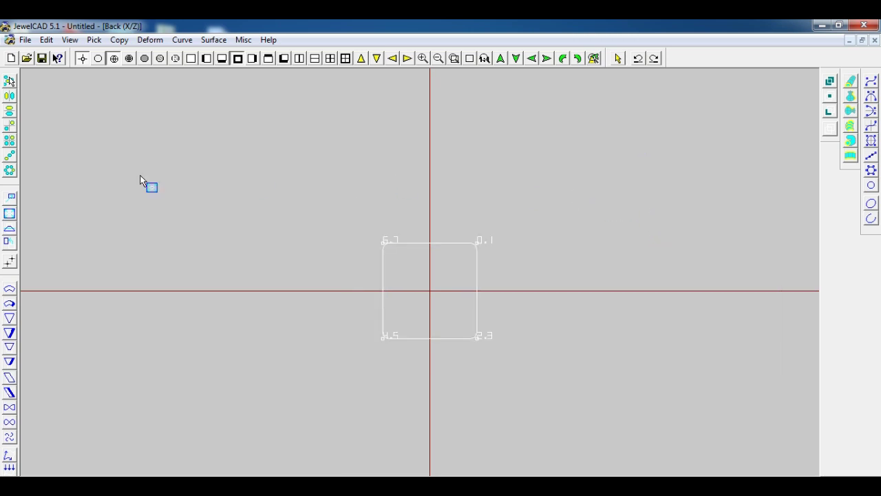
{"action": "left_click", "coordinate": [9, 199]}
{"action": "left_click_drag", "start_coordinate": [459, 330], "coordinate": [465, 247]}
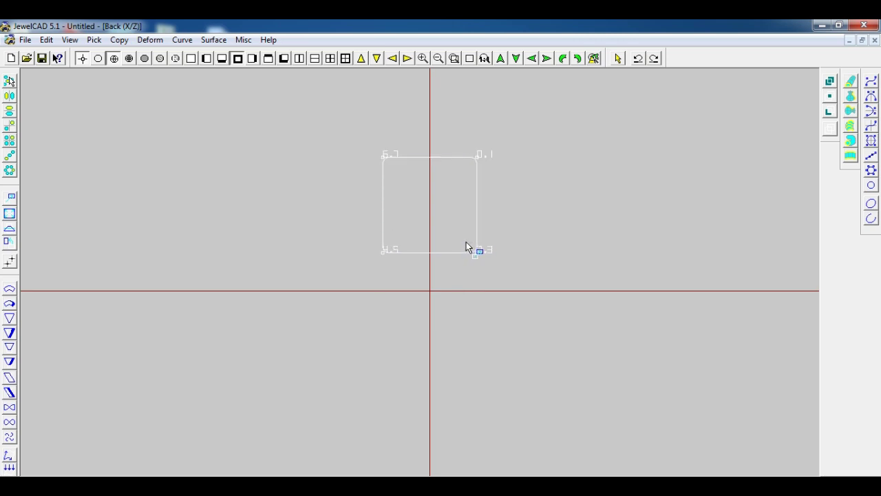
{"action": "left_click_drag", "start_coordinate": [521, 218], "coordinate": [430, 221]}
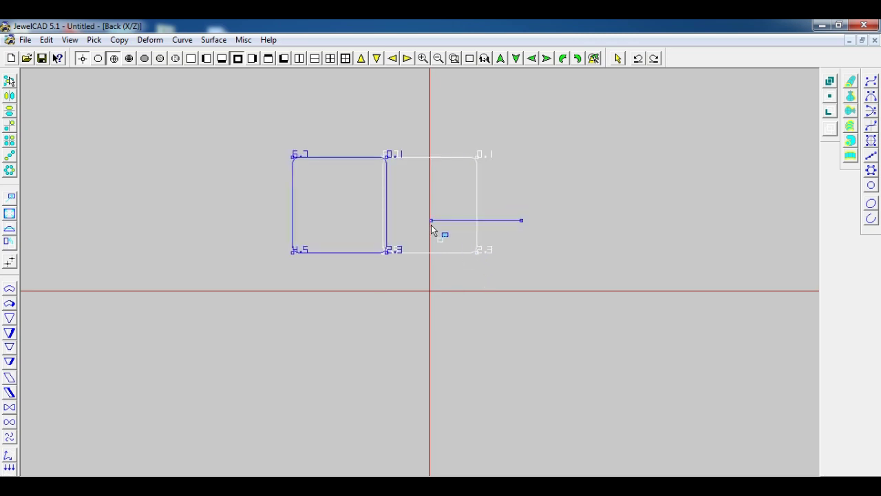
{"action": "left_click_drag", "start_coordinate": [332, 232], "coordinate": [327, 225]}
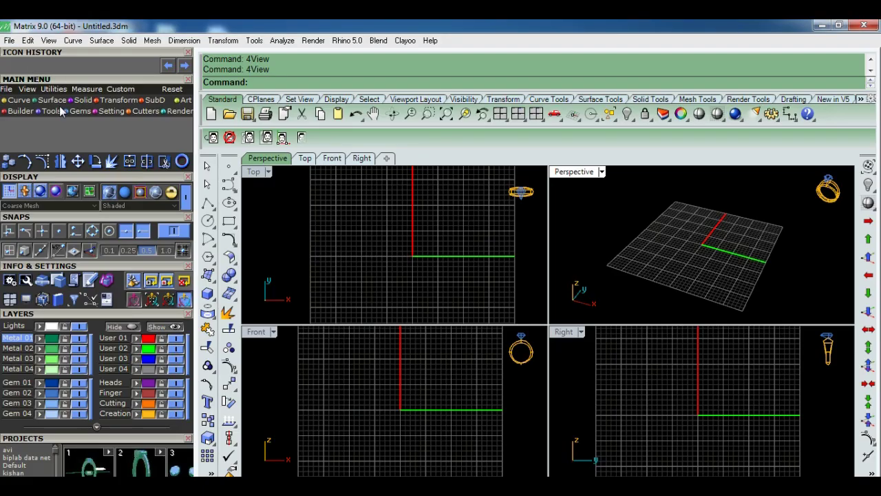
Step: Show Matrix's SubD tool set, then bring the JewelCAD window with the square back
{"action": "left_click", "coordinate": [154, 102]}
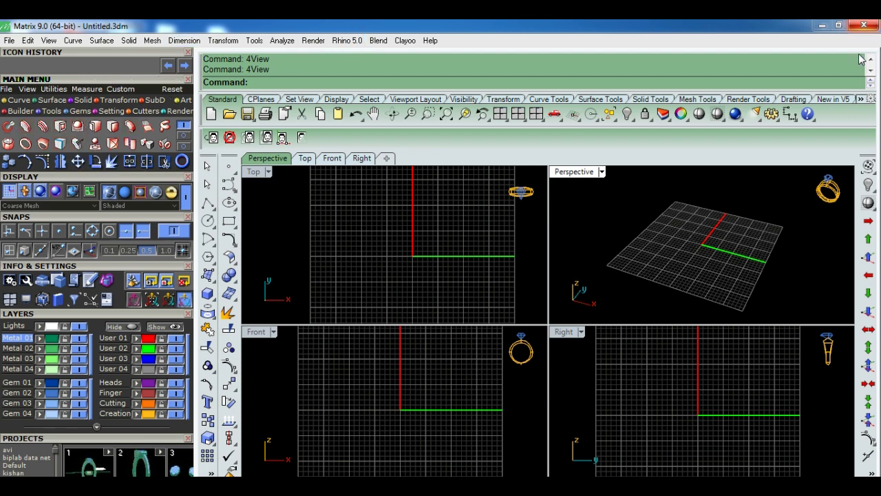
{"action": "left_click", "coordinate": [822, 26]}
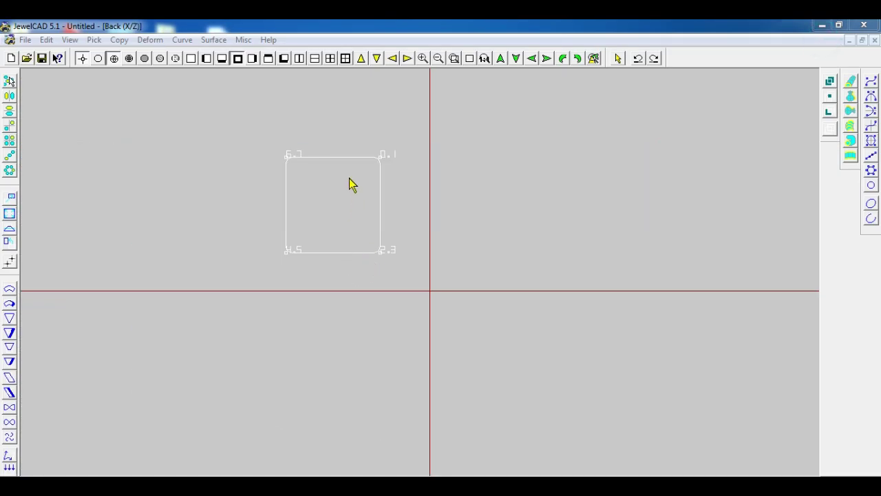
Step: Cut the rounded square and paste it back in place
{"action": "left_click", "coordinate": [351, 131]}
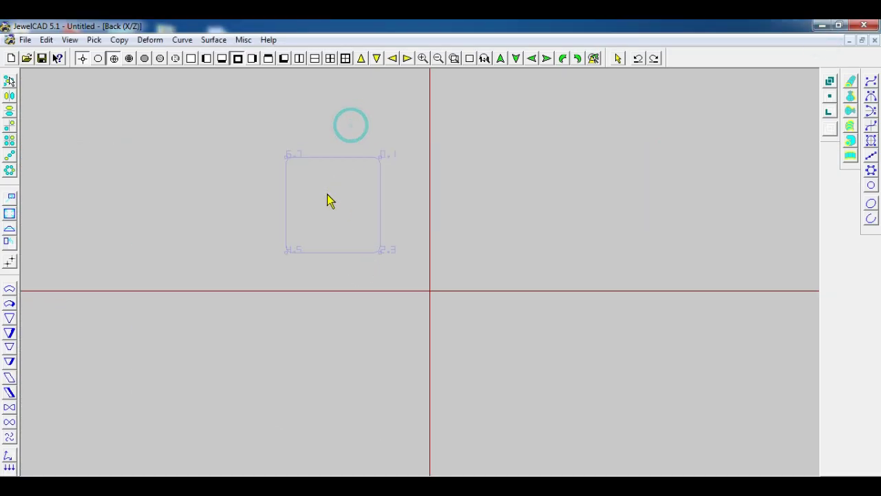
{"action": "left_click", "coordinate": [354, 133]}
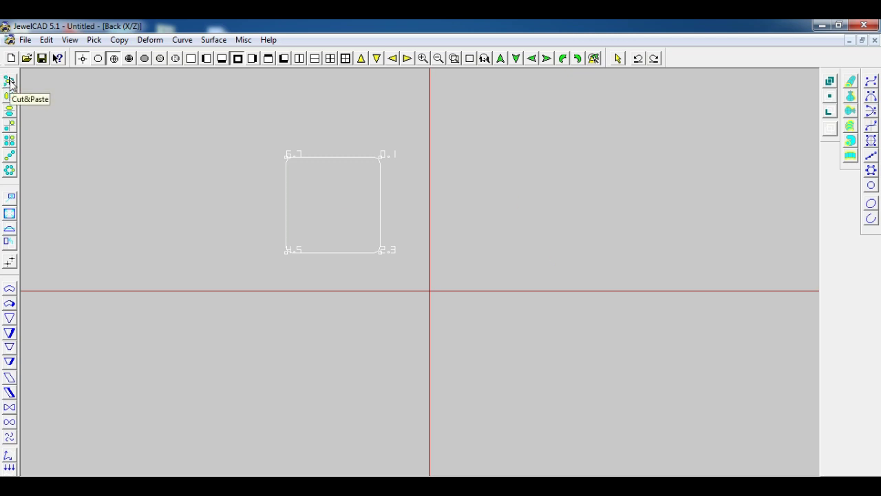
{"action": "left_click", "coordinate": [9, 81]}
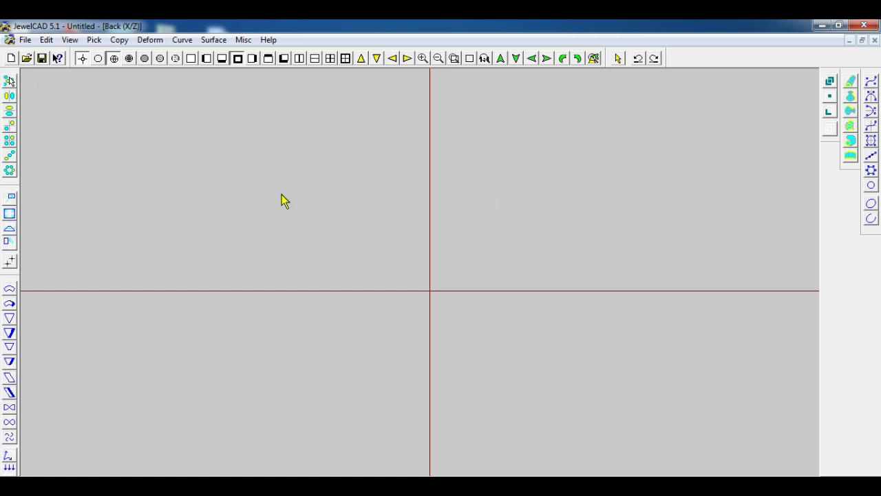
{"action": "left_click", "coordinate": [329, 196]}
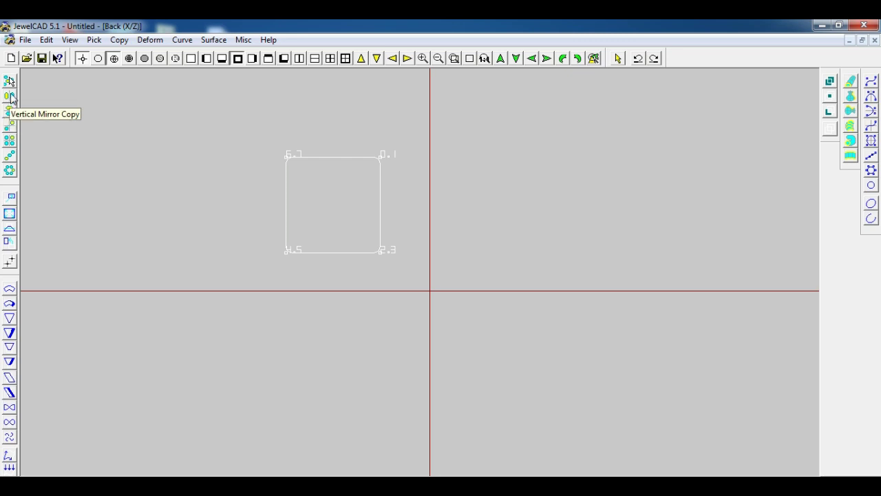
Step: Make a Vertical Mirror Copy across the vertical axis and select both squares
{"action": "left_click", "coordinate": [10, 96]}
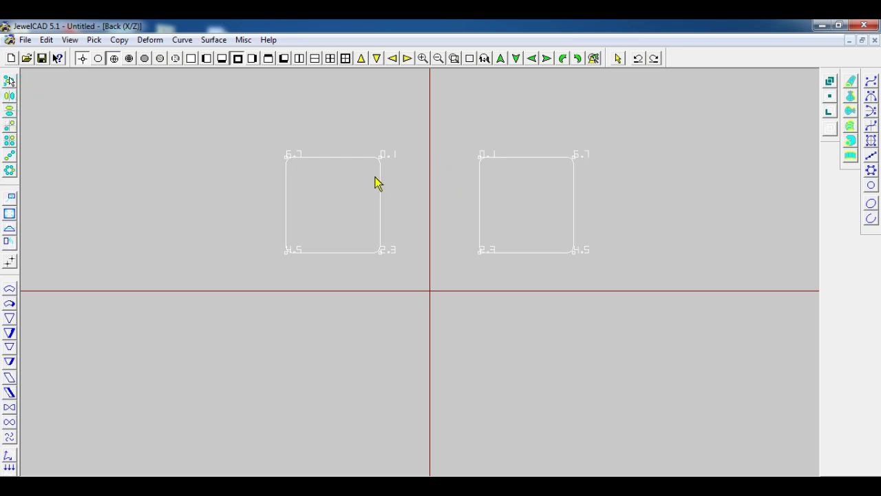
{"action": "left_click", "coordinate": [564, 111]}
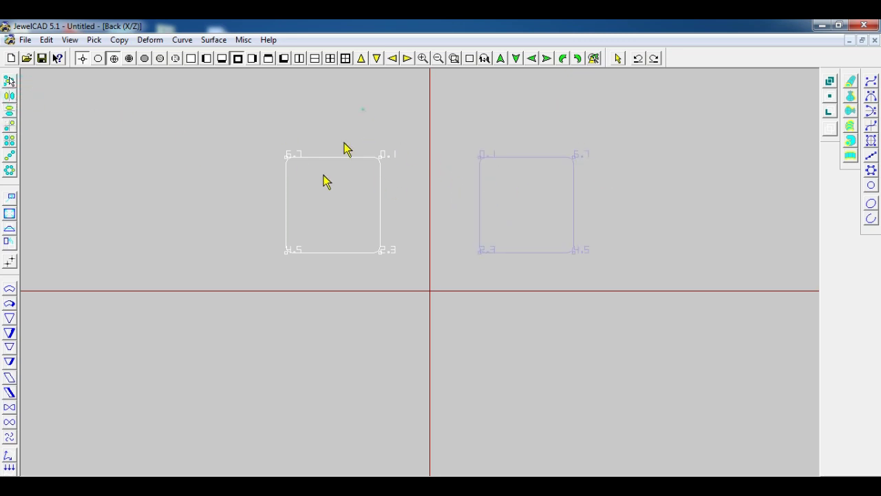
{"action": "left_click", "coordinate": [363, 109]}
{"action": "left_click", "coordinate": [350, 122]}
{"action": "left_click", "coordinate": [532, 120]}
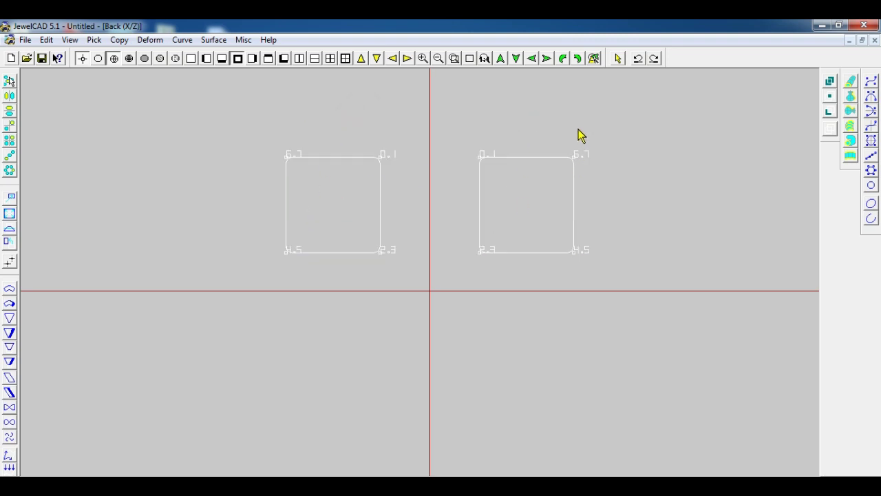
{"action": "left_click_drag", "start_coordinate": [562, 98], "coordinate": [272, 250]}
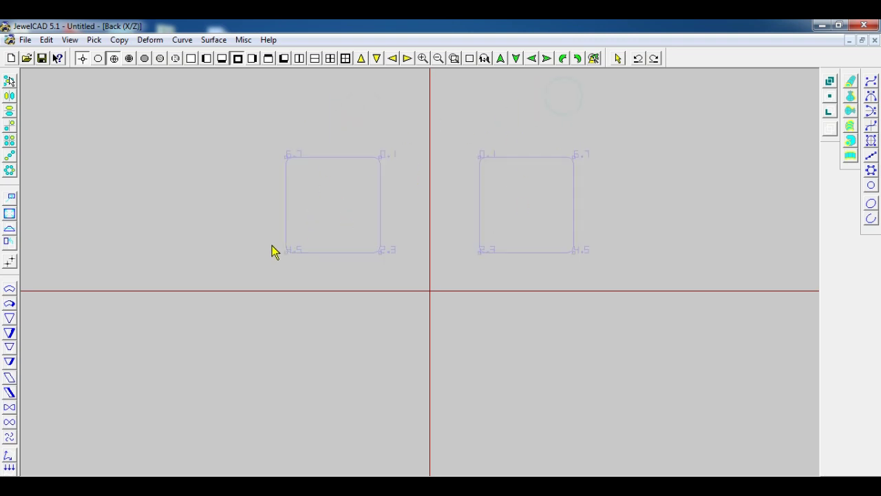
{"action": "left_click", "coordinate": [482, 122]}
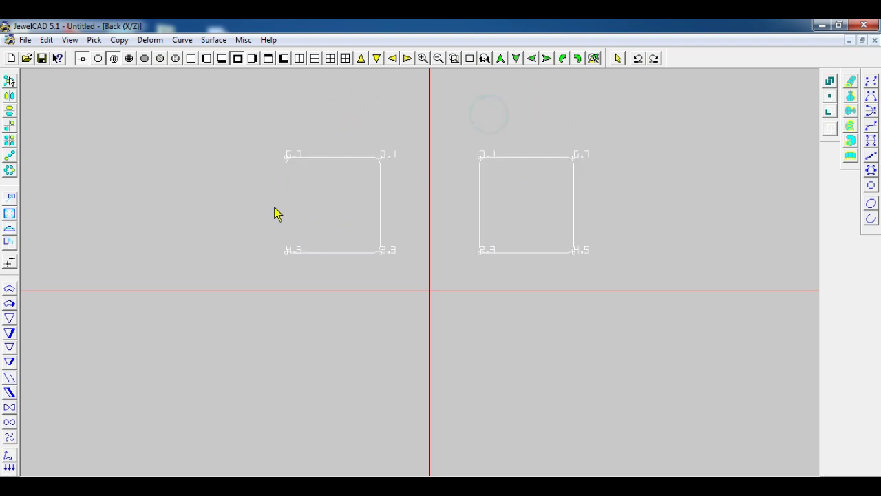
{"action": "left_click", "coordinate": [544, 121]}
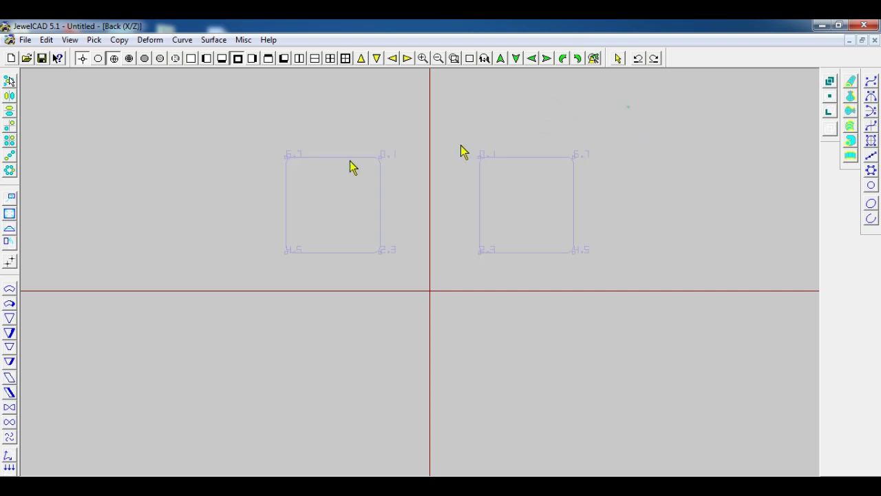
Step: Try a Horizontal Mirror Copy and undo it, then delete the right square and reselect the original
{"action": "left_click", "coordinate": [628, 107]}
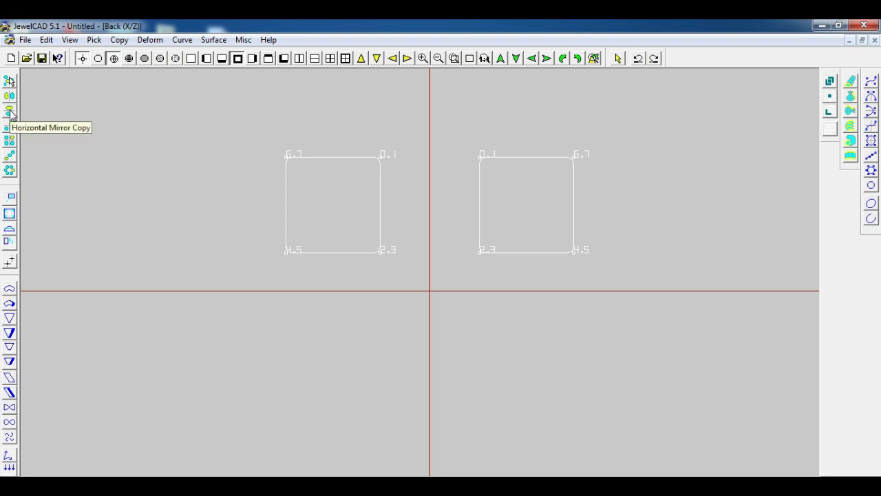
{"action": "left_click", "coordinate": [9, 111]}
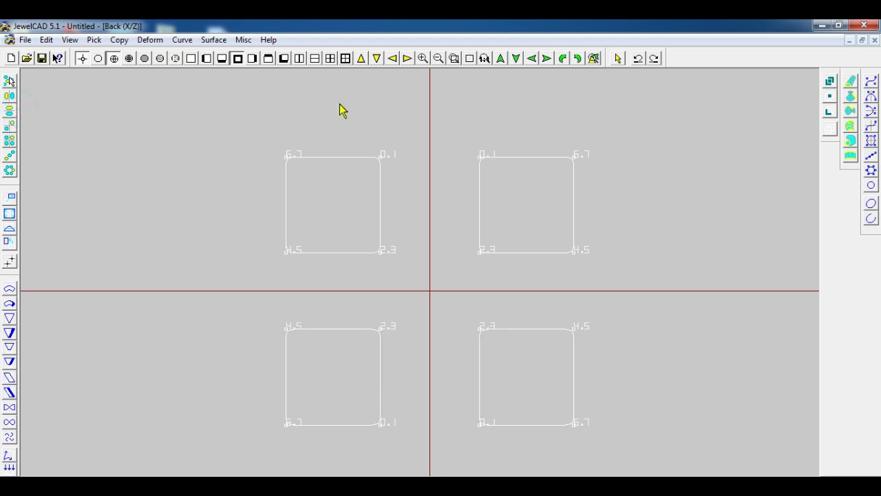
{"action": "left_click", "coordinate": [611, 200]}
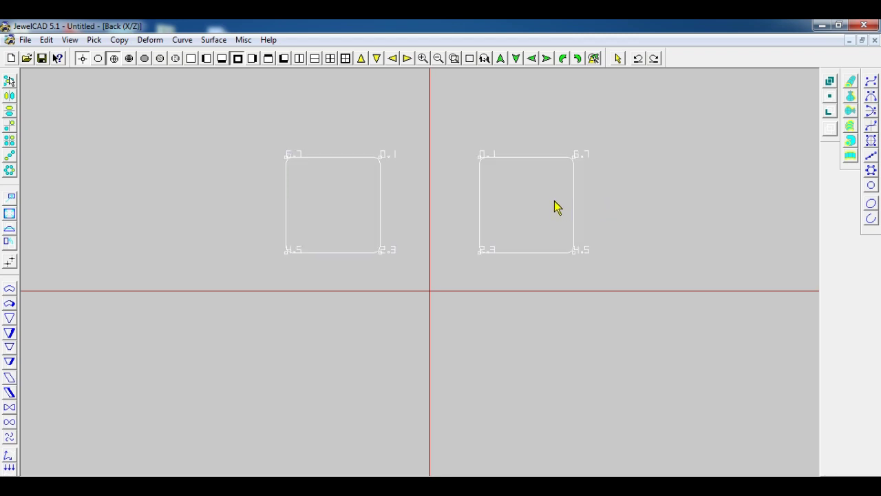
{"action": "key", "text": "Delete"}
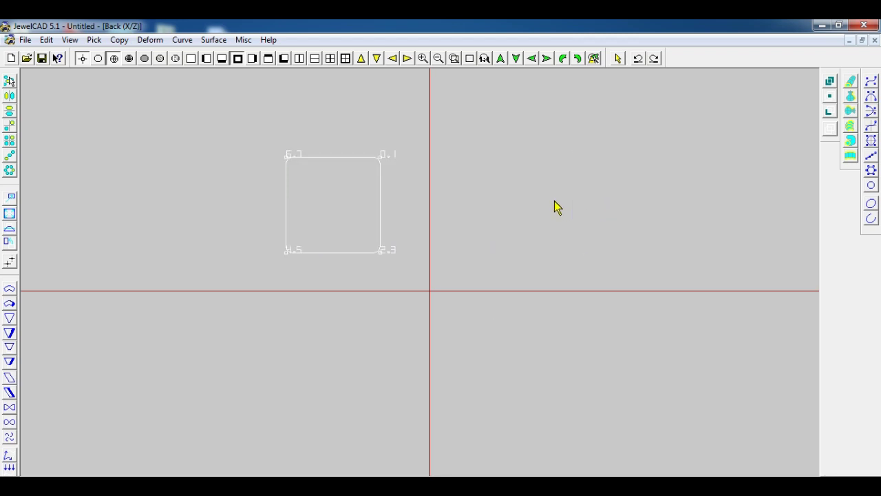
{"action": "left_click", "coordinate": [251, 130]}
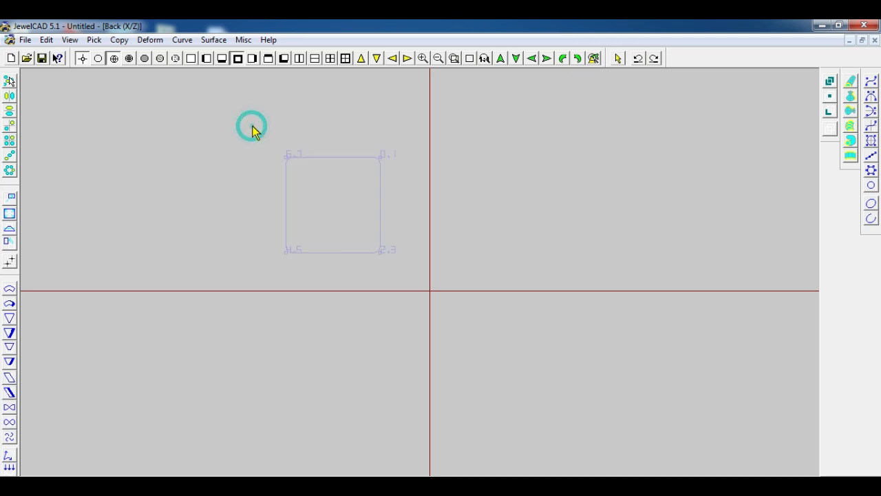
{"action": "left_click_drag", "start_coordinate": [326, 114], "coordinate": [272, 224]}
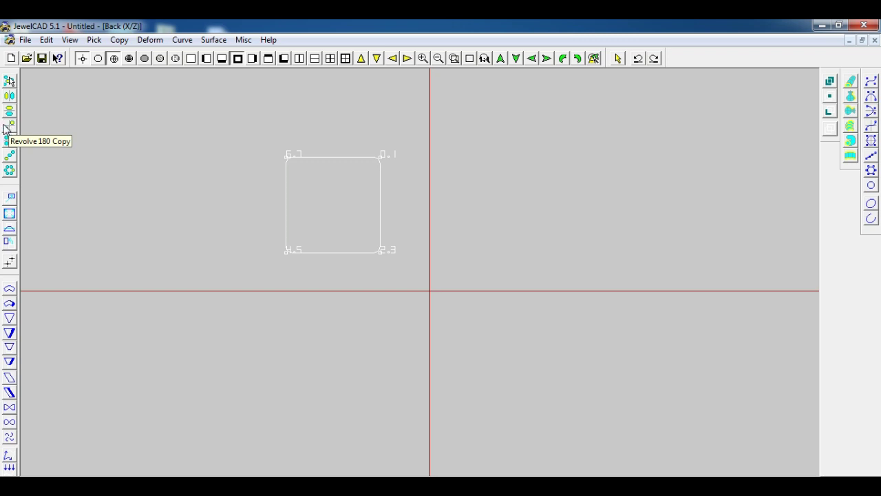
Step: Try Revolve 180 Copy and undo it, then Cycle Copy the square into all four quadrants
{"action": "left_click", "coordinate": [7, 127]}
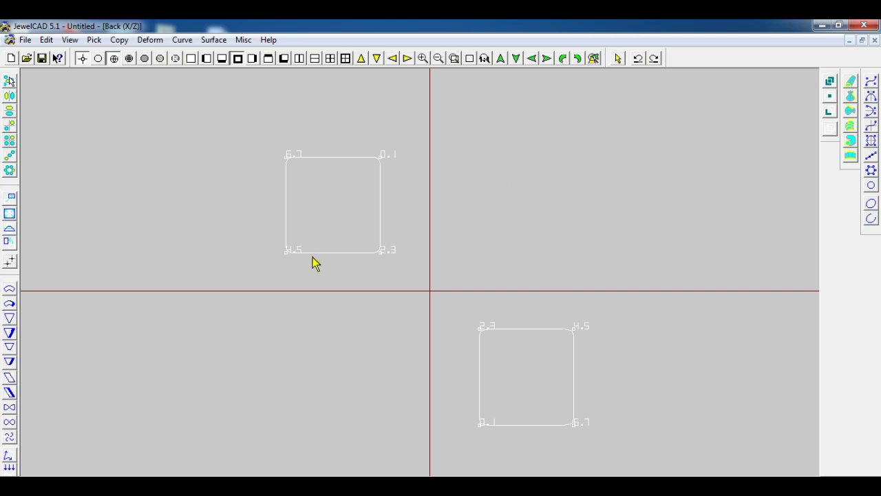
{"action": "key", "text": "ctrl+z"}
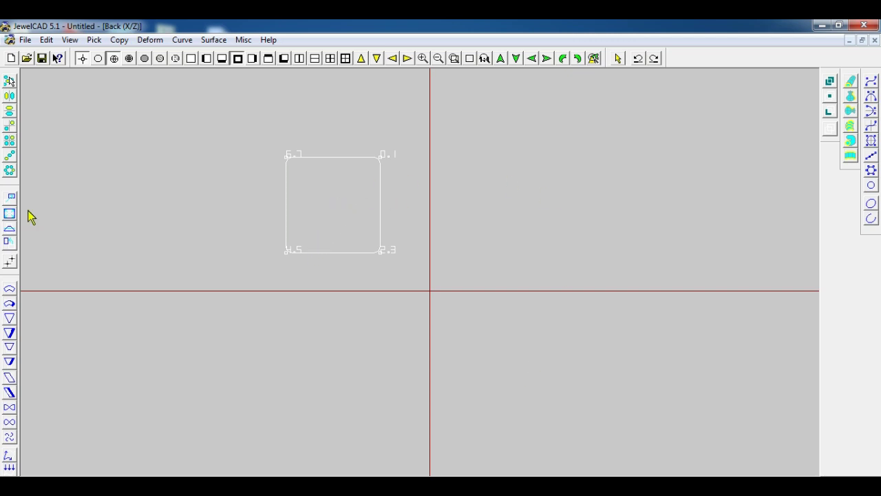
{"action": "left_click", "coordinate": [9, 140]}
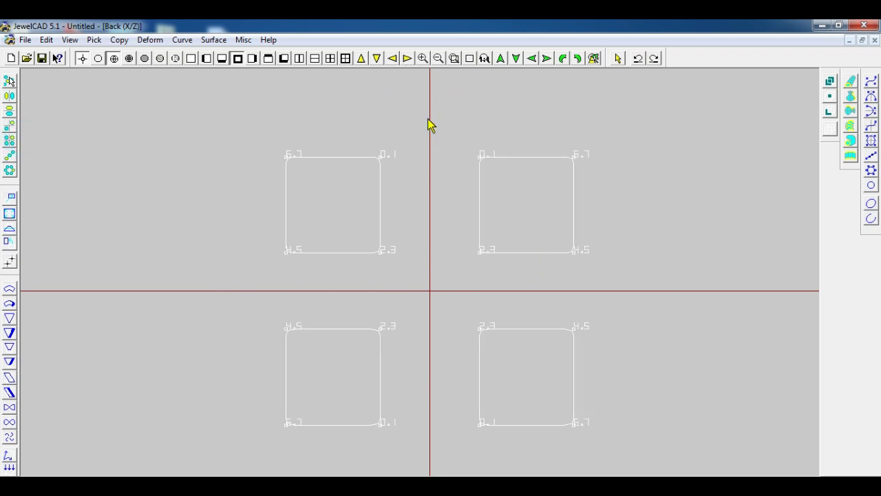
Step: Zoom out and back in to inspect the four squares, then deselect them
{"action": "scroll", "coordinate": [425, 293], "scroll_direction": "down", "scroll_amount": 1}
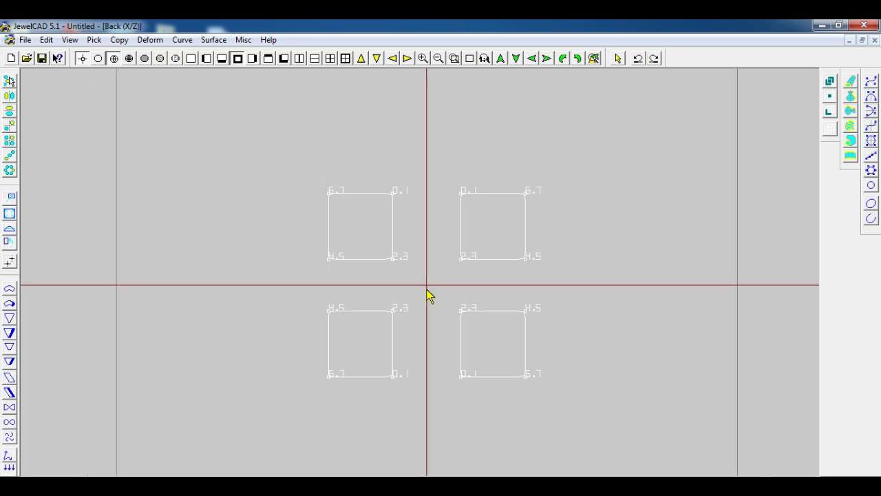
{"action": "scroll", "coordinate": [425, 292], "scroll_direction": "down", "scroll_amount": 2}
{"action": "scroll", "coordinate": [426, 292], "scroll_direction": "down", "scroll_amount": 2}
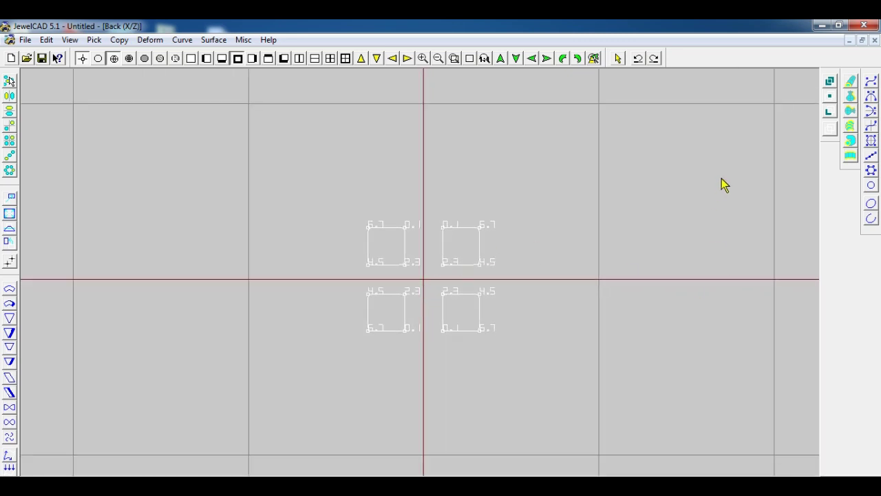
{"action": "scroll", "coordinate": [516, 236], "scroll_direction": "down", "scroll_amount": 1}
{"action": "scroll", "coordinate": [478, 273], "scroll_direction": "down", "scroll_amount": 1}
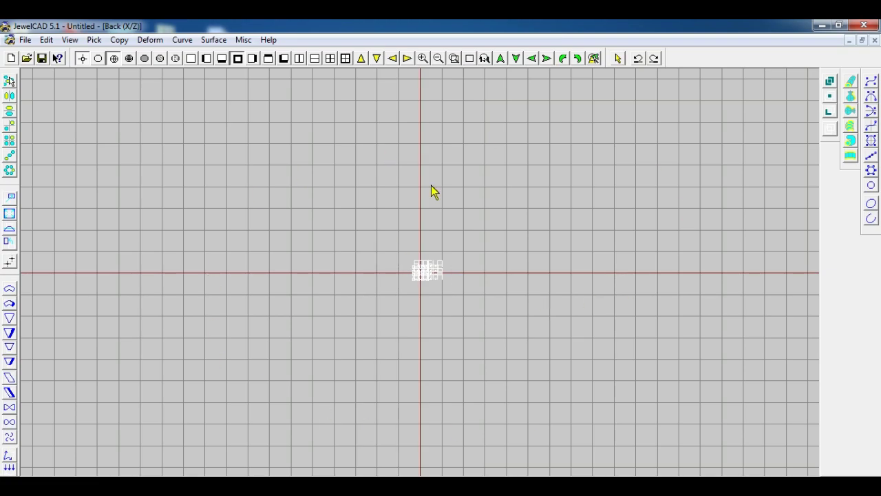
{"action": "scroll", "coordinate": [456, 305], "scroll_direction": "down", "scroll_amount": 1}
{"action": "scroll", "coordinate": [464, 309], "scroll_direction": "down", "scroll_amount": 1}
{"action": "scroll", "coordinate": [469, 317], "scroll_direction": "down", "scroll_amount": 1}
{"action": "scroll", "coordinate": [473, 320], "scroll_direction": "down", "scroll_amount": 1}
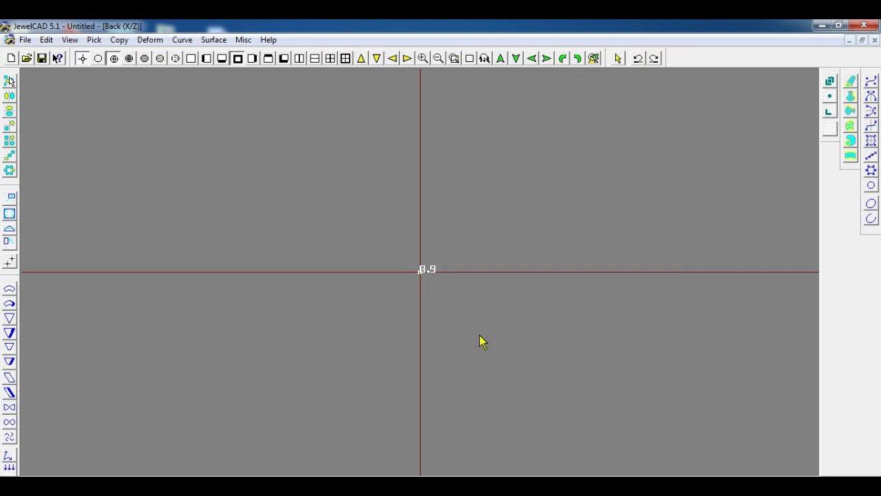
{"action": "scroll", "coordinate": [440, 332], "scroll_direction": "up", "scroll_amount": 1}
{"action": "scroll", "coordinate": [410, 329], "scroll_direction": "up", "scroll_amount": 1}
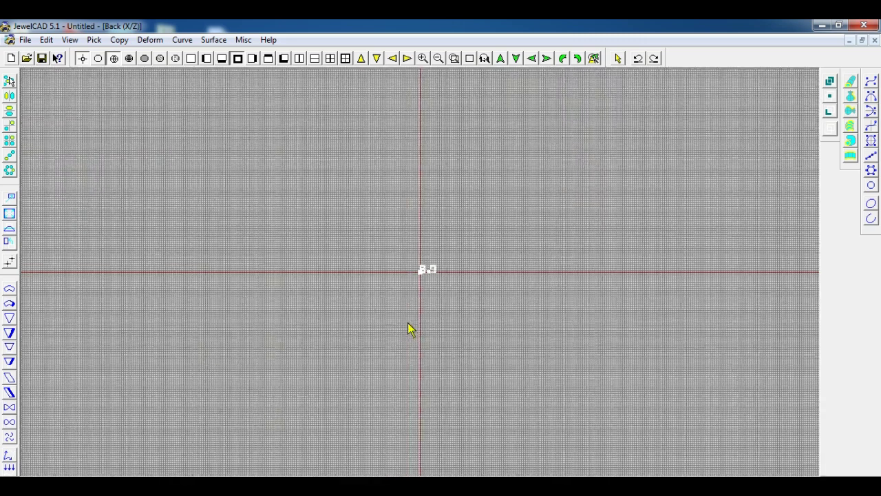
{"action": "scroll", "coordinate": [417, 274], "scroll_direction": "up", "scroll_amount": 1}
{"action": "scroll", "coordinate": [419, 275], "scroll_direction": "up", "scroll_amount": 1}
{"action": "scroll", "coordinate": [418, 287], "scroll_direction": "up", "scroll_amount": 1}
{"action": "scroll", "coordinate": [418, 287], "scroll_direction": "up", "scroll_amount": 1}
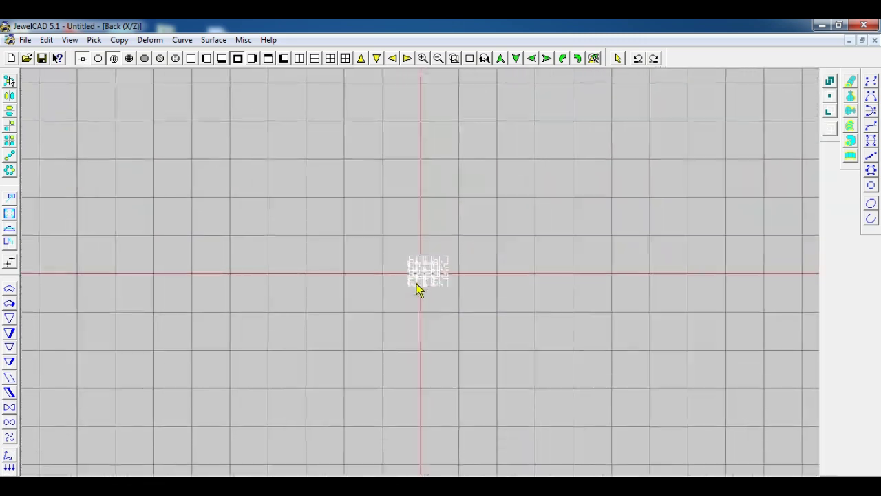
{"action": "scroll", "coordinate": [417, 284], "scroll_direction": "up", "scroll_amount": 2}
{"action": "scroll", "coordinate": [418, 279], "scroll_direction": "up", "scroll_amount": 2}
{"action": "scroll", "coordinate": [419, 276], "scroll_direction": "up", "scroll_amount": 2}
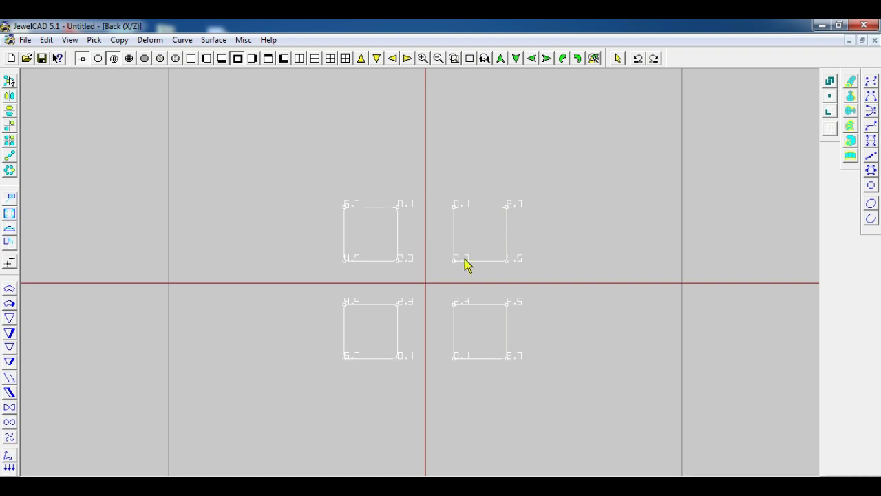
{"action": "scroll", "coordinate": [455, 265], "scroll_direction": "down", "scroll_amount": 2}
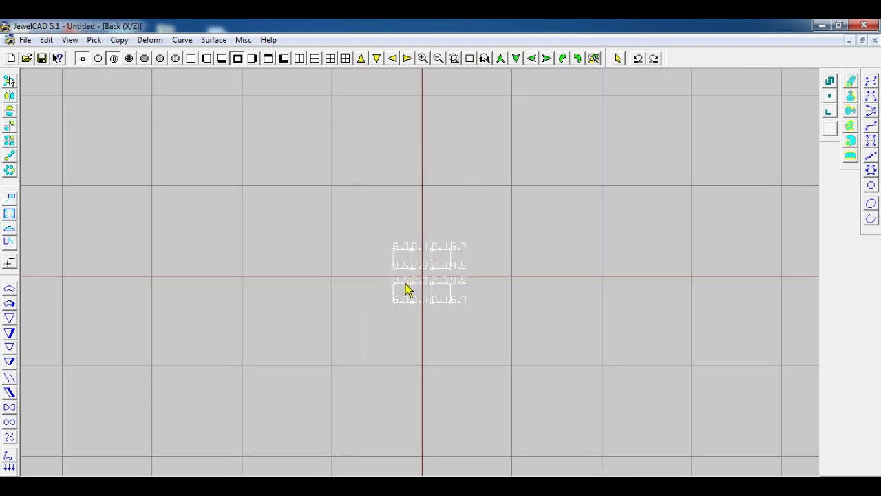
{"action": "scroll", "coordinate": [412, 303], "scroll_direction": "down", "scroll_amount": 1}
{"action": "scroll", "coordinate": [441, 327], "scroll_direction": "down", "scroll_amount": 2}
{"action": "scroll", "coordinate": [454, 340], "scroll_direction": "down", "scroll_amount": 1}
{"action": "scroll", "coordinate": [413, 282], "scroll_direction": "up", "scroll_amount": 2}
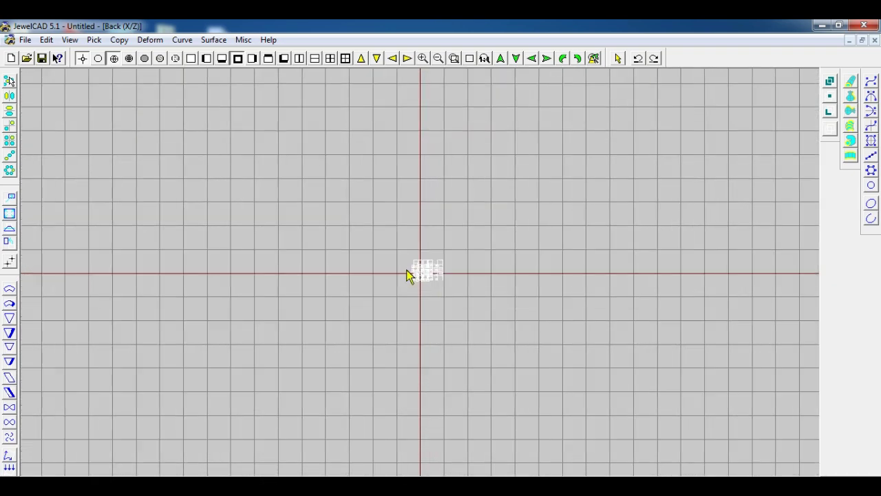
{"action": "scroll", "coordinate": [413, 279], "scroll_direction": "up", "scroll_amount": 2}
{"action": "scroll", "coordinate": [422, 282], "scroll_direction": "up", "scroll_amount": 2}
{"action": "scroll", "coordinate": [413, 262], "scroll_direction": "up", "scroll_amount": 1}
{"action": "left_click", "coordinate": [368, 167]}
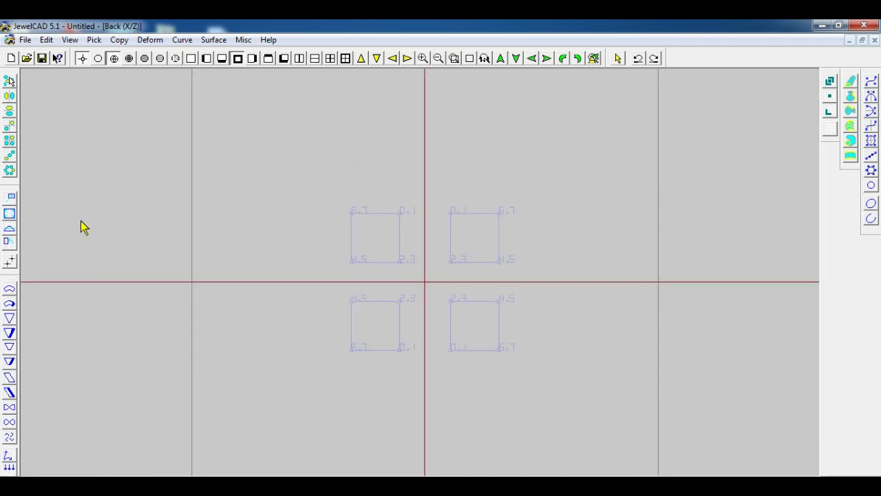
{"action": "left_click", "coordinate": [494, 263]}
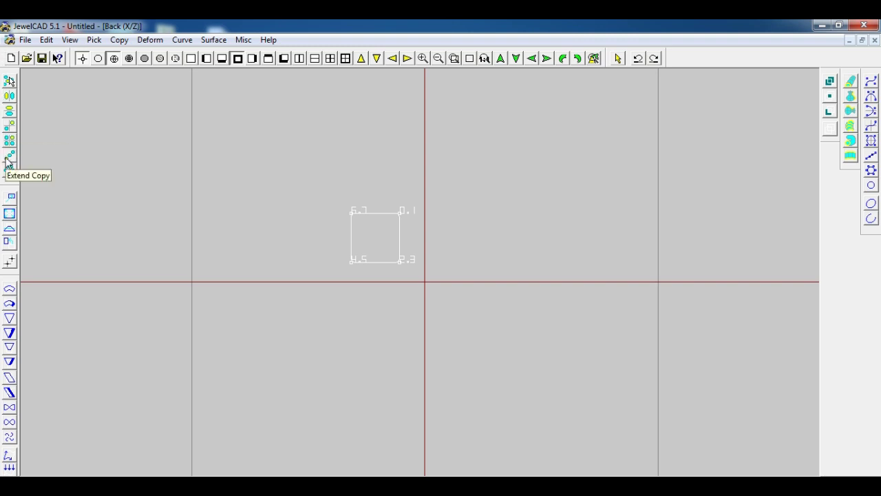
{"action": "left_click", "coordinate": [9, 156]}
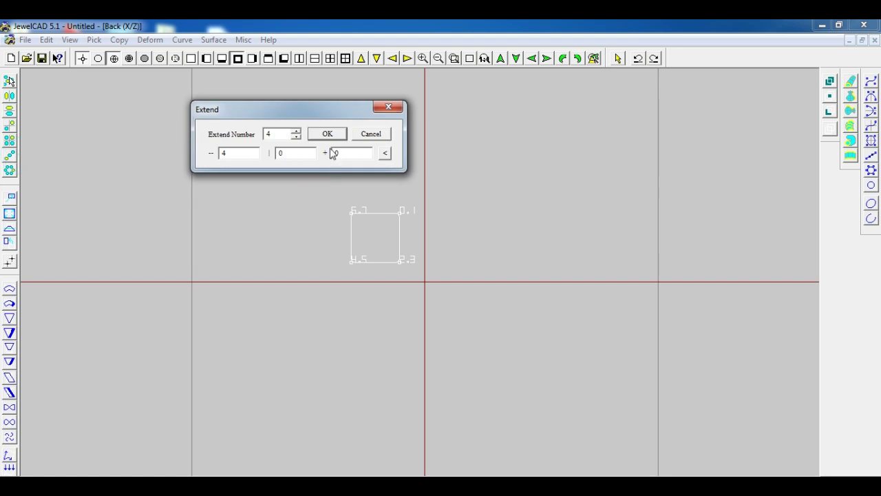
{"action": "double_click", "coordinate": [283, 135]}
{"action": "double_click", "coordinate": [241, 152]}
{"action": "double_click", "coordinate": [269, 134]}
{"action": "type", "text": "2"}
{"action": "left_click", "coordinate": [339, 137]}
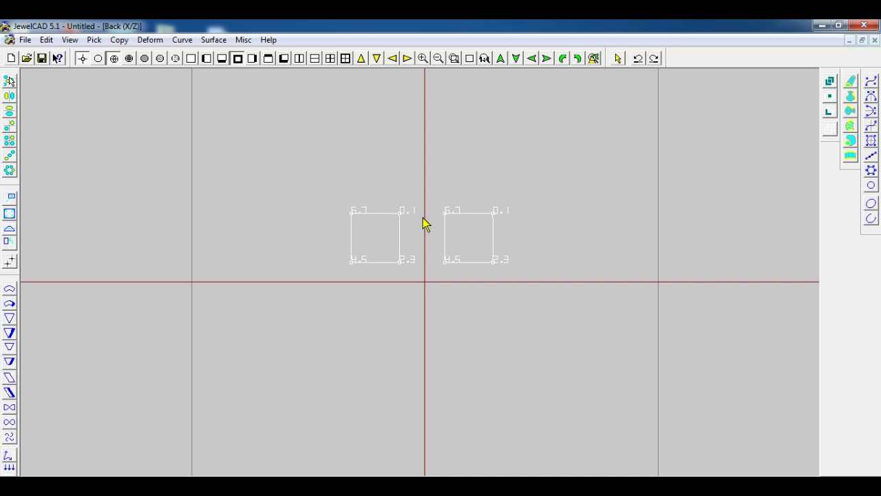
{"action": "scroll", "coordinate": [404, 236], "scroll_direction": "up", "scroll_amount": 1}
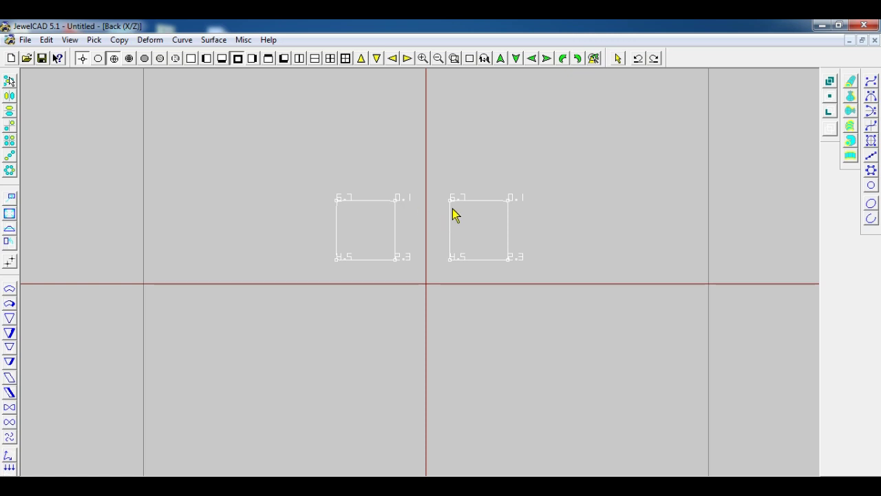
{"action": "key", "text": "Delete"}
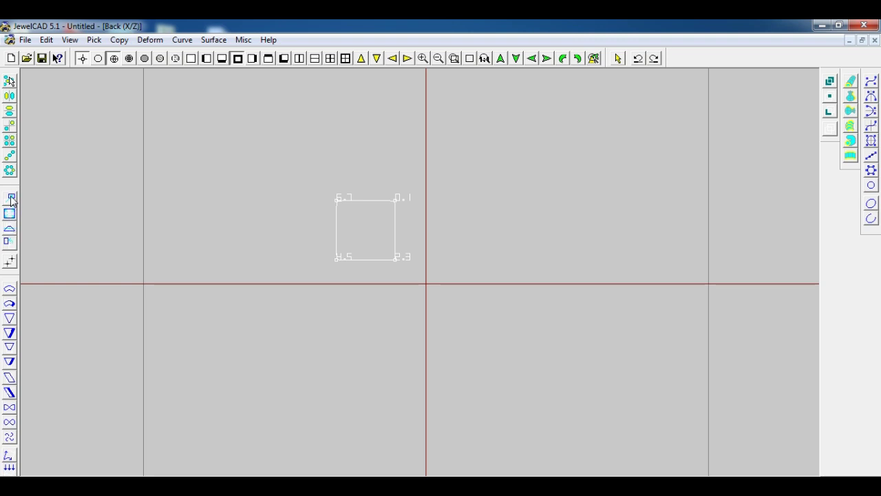
{"action": "left_click", "coordinate": [10, 154]}
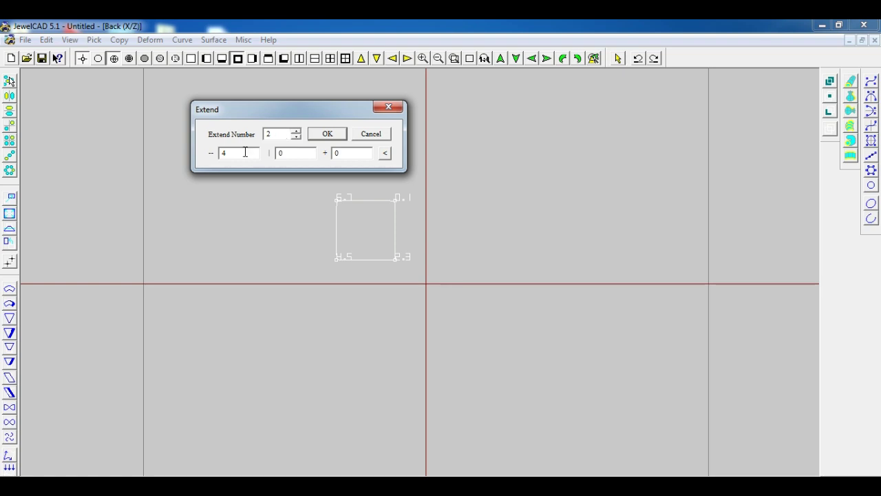
{"action": "double_click", "coordinate": [270, 133]}
{"action": "left_click", "coordinate": [334, 134]}
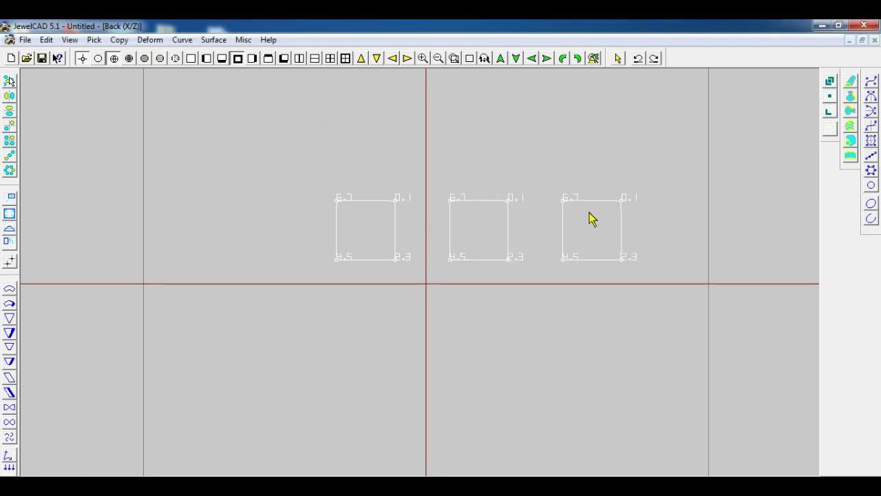
{"action": "scroll", "coordinate": [379, 253], "scroll_direction": "down", "scroll_amount": 2}
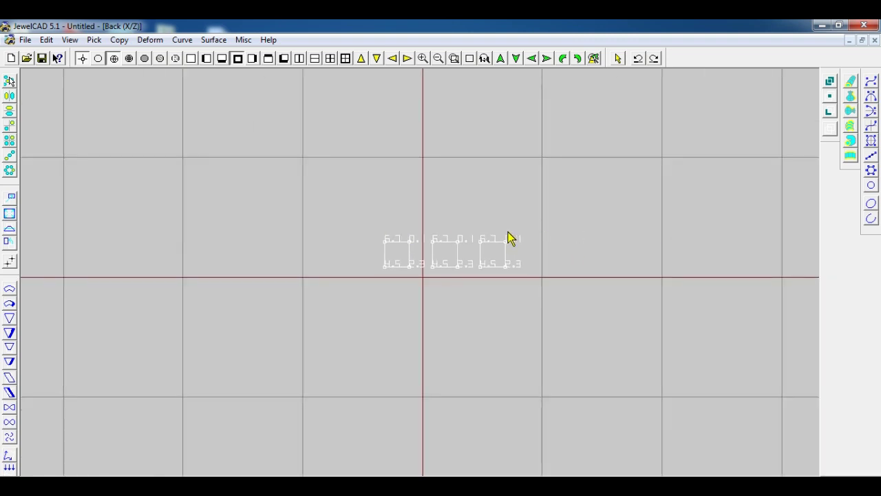
{"action": "key", "text": "ctrl+z"}
{"action": "left_click", "coordinate": [13, 156]}
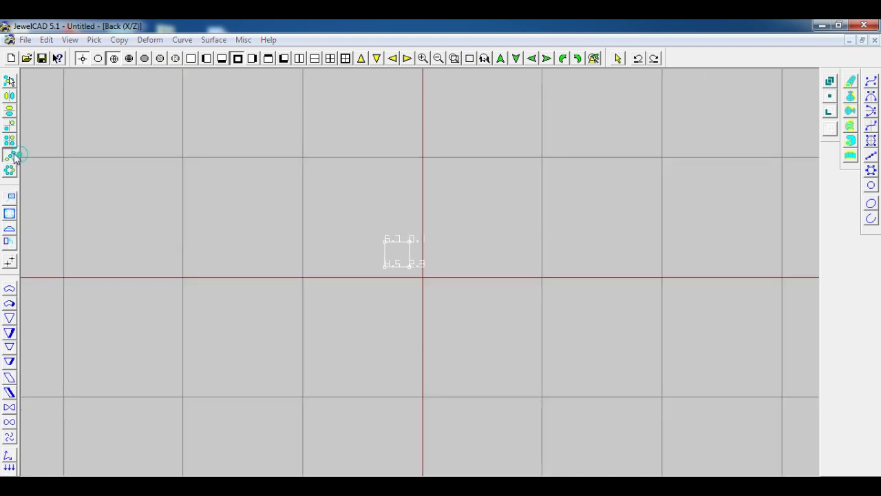
{"action": "key", "text": "shift+Home"}
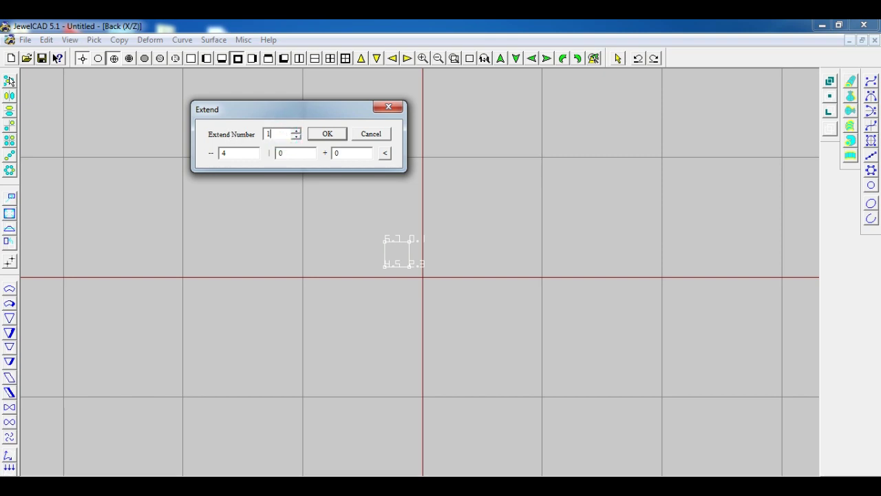
{"action": "left_click", "coordinate": [323, 135]}
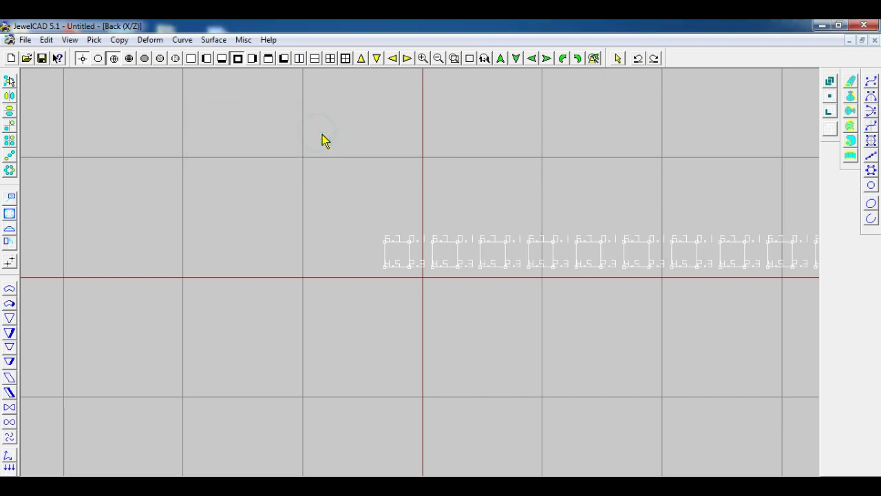
{"action": "scroll", "coordinate": [534, 249], "scroll_direction": "down", "scroll_amount": 1}
{"action": "scroll", "coordinate": [478, 279], "scroll_direction": "up", "scroll_amount": 1}
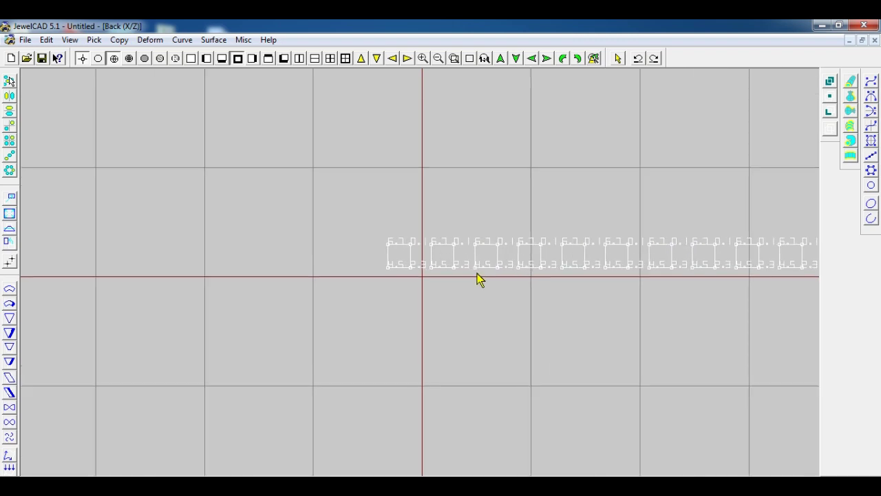
{"action": "scroll", "coordinate": [448, 269], "scroll_direction": "up", "scroll_amount": 1}
{"action": "scroll", "coordinate": [406, 249], "scroll_direction": "down", "scroll_amount": 2}
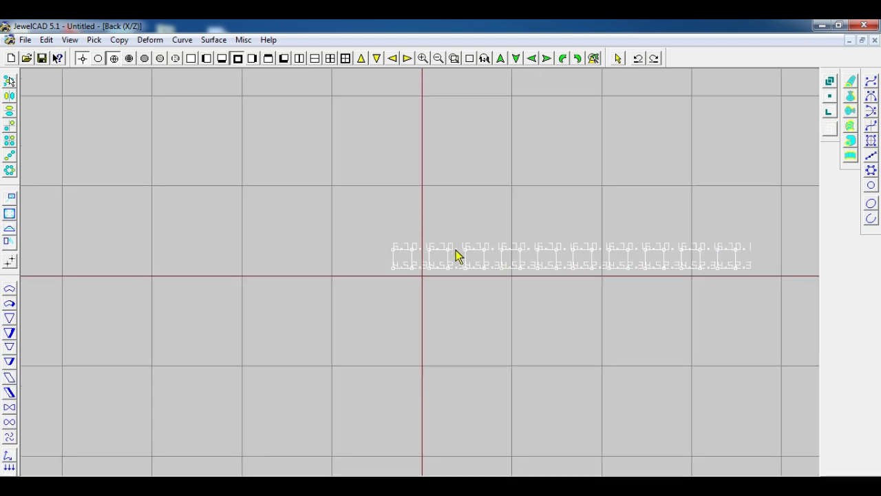
{"action": "scroll", "coordinate": [456, 254], "scroll_direction": "up", "scroll_amount": 1}
{"action": "scroll", "coordinate": [480, 273], "scroll_direction": "up", "scroll_amount": 1}
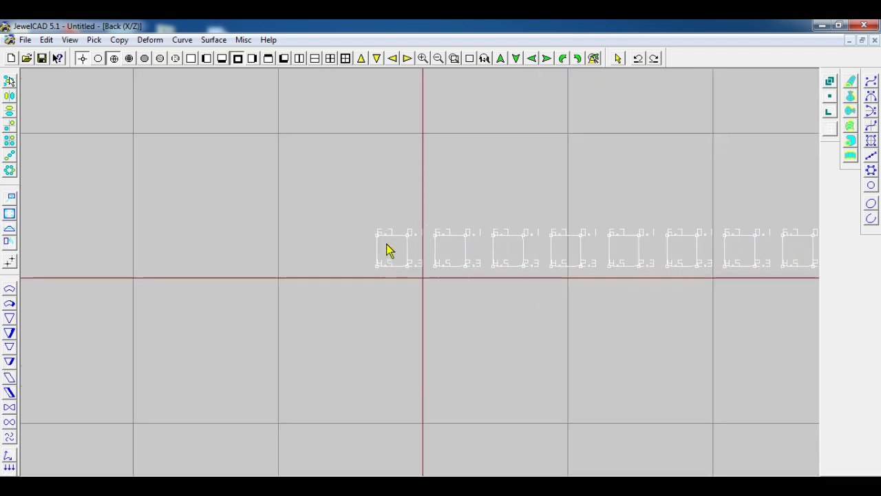
{"action": "scroll", "coordinate": [482, 266], "scroll_direction": "up", "scroll_amount": 1}
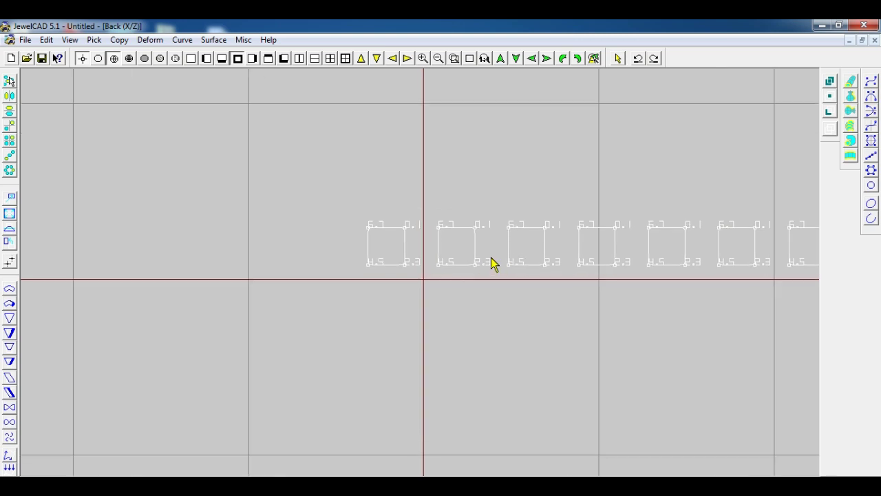
{"action": "scroll", "coordinate": [475, 262], "scroll_direction": "up", "scroll_amount": 1}
{"action": "scroll", "coordinate": [438, 260], "scroll_direction": "up", "scroll_amount": 1}
{"action": "key", "text": "ctrl+z"}
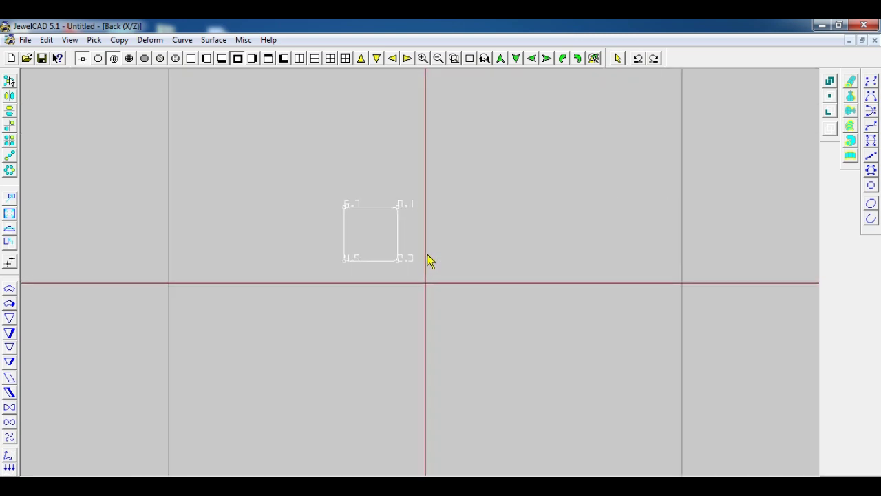
Step: Try a Revolve Copy around the origin, undo it, and move the square up and left
{"action": "left_click", "coordinate": [10, 171]}
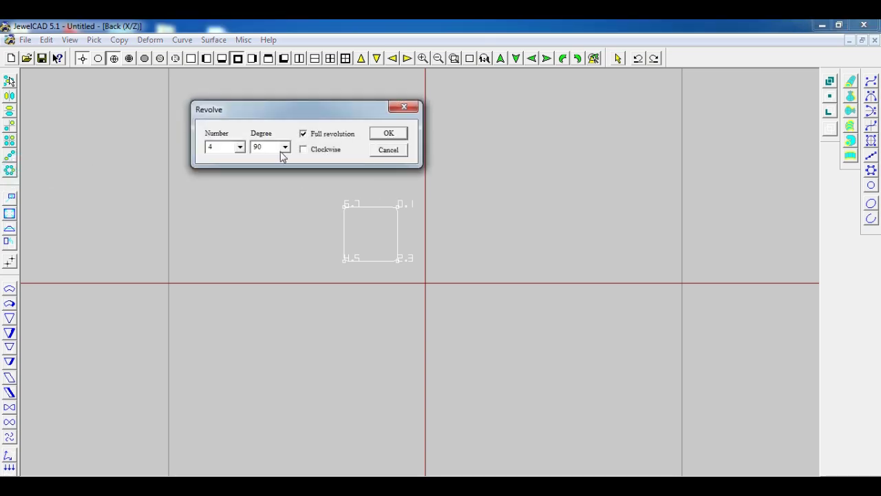
{"action": "double_click", "coordinate": [228, 149]}
{"action": "left_click", "coordinate": [390, 133]}
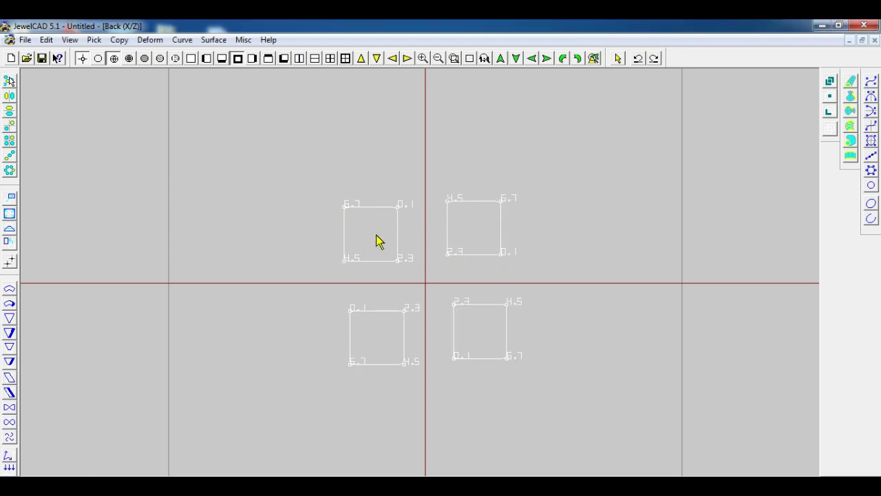
{"action": "key", "text": "ctrl+z"}
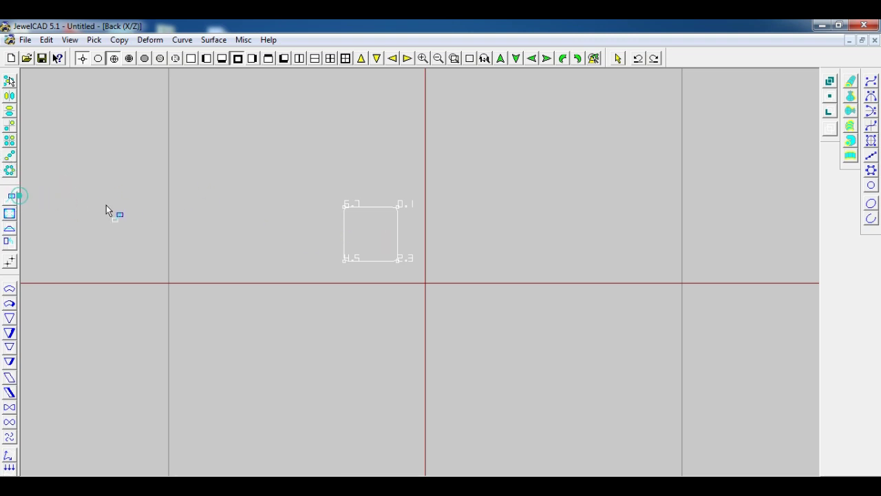
{"action": "mouse_move", "coordinate": [463, 249]}
{"action": "left_mouse_down"}
{"action": "mouse_move", "coordinate": [413, 250]}
{"action": "mouse_move", "coordinate": [397, 203]}
{"action": "mouse_move", "coordinate": [392, 210]}
{"action": "left_mouse_up"}
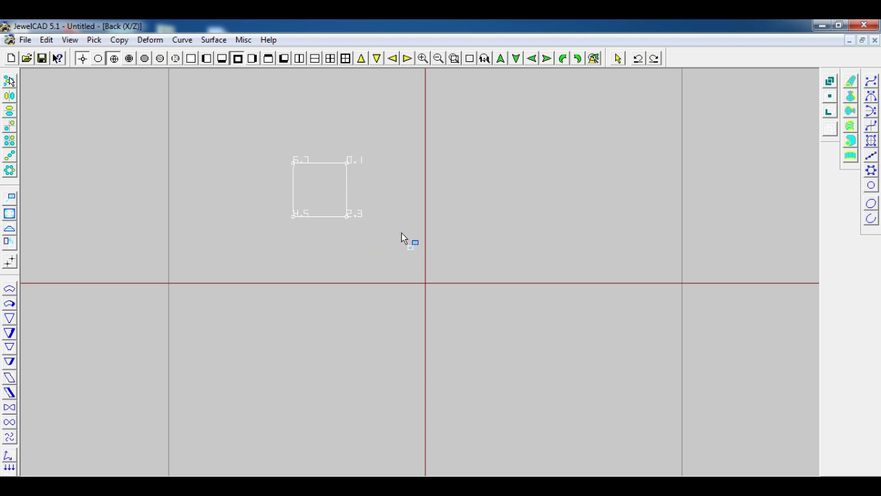
Step: Test Revolve Copy with 4 and then 6 copies, undoing each result
{"action": "left_click", "coordinate": [10, 169]}
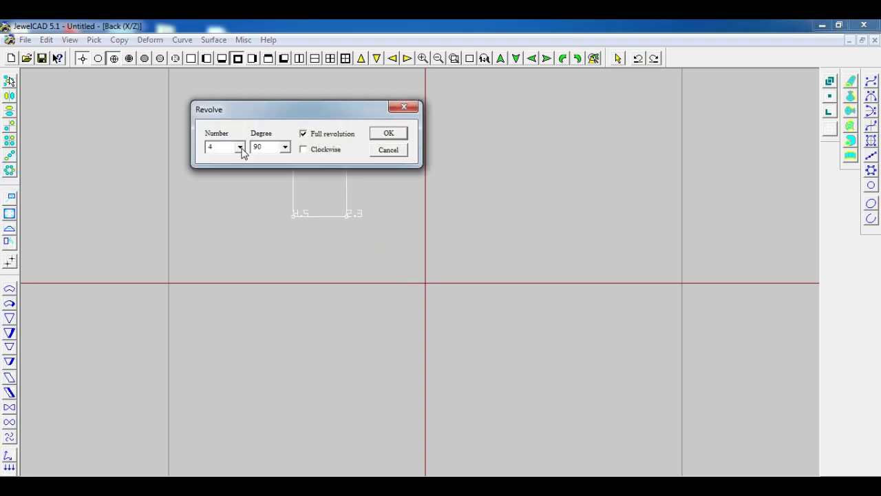
{"action": "left_click", "coordinate": [387, 133]}
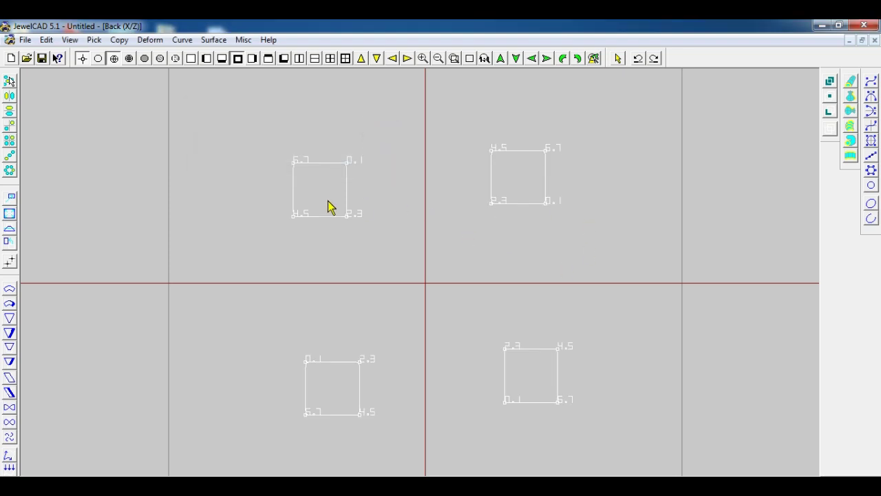
{"action": "key", "text": "ctrl+z"}
{"action": "left_click", "coordinate": [11, 170]}
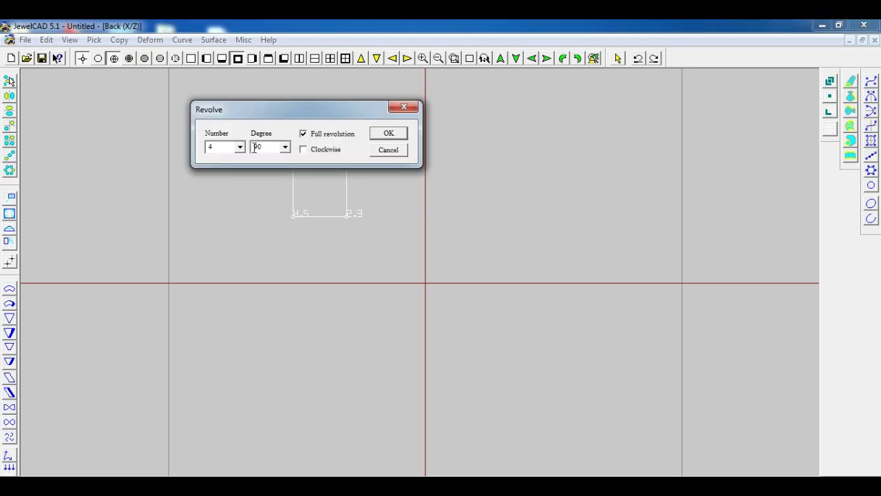
{"action": "double_click", "coordinate": [234, 146]}
{"action": "type", "text": "6"}
{"action": "left_click", "coordinate": [389, 133]}
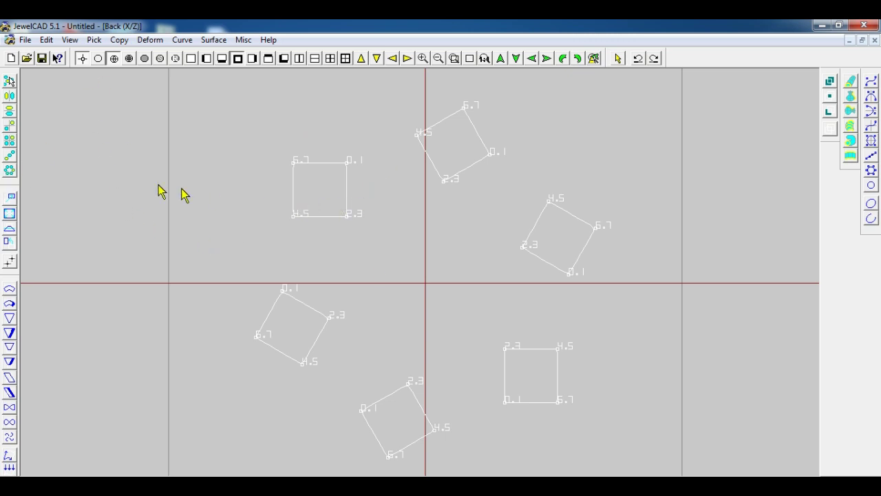
{"action": "key", "text": "ctrl+z"}
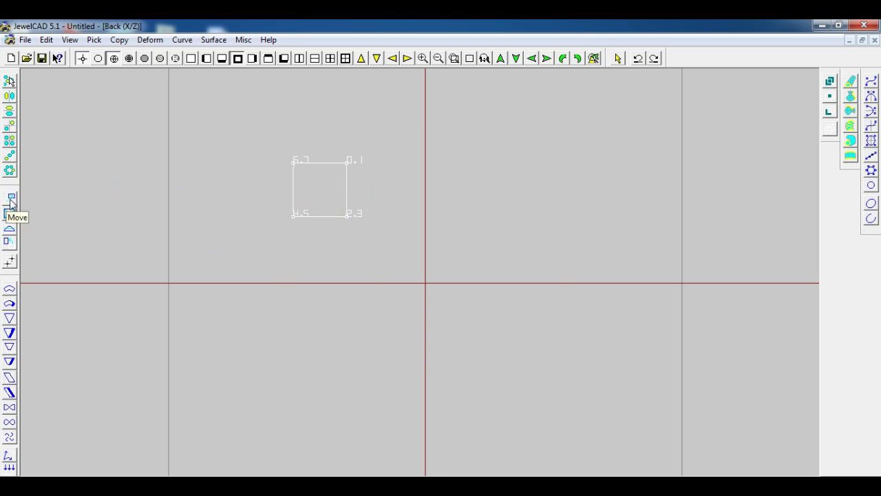
Step: Use the Move tool to shift the square curve a short distance to the right
{"action": "left_click", "coordinate": [9, 212]}
{"action": "left_click", "coordinate": [246, 222]}
{"action": "left_click", "coordinate": [314, 222]}
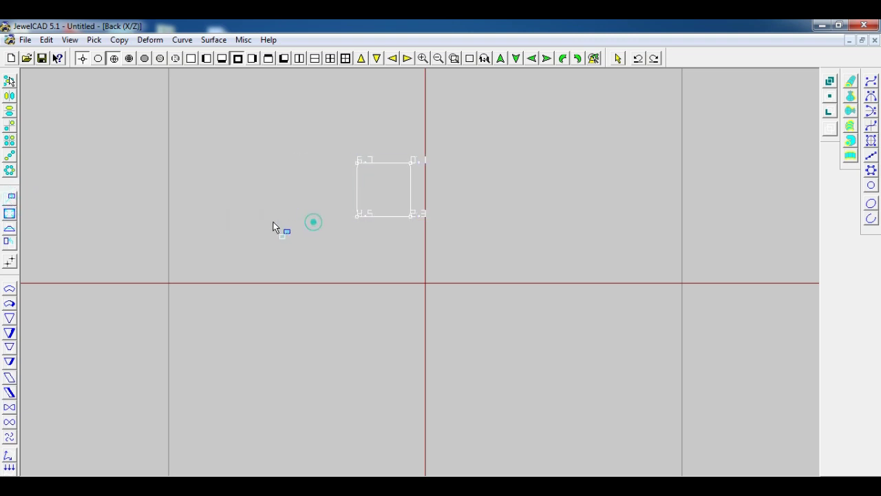
{"action": "left_click", "coordinate": [319, 241]}
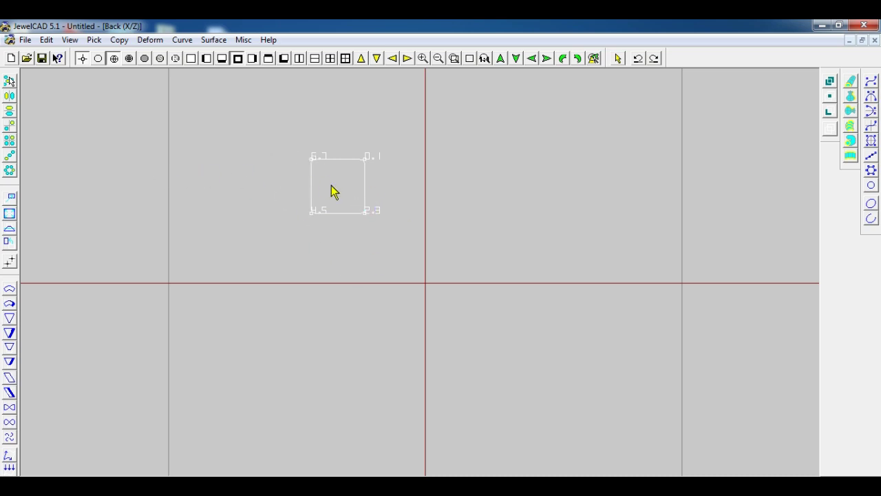
Step: Scale the square down into a shorter, flatter rectangle positioned nearer the horizontal axis
{"action": "left_click", "coordinate": [14, 213]}
{"action": "left_click_drag", "start_coordinate": [223, 130], "coordinate": [208, 142]}
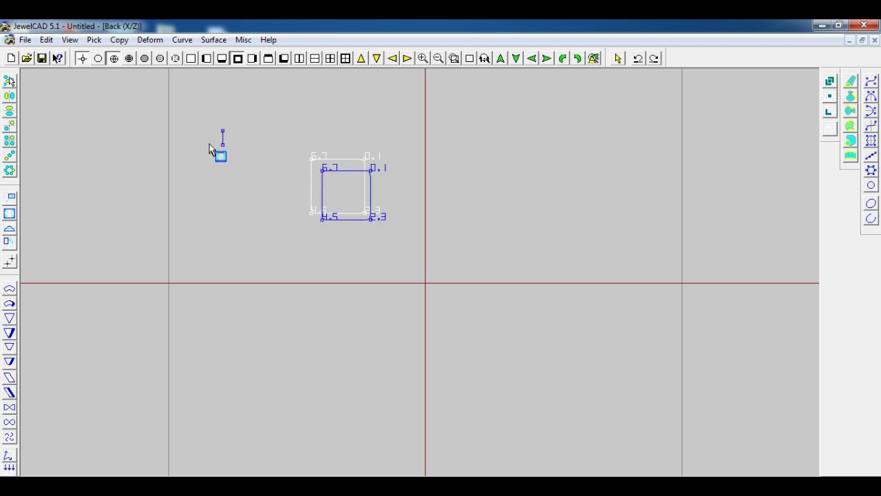
{"action": "left_click_drag", "start_coordinate": [208, 142], "coordinate": [181, 143]}
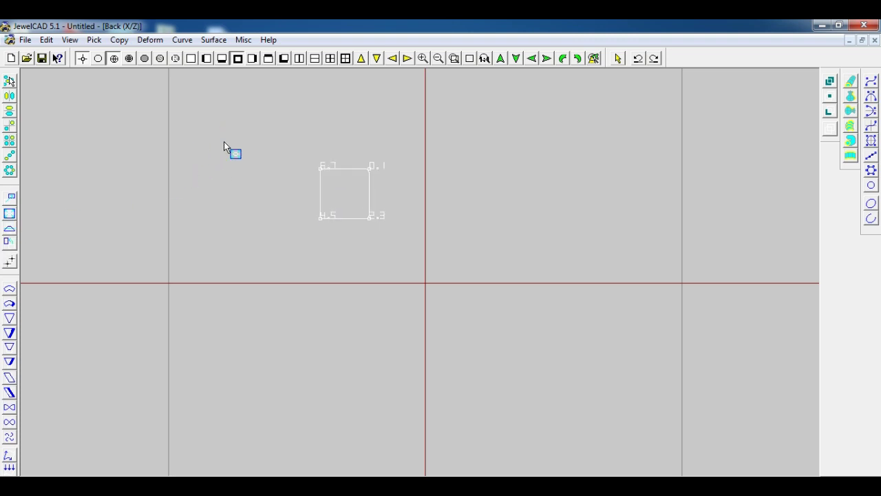
{"action": "left_click_drag", "start_coordinate": [230, 177], "coordinate": [231, 130]}
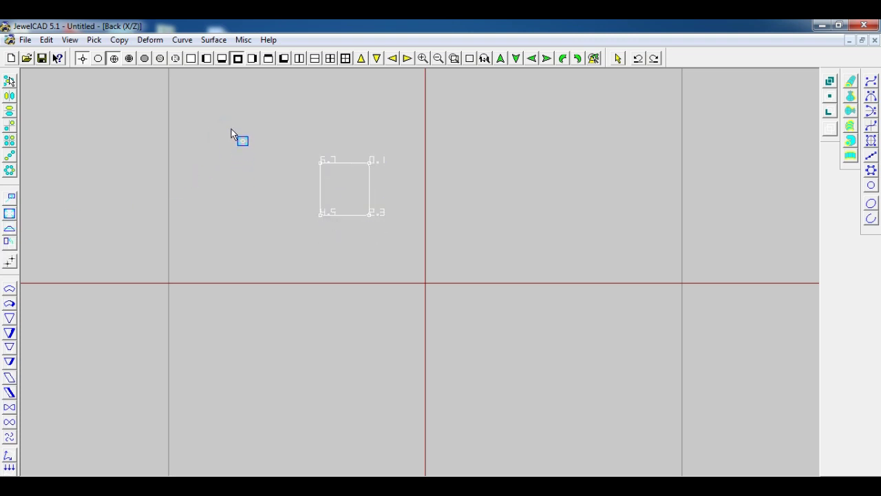
{"action": "left_click", "coordinate": [230, 126]}
{"action": "mouse_move", "coordinate": [241, 127]}
{"action": "left_mouse_down"}
{"action": "mouse_move", "coordinate": [245, 176]}
{"action": "mouse_move", "coordinate": [232, 174]}
{"action": "mouse_move", "coordinate": [246, 194]}
{"action": "mouse_move", "coordinate": [274, 159]}
{"action": "left_mouse_up"}
Step: Stretch the rectangle upward, then apply a two-point transform that shifts it down
{"action": "left_click", "coordinate": [274, 161]}
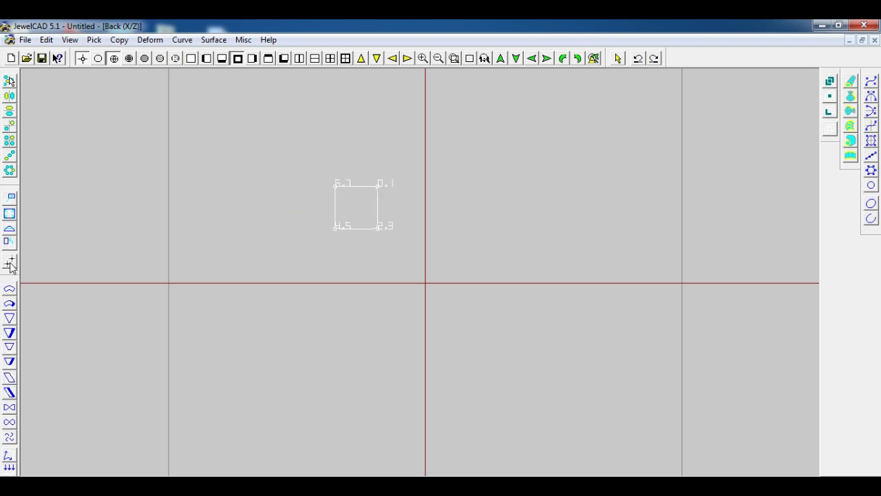
{"action": "left_click", "coordinate": [9, 228]}
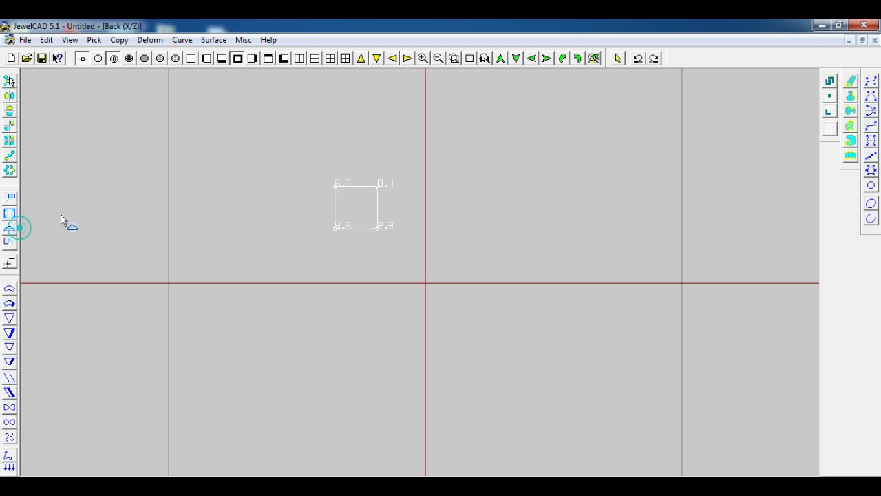
{"action": "left_click", "coordinate": [277, 167]}
{"action": "left_click", "coordinate": [276, 141]}
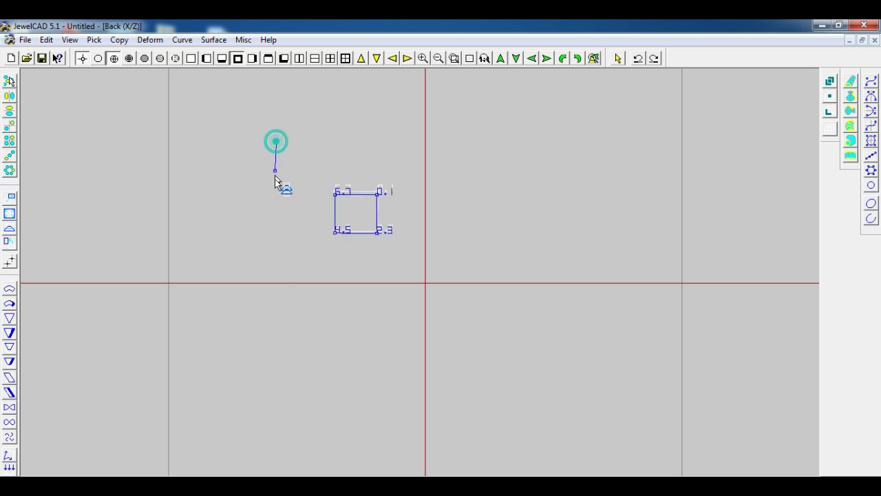
{"action": "left_click", "coordinate": [284, 151]}
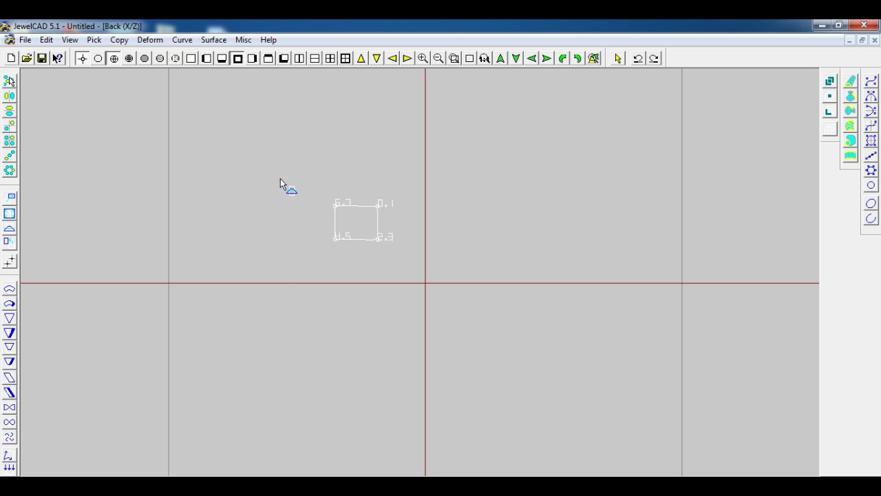
Step: Skew the square into a parallelogram, rotate it, and restore it to a rectangle
{"action": "left_click", "coordinate": [233, 153]}
{"action": "left_click", "coordinate": [306, 154]}
{"action": "left_click", "coordinate": [317, 163]}
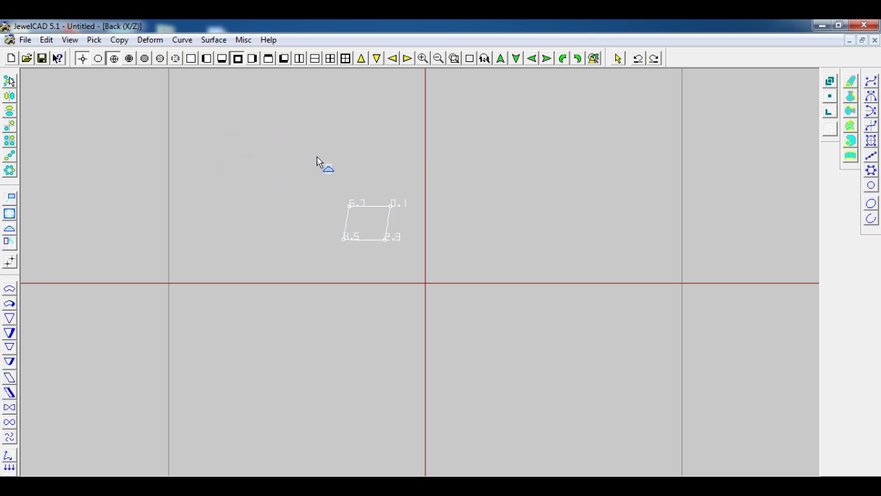
{"action": "left_click", "coordinate": [216, 183]}
{"action": "left_click", "coordinate": [337, 156]}
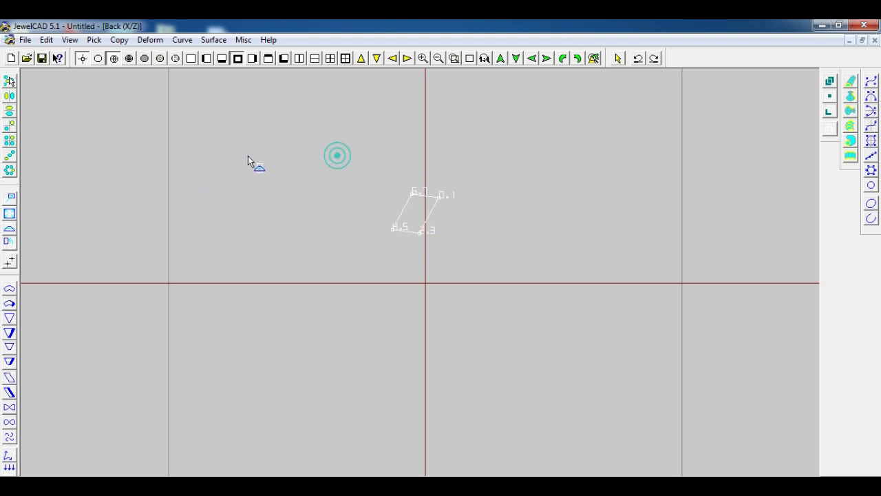
{"action": "left_click", "coordinate": [306, 137]}
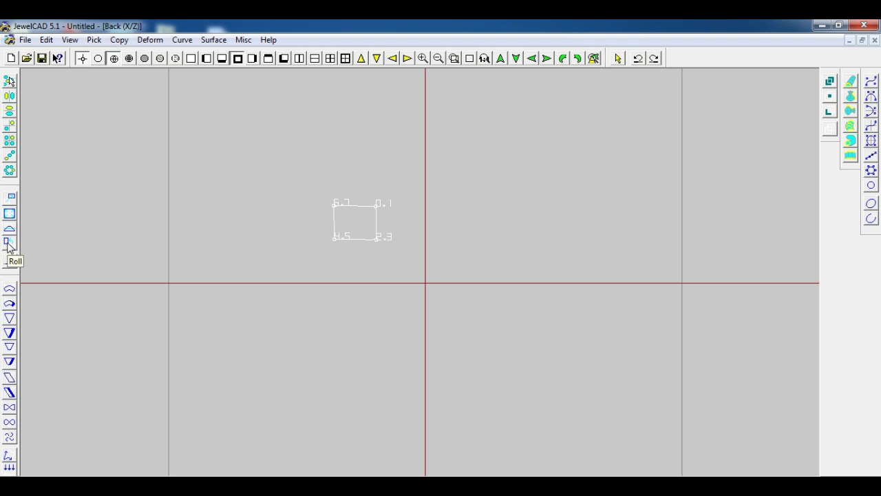
{"action": "left_click", "coordinate": [9, 241]}
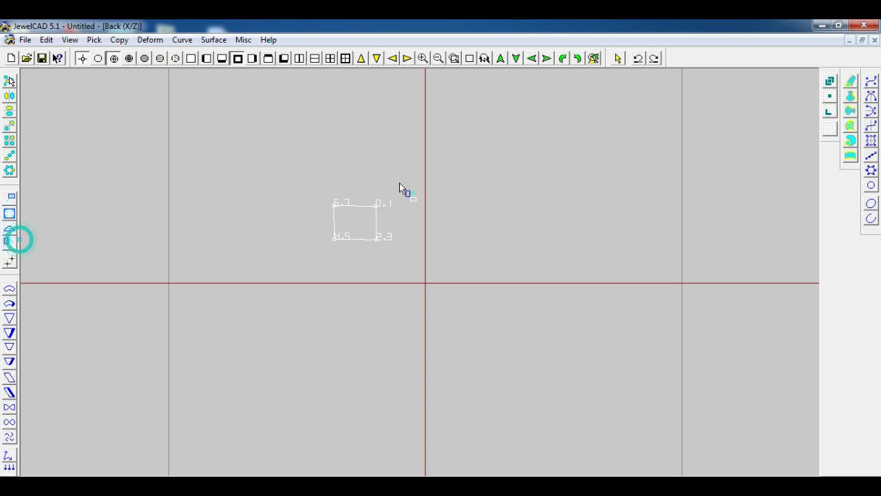
{"action": "left_click", "coordinate": [572, 132]}
{"action": "left_click", "coordinate": [570, 99]}
{"action": "left_click", "coordinate": [606, 119]}
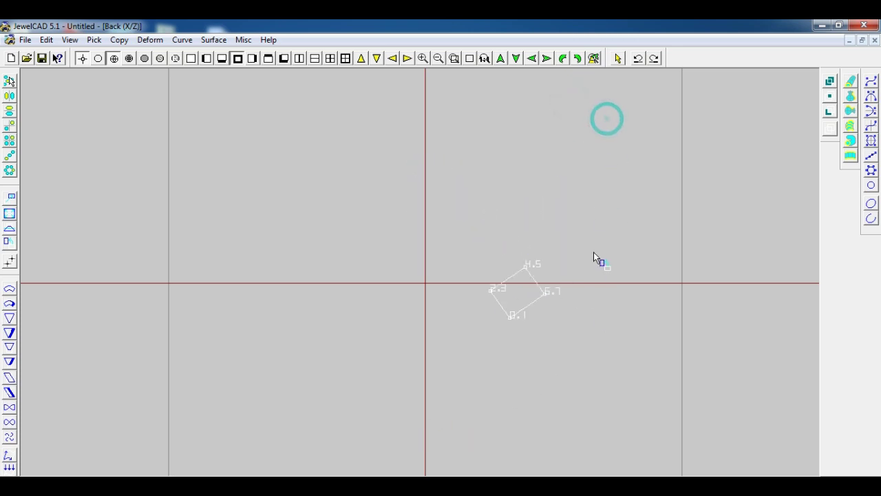
{"action": "mouse_move", "coordinate": [593, 252]}
{"action": "left_mouse_down"}
{"action": "mouse_move", "coordinate": [576, 393]}
{"action": "mouse_move", "coordinate": [551, 330]}
{"action": "mouse_move", "coordinate": [575, 147]}
{"action": "mouse_move", "coordinate": [527, 238]}
{"action": "left_mouse_up"}
{"action": "left_click_drag", "start_coordinate": [527, 189], "coordinate": [543, 297]}
{"action": "left_click_drag", "start_coordinate": [553, 144], "coordinate": [564, 321]}
{"action": "mouse_move", "coordinate": [559, 163]}
{"action": "left_mouse_down"}
{"action": "mouse_move", "coordinate": [562, 278]}
{"action": "mouse_move", "coordinate": [574, 268]}
{"action": "mouse_move", "coordinate": [570, 165]}
{"action": "left_mouse_up"}
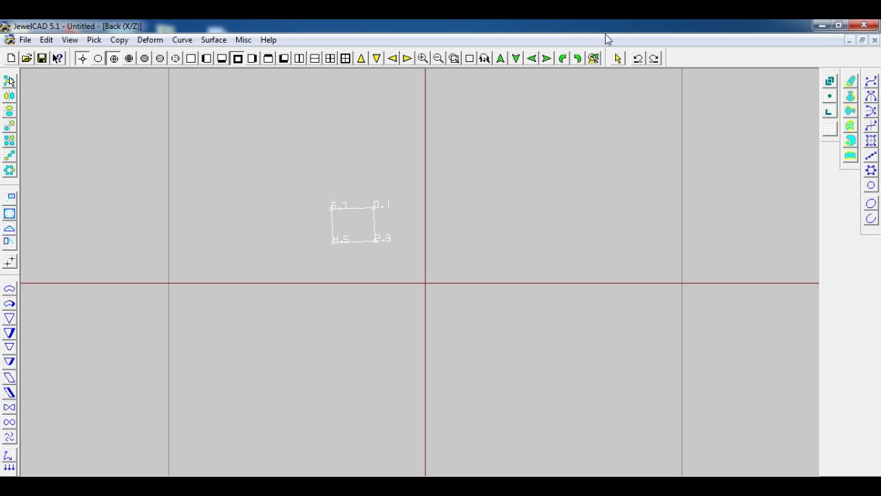
{"action": "left_click", "coordinate": [297, 135]}
{"action": "left_click", "coordinate": [519, 197]}
{"action": "left_click", "coordinate": [387, 186]}
Step: Extrude the square 1 unit with Extend (Extend Number 2), then deselect and reselect it
{"action": "left_click", "coordinate": [854, 83]}
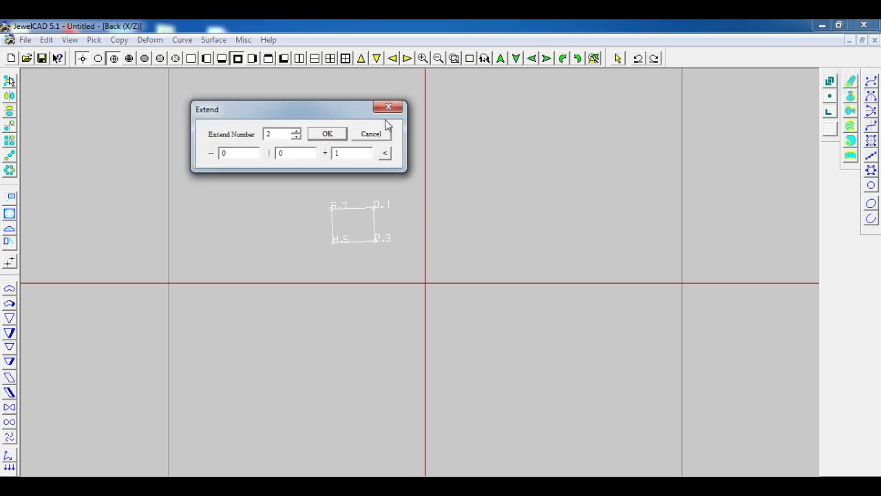
{"action": "left_click", "coordinate": [333, 138]}
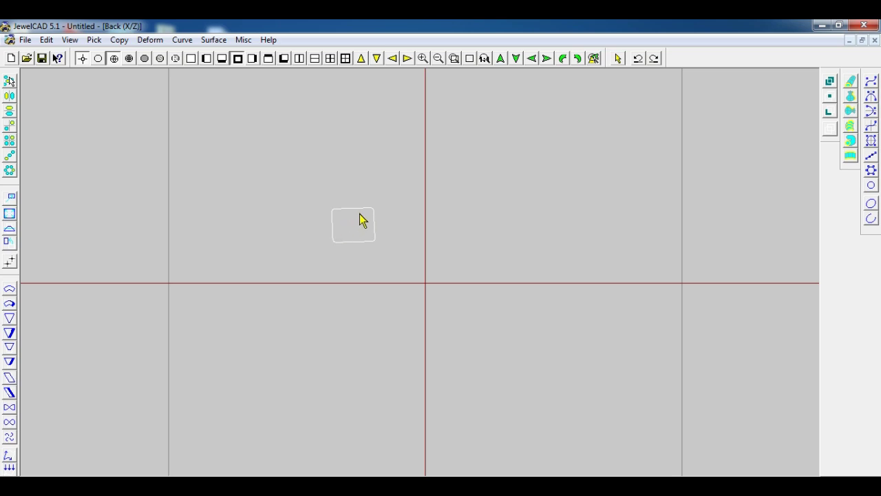
{"action": "left_click", "coordinate": [436, 184]}
{"action": "left_click", "coordinate": [381, 185]}
{"action": "left_click", "coordinate": [408, 187]}
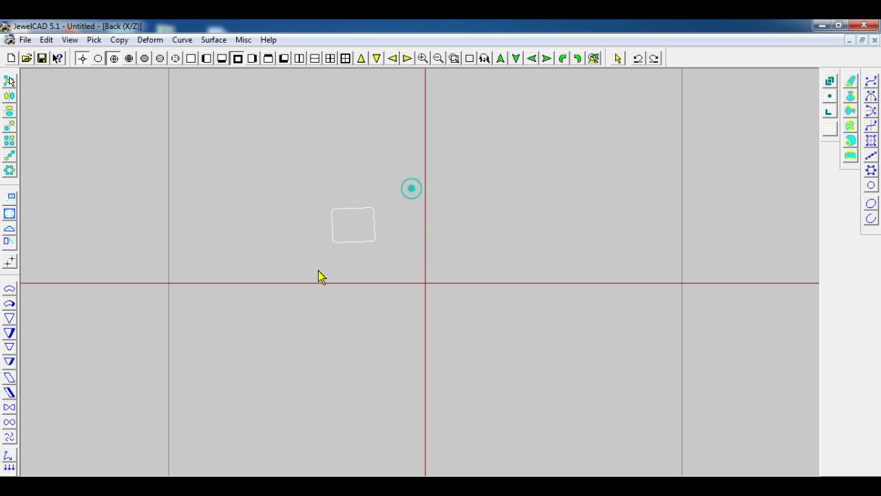
{"action": "left_click", "coordinate": [395, 186]}
Step: Draw a short horizontal line to the right of the origin
{"action": "left_click", "coordinate": [872, 80]}
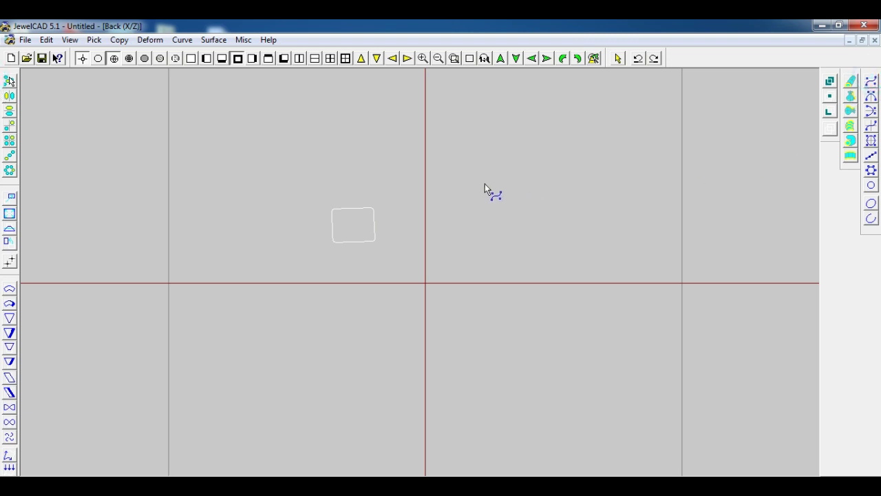
{"action": "left_click", "coordinate": [651, 183]}
{"action": "left_click", "coordinate": [673, 182]}
{"action": "right_click", "coordinate": [629, 174]}
{"action": "left_click", "coordinate": [625, 158]}
Step: Extrude the line -5.3 units downward into a flat rectangular surface
{"action": "left_click", "coordinate": [576, 184]}
{"action": "left_click", "coordinate": [851, 82]}
{"action": "left_click", "coordinate": [665, 182]}
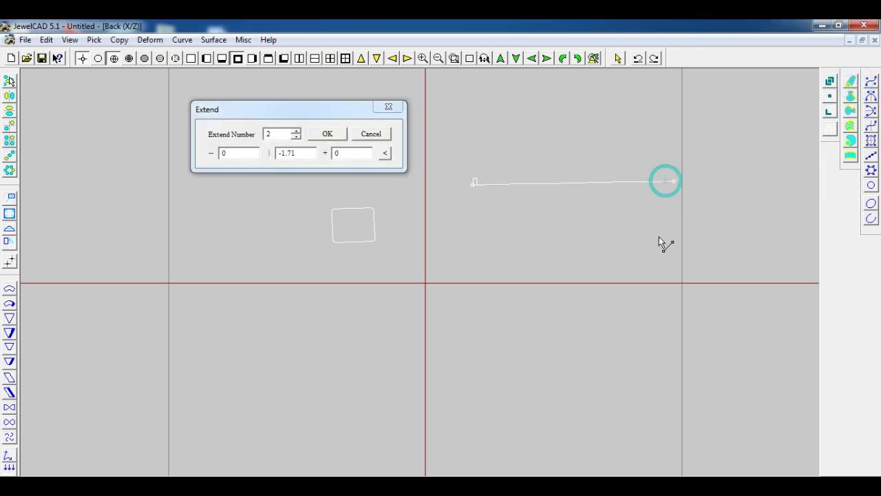
{"action": "left_click", "coordinate": [327, 133]}
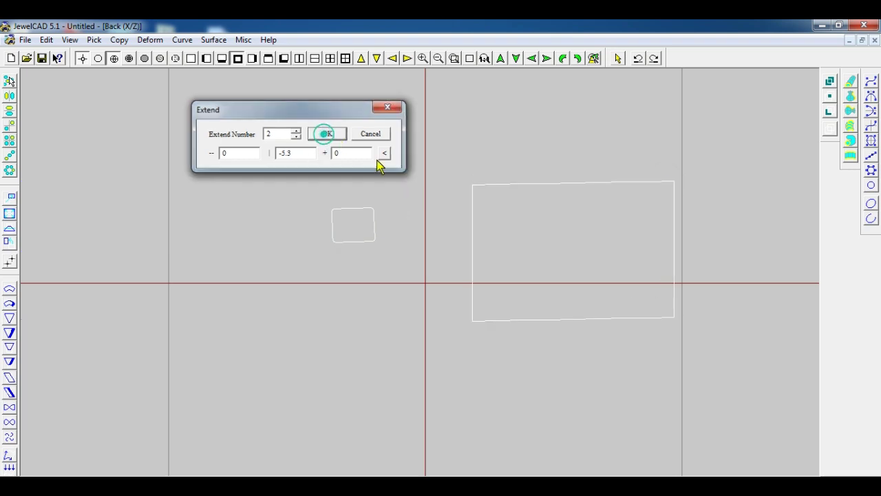
Step: Render the scene and dismiss the save-changes prompt without saving
{"action": "left_click", "coordinate": [175, 59]}
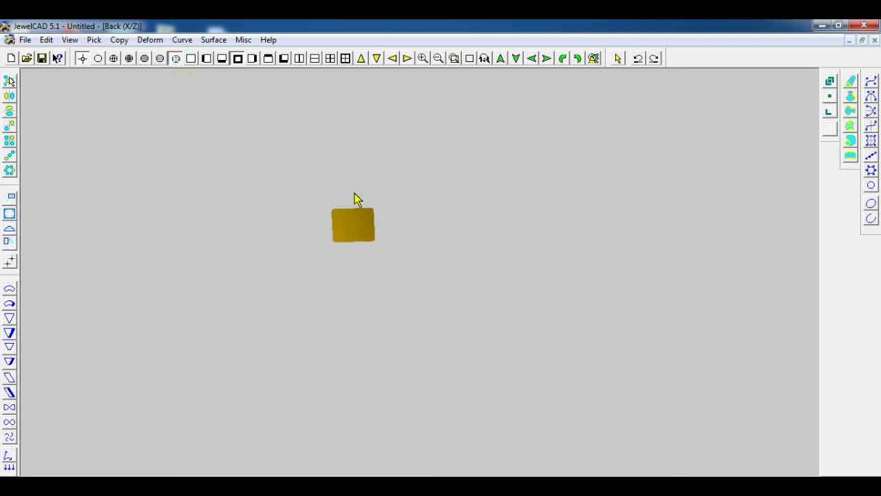
{"action": "key", "text": "ctrl+n"}
{"action": "left_click", "coordinate": [534, 208]}
{"action": "left_click", "coordinate": [371, 311]}
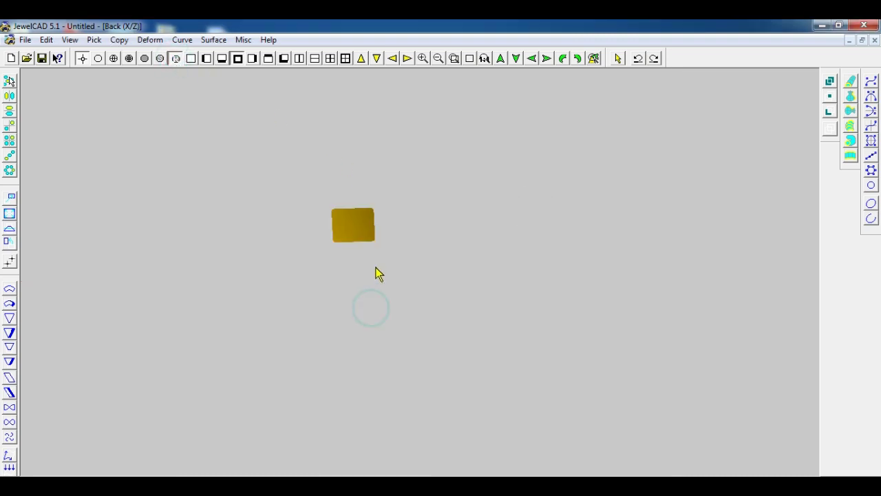
Step: Toggle flat and wireframe shading, orbit into 3D perspective, and render the box as a shaded solid
{"action": "left_click", "coordinate": [161, 58]}
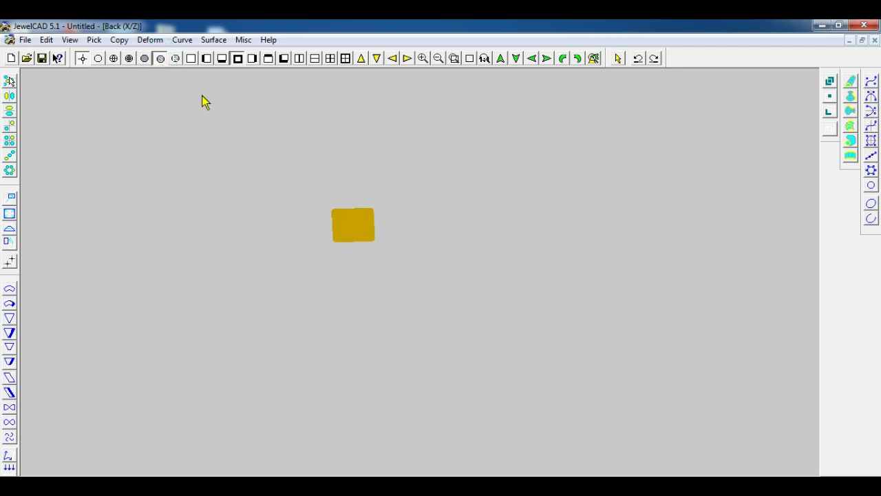
{"action": "left_click", "coordinate": [128, 59]}
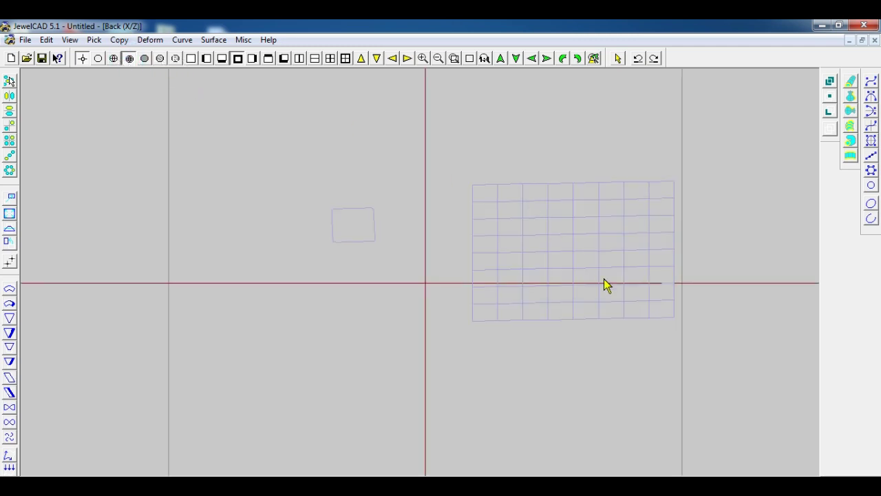
{"action": "mouse_move", "coordinate": [476, 371]}
{"action": "left_mouse_down"}
{"action": "mouse_move", "coordinate": [345, 147]}
{"action": "mouse_move", "coordinate": [463, 152]}
{"action": "mouse_move", "coordinate": [458, 360]}
{"action": "mouse_move", "coordinate": [434, 230]}
{"action": "mouse_move", "coordinate": [272, 153]}
{"action": "mouse_move", "coordinate": [153, 206]}
{"action": "mouse_move", "coordinate": [110, 176]}
{"action": "mouse_move", "coordinate": [415, 209]}
{"action": "mouse_move", "coordinate": [480, 225]}
{"action": "mouse_move", "coordinate": [447, 207]}
{"action": "mouse_move", "coordinate": [435, 213]}
{"action": "left_mouse_up"}
{"action": "left_click", "coordinate": [160, 59]}
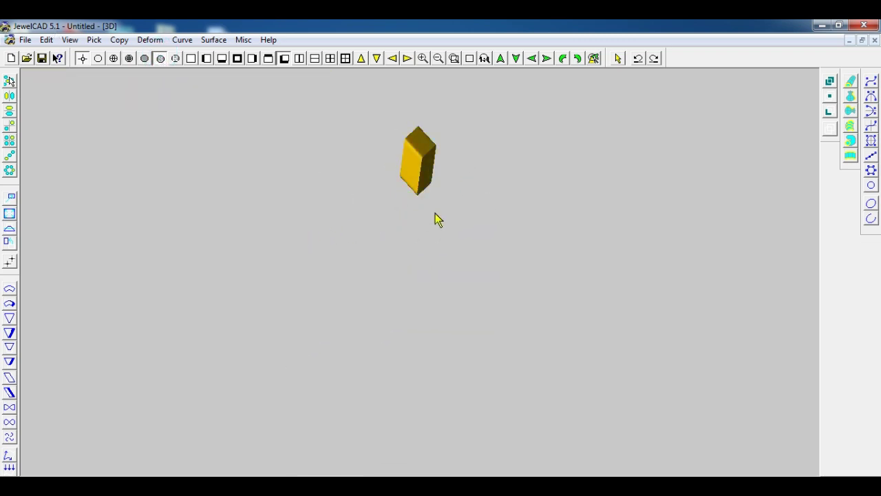
{"action": "mouse_move", "coordinate": [286, 247]}
{"action": "left_mouse_down"}
{"action": "mouse_move", "coordinate": [303, 289]}
{"action": "mouse_move", "coordinate": [260, 307]}
{"action": "mouse_move", "coordinate": [223, 190]}
{"action": "mouse_move", "coordinate": [262, 320]}
{"action": "mouse_move", "coordinate": [234, 204]}
{"action": "left_mouse_up"}
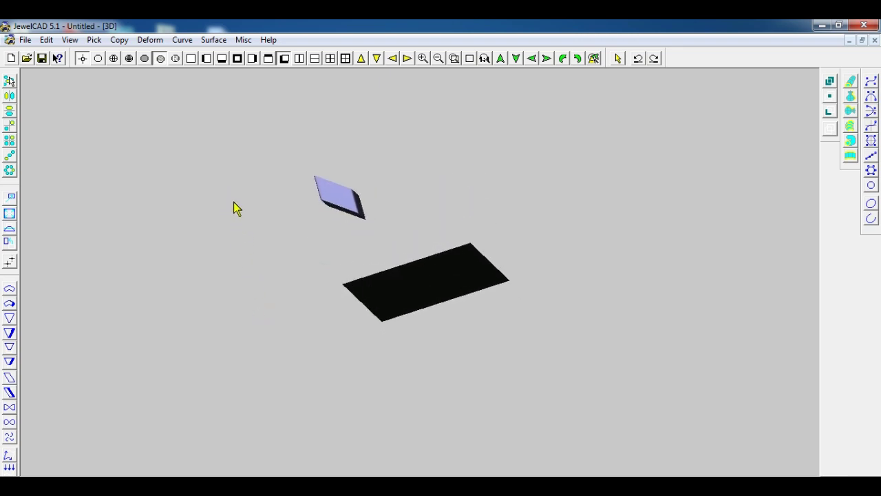
Step: Switch from the four-view layout to the single Right (Y/Z) view with shading on
{"action": "left_click", "coordinate": [345, 59]}
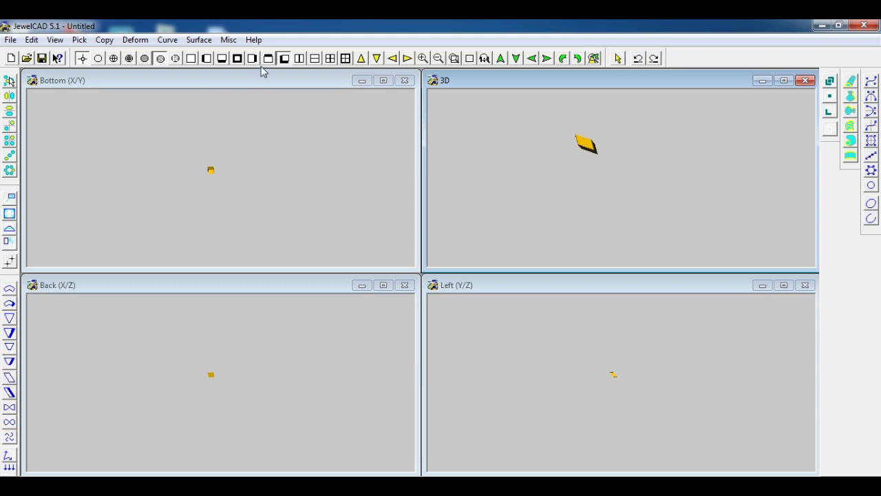
{"action": "left_click", "coordinate": [114, 59]}
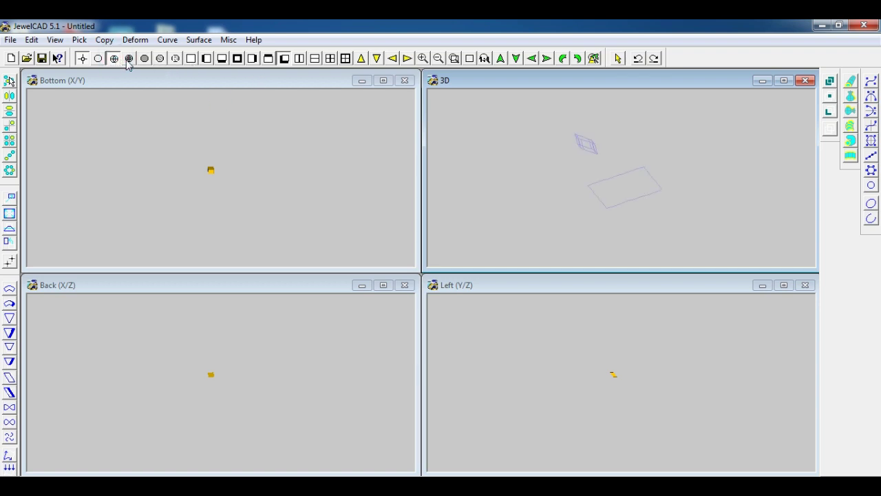
{"action": "left_click", "coordinate": [128, 58]}
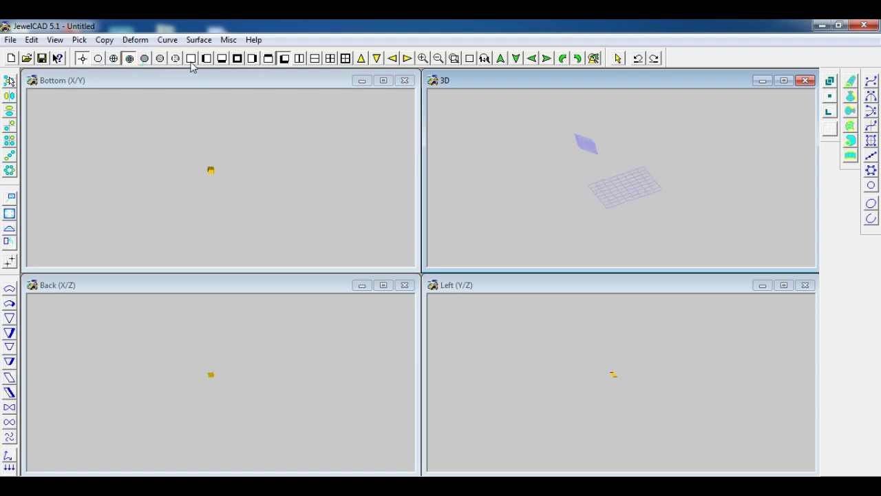
{"action": "left_click", "coordinate": [191, 58]}
{"action": "left_click", "coordinate": [206, 59]}
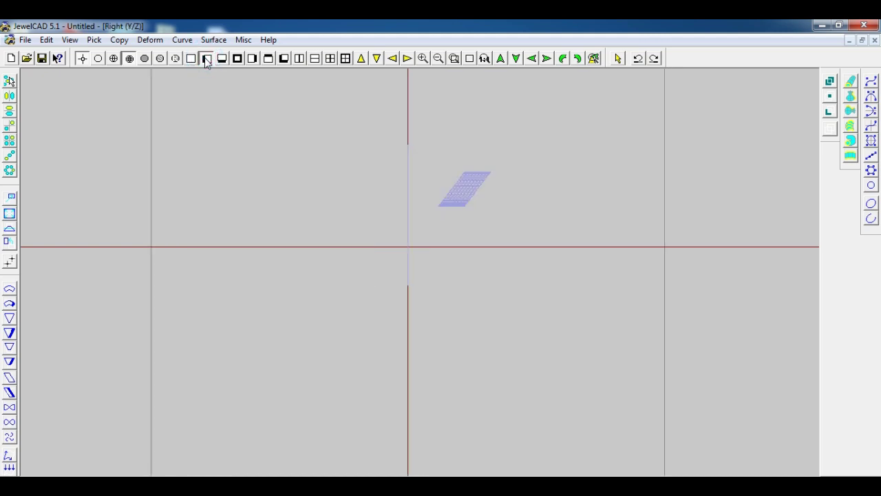
Step: Delete the flat plane and the remaining edge-on extruded square
{"action": "left_click", "coordinate": [515, 161]}
{"action": "left_click_drag", "start_coordinate": [249, 99], "coordinate": [564, 351]}
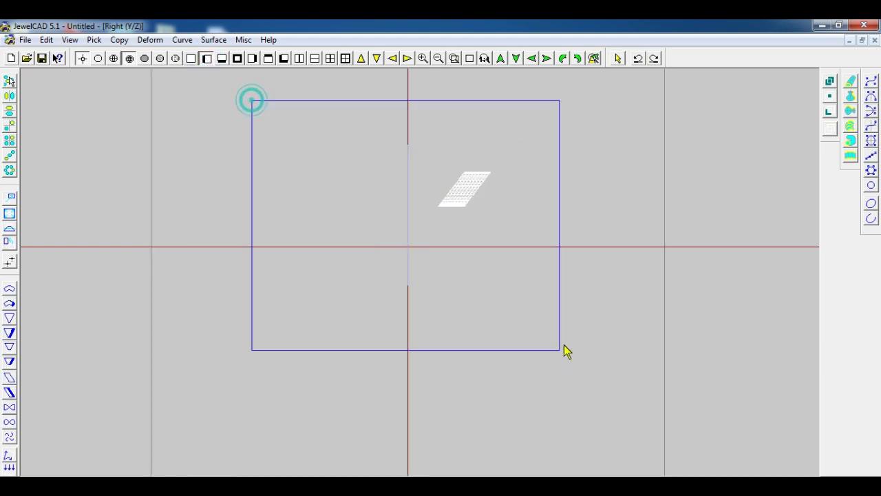
{"action": "key", "text": "Delete"}
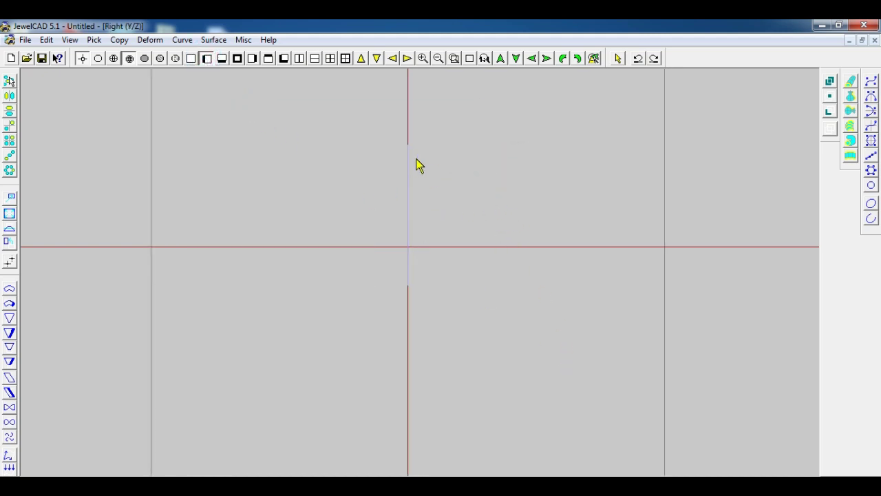
{"action": "left_click", "coordinate": [420, 157]}
{"action": "key", "text": "Delete"}
Step: Draw a symmetric curve above the axis, then place the first point of a new curve
{"action": "left_click", "coordinate": [435, 175]}
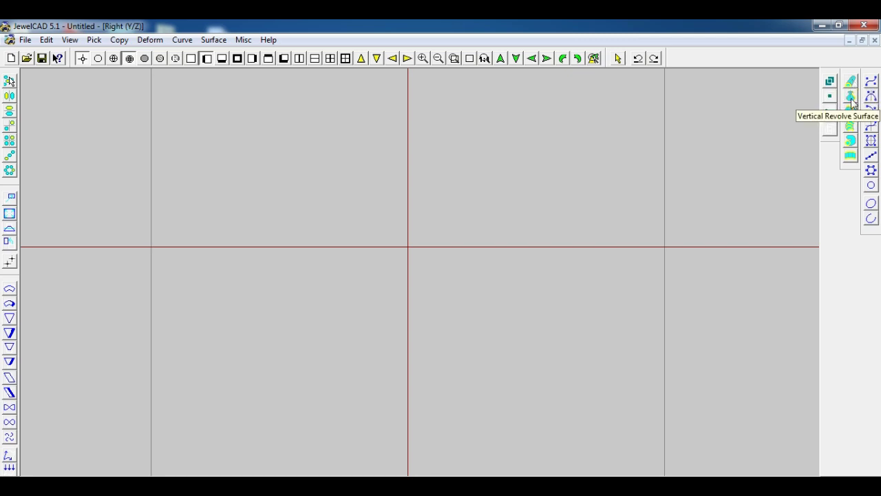
{"action": "left_click", "coordinate": [871, 97]}
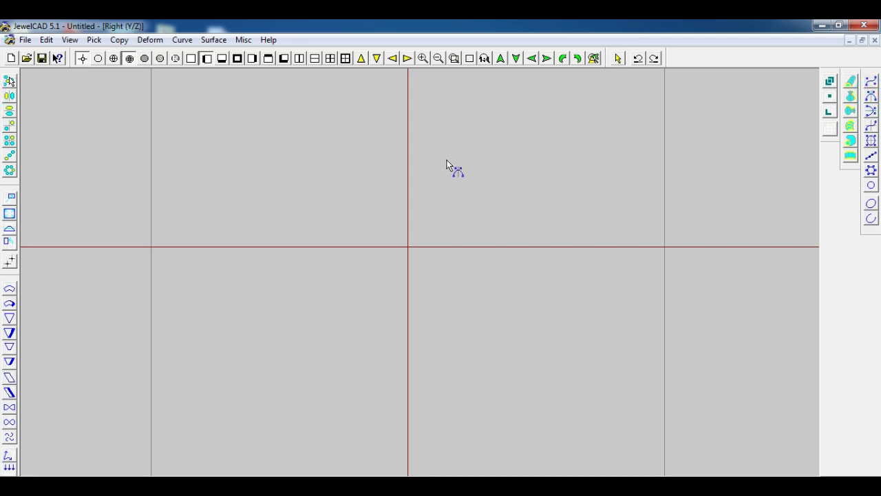
{"action": "left_click", "coordinate": [411, 142]}
{"action": "left_click", "coordinate": [442, 121]}
{"action": "right_click", "coordinate": [445, 135]}
{"action": "left_click", "coordinate": [871, 124]}
{"action": "left_click", "coordinate": [410, 129]}
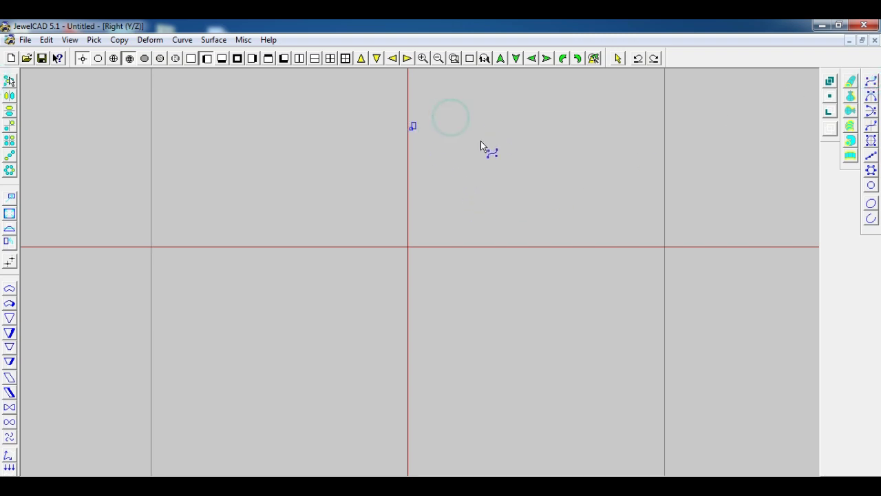
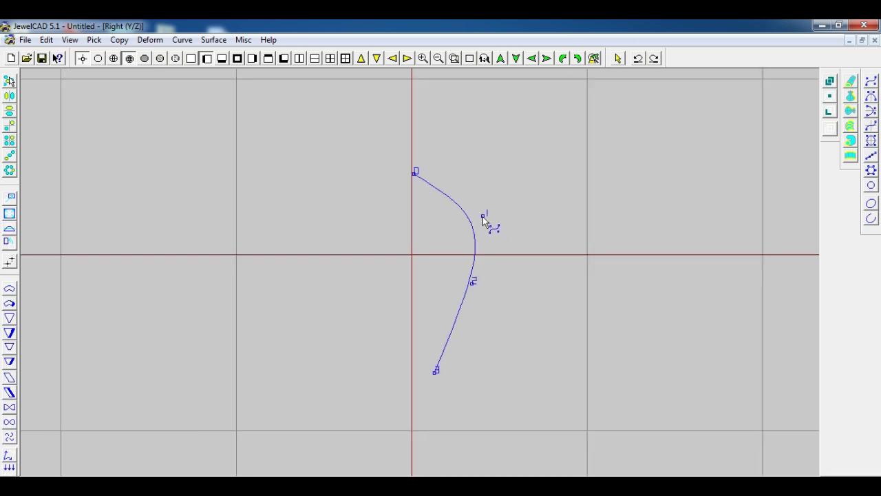
Step: Finish the five-point profile curve and reshape it into an S starting on the vertical axis
{"action": "right_click", "coordinate": [484, 214]}
{"action": "left_click_drag", "start_coordinate": [468, 184], "coordinate": [477, 192]}
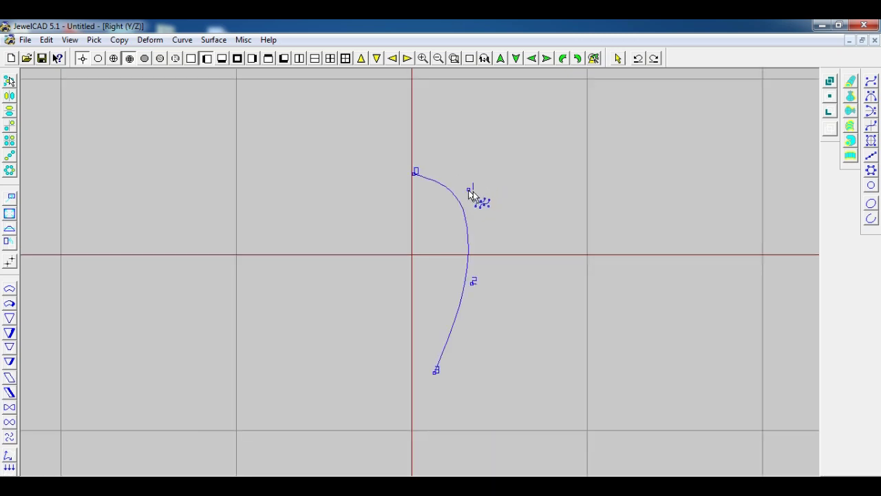
{"action": "left_click_drag", "start_coordinate": [473, 283], "coordinate": [480, 292]}
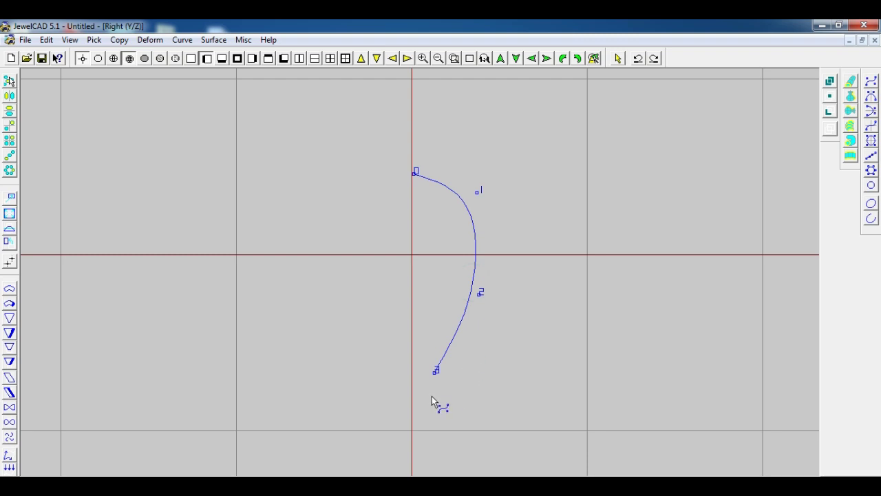
{"action": "left_click_drag", "start_coordinate": [431, 399], "coordinate": [433, 441]}
{"action": "left_click_drag", "start_coordinate": [416, 174], "coordinate": [412, 172]}
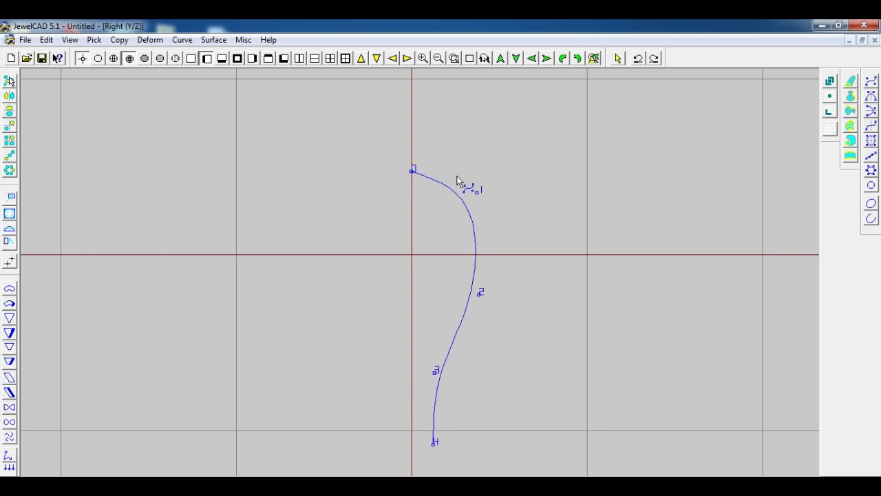
{"action": "left_click_drag", "start_coordinate": [477, 191], "coordinate": [470, 186]}
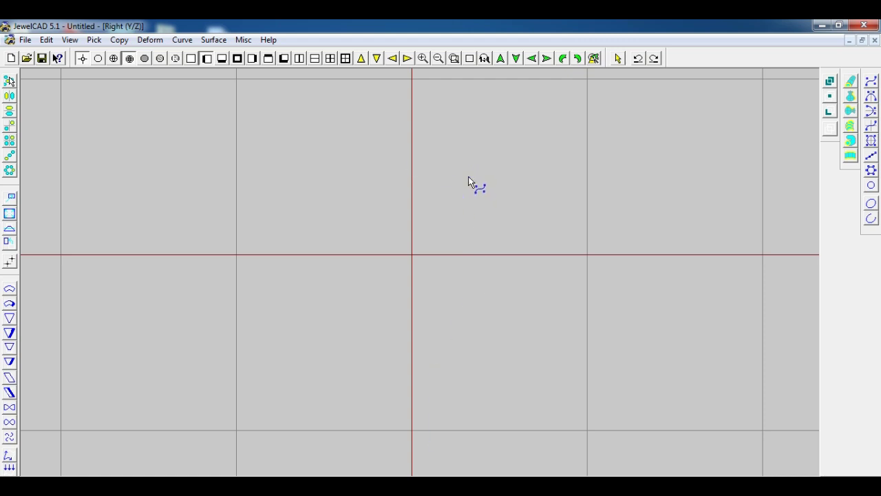
{"action": "left_click_drag", "start_coordinate": [481, 295], "coordinate": [489, 264]}
{"action": "left_click_drag", "start_coordinate": [468, 187], "coordinate": [468, 190]}
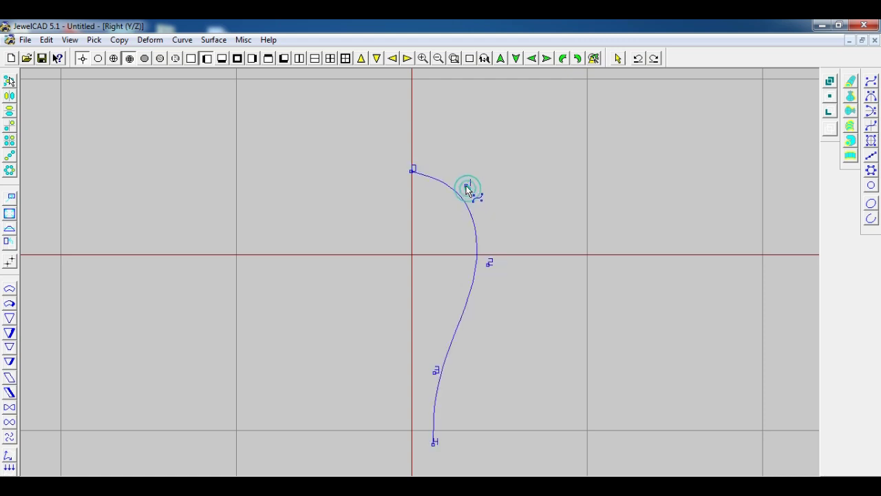
{"action": "right_click", "coordinate": [469, 187]}
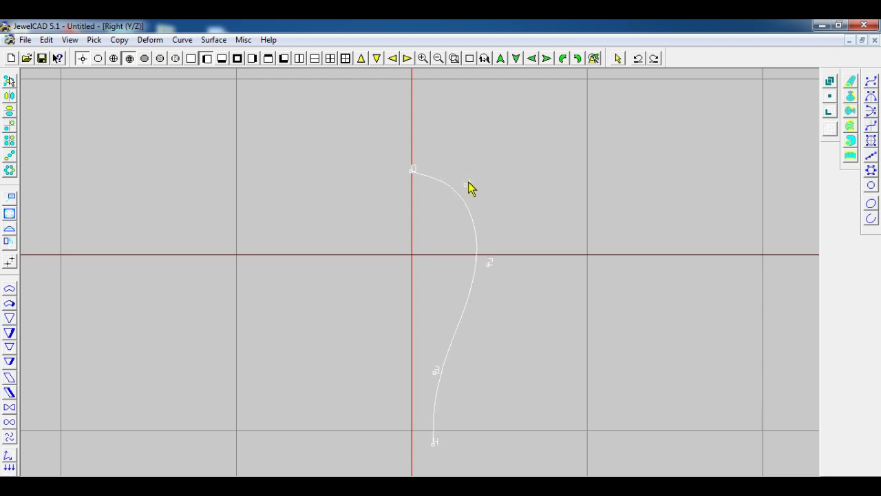
Step: Vertically revolve the curve (Number 6, Degree 60, full) and orbit the shaded bulb in 3D
{"action": "left_click", "coordinate": [854, 100]}
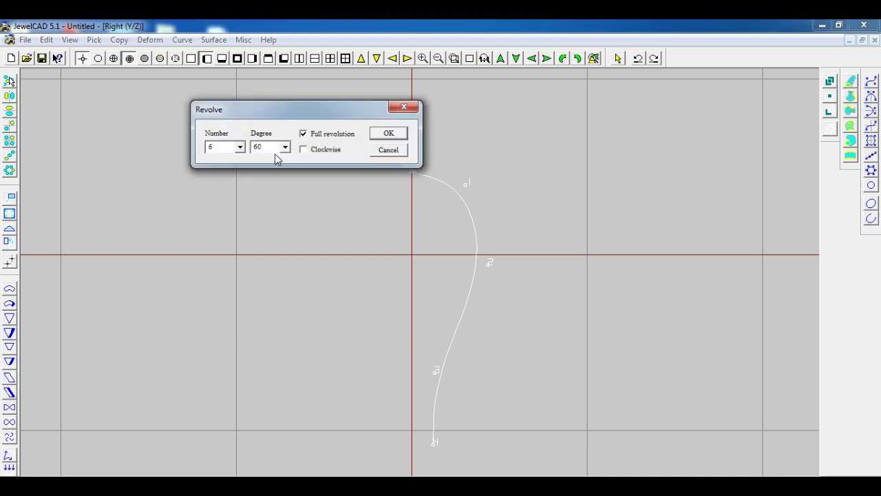
{"action": "left_click", "coordinate": [390, 133]}
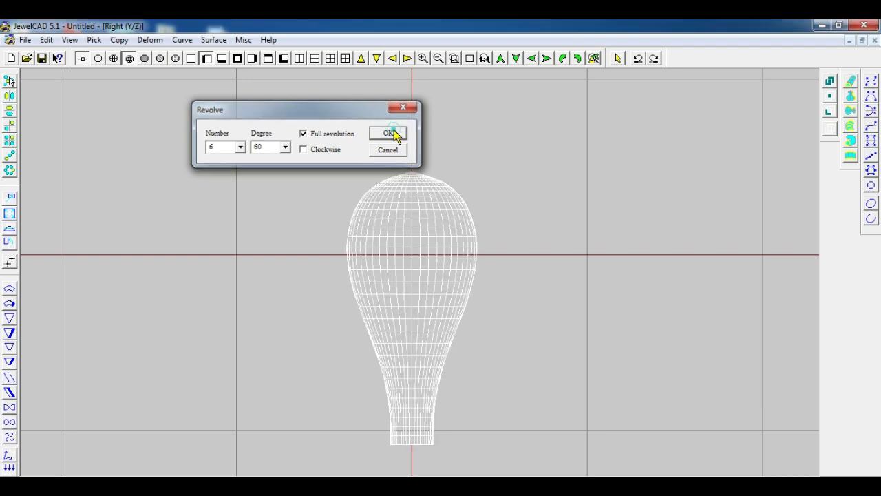
{"action": "left_click", "coordinate": [160, 58]}
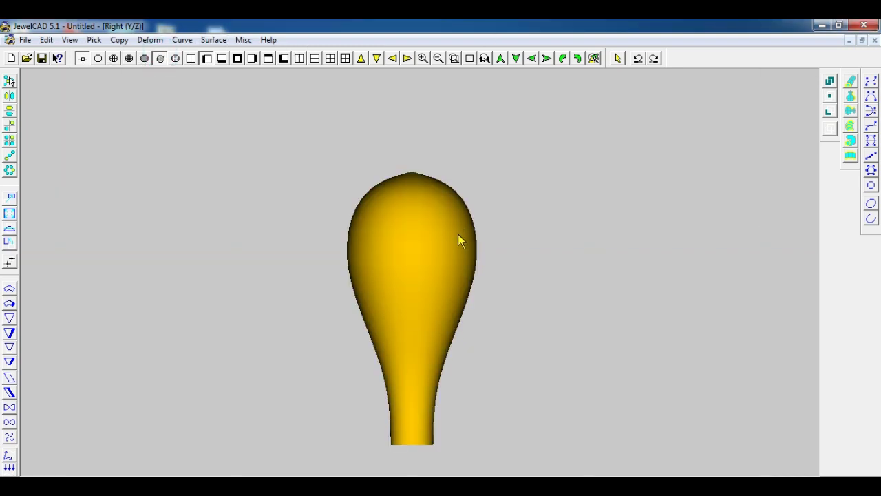
{"action": "key", "text": "F4"}
{"action": "left_click_drag", "start_coordinate": [475, 340], "coordinate": [342, 123]}
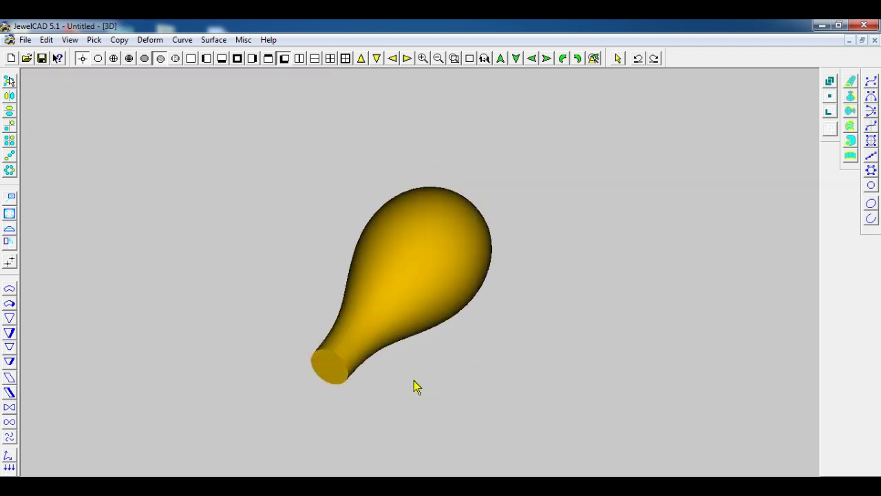
{"action": "mouse_move", "coordinate": [413, 386]}
{"action": "left_mouse_down"}
{"action": "mouse_move", "coordinate": [599, 234]}
{"action": "mouse_move", "coordinate": [432, 255]}
{"action": "mouse_move", "coordinate": [445, 259]}
{"action": "mouse_move", "coordinate": [482, 181]}
{"action": "left_mouse_up"}
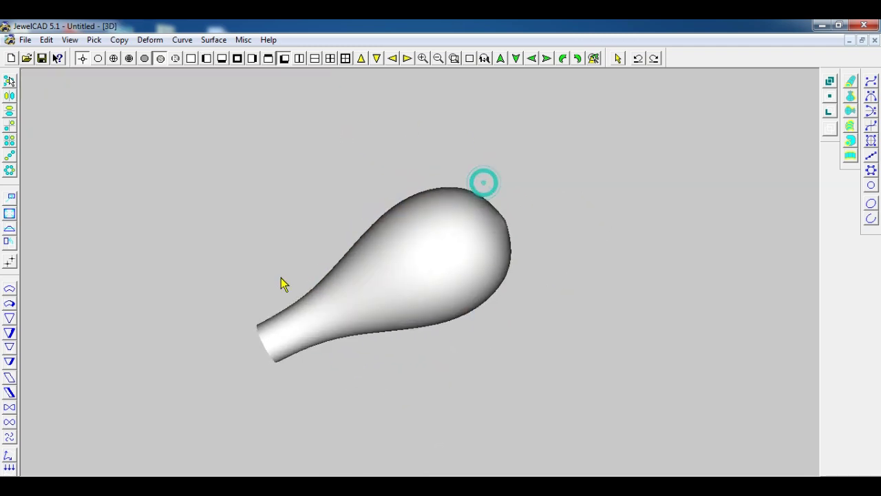
{"action": "left_click_drag", "start_coordinate": [543, 251], "coordinate": [379, 158]}
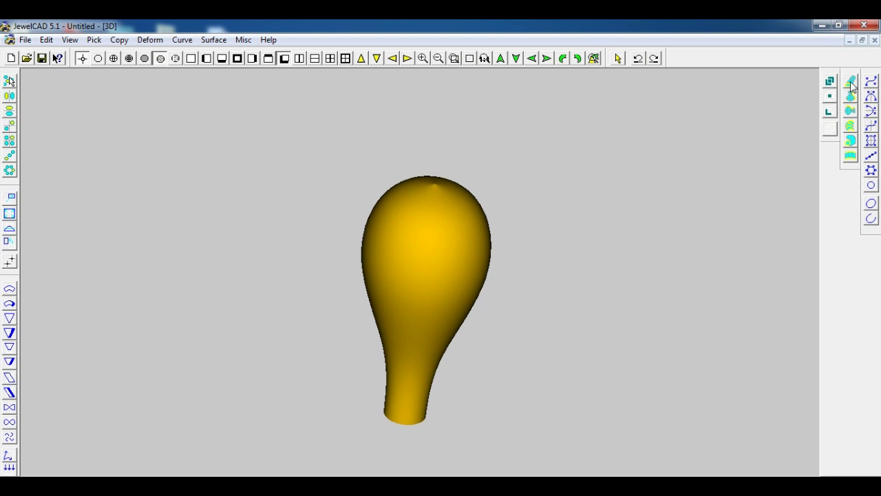
{"action": "left_click", "coordinate": [852, 142]}
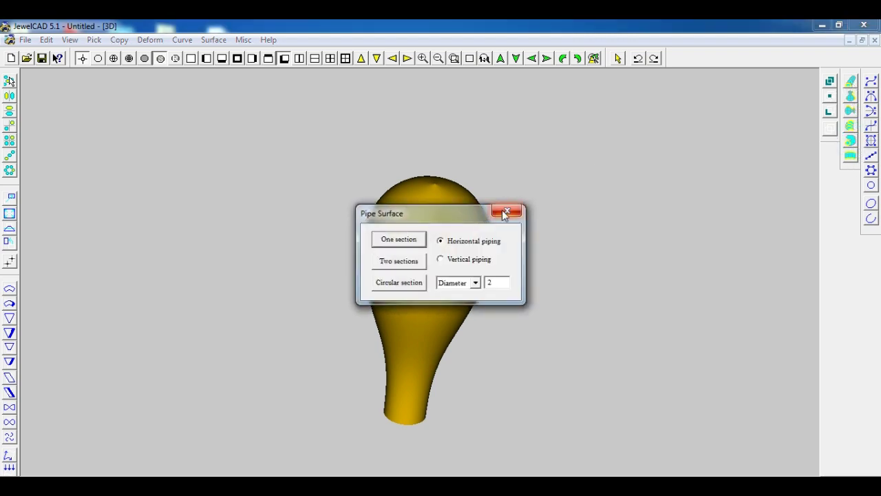
{"action": "left_click", "coordinate": [505, 213]}
{"action": "left_click", "coordinate": [851, 156]}
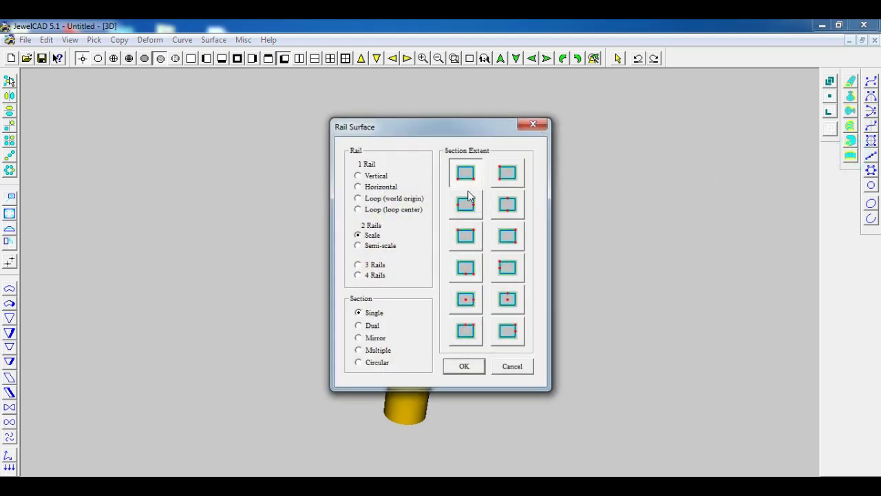
{"action": "left_click", "coordinate": [532, 124]}
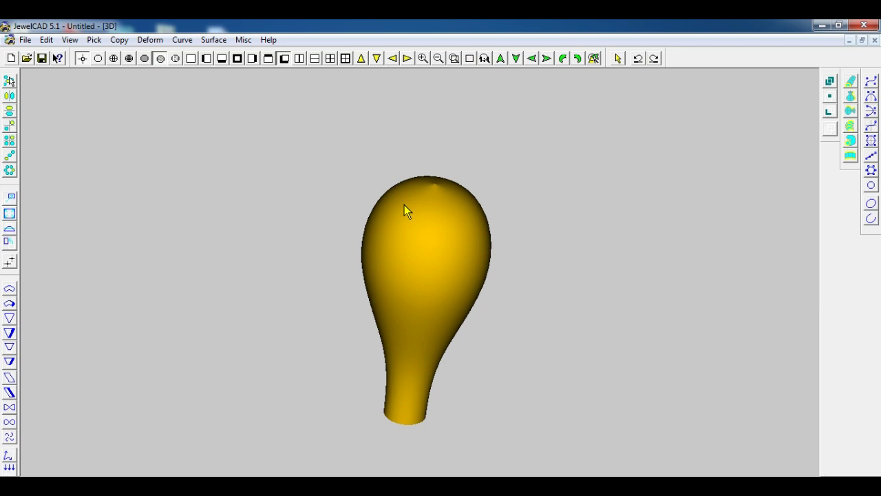
Step: Inspect the bulb in top, front and right views, then open the Database with Ctrl+D
{"action": "key", "text": "F1"}
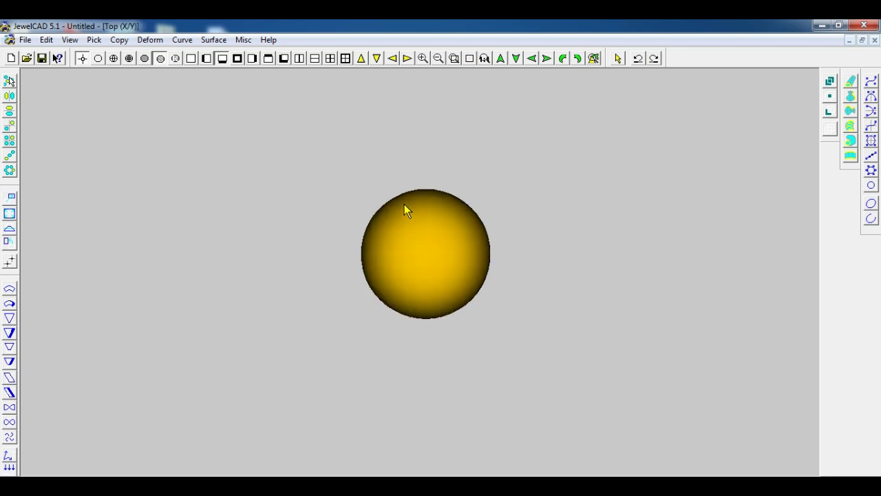
{"action": "key", "text": "F2"}
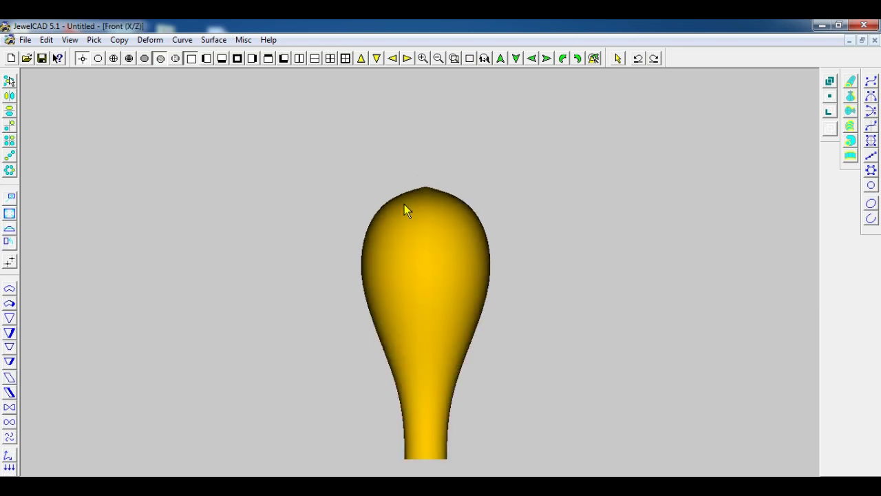
{"action": "key", "text": "Page_Down"}
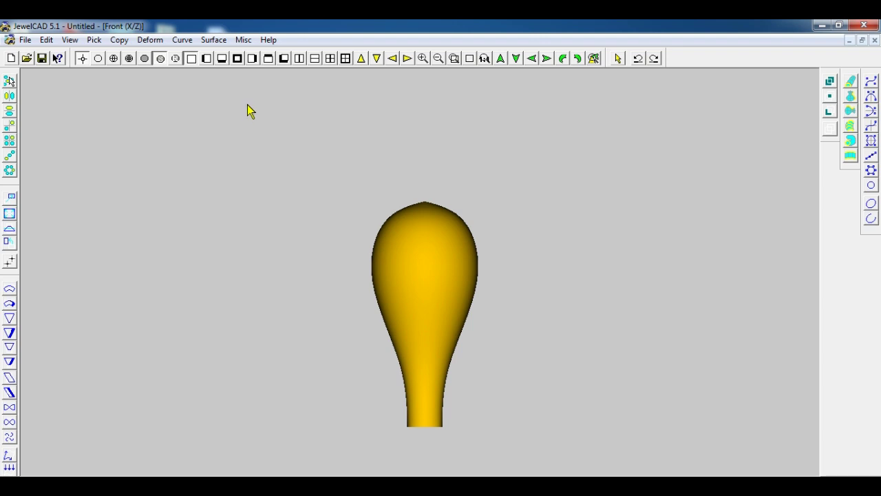
{"action": "key", "text": "F3"}
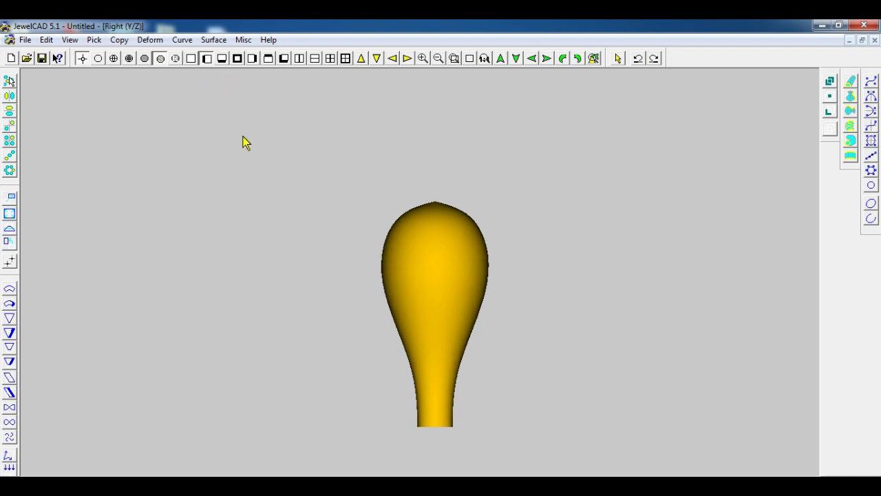
{"action": "key", "text": "F1"}
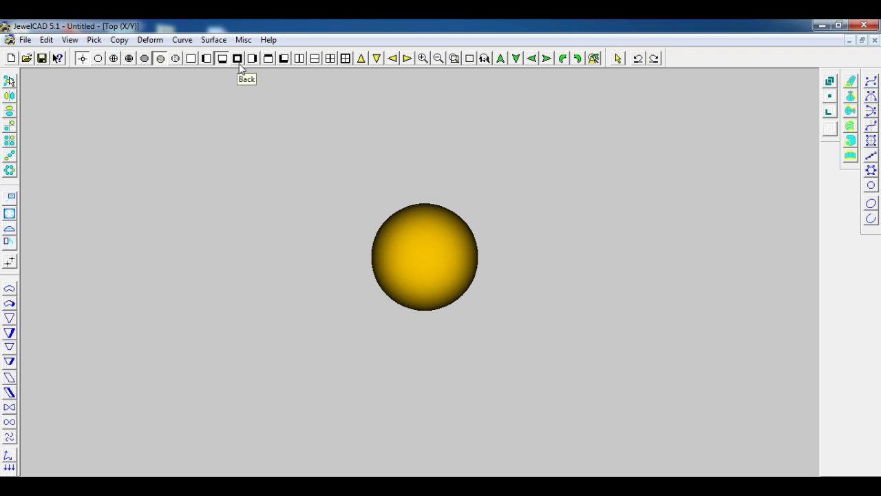
{"action": "key", "text": "ctrl+d"}
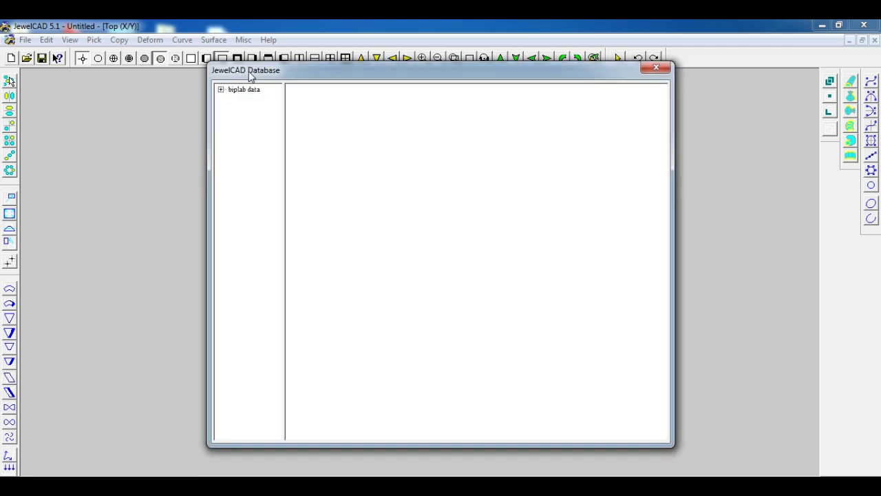
Step: Close the Database window, then browse and dismiss the File > Configuration > Hotkeys list
{"action": "left_click", "coordinate": [663, 69]}
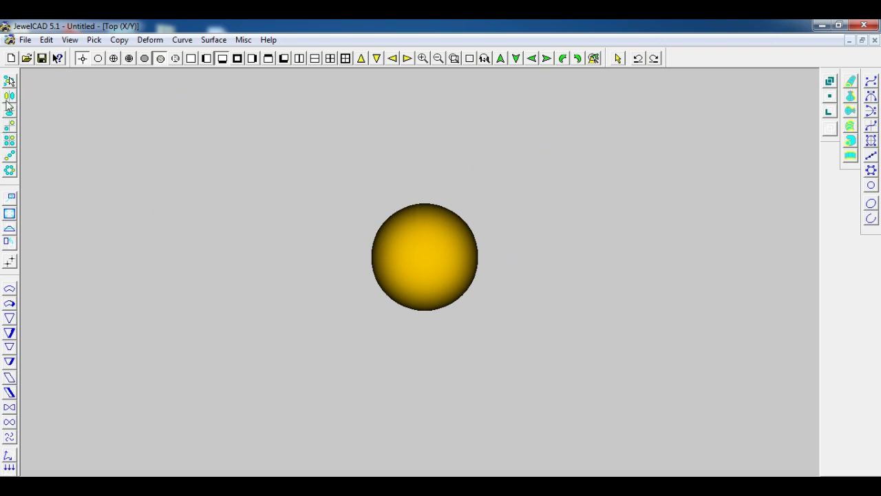
{"action": "left_click", "coordinate": [25, 40]}
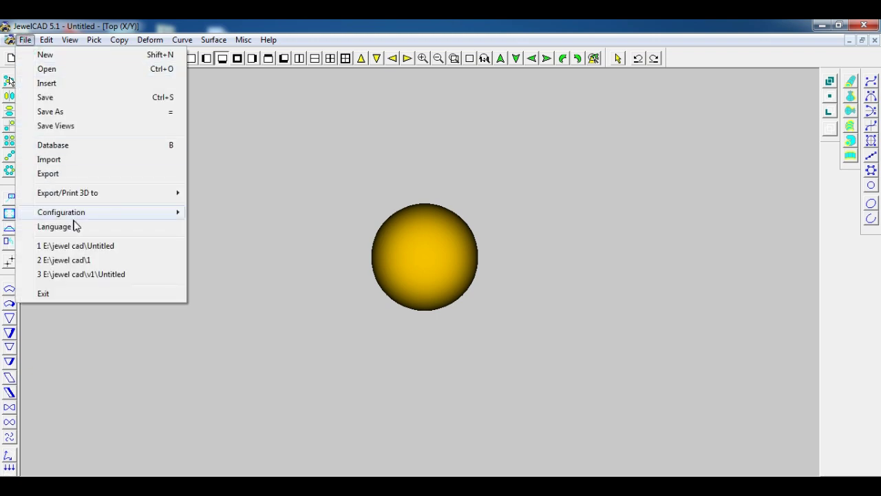
{"action": "mouse_move", "coordinate": [62, 212]}
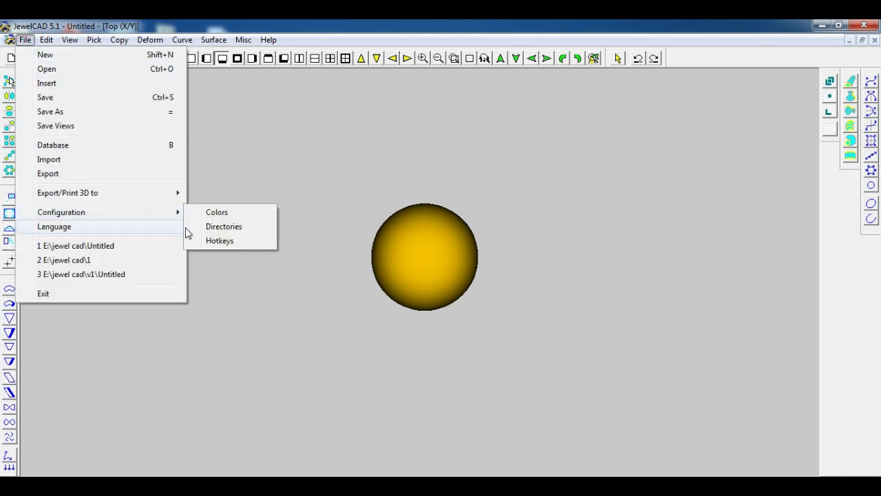
{"action": "left_click", "coordinate": [220, 241]}
{"action": "scroll", "coordinate": [431, 268], "scroll_direction": "down", "scroll_amount": 1}
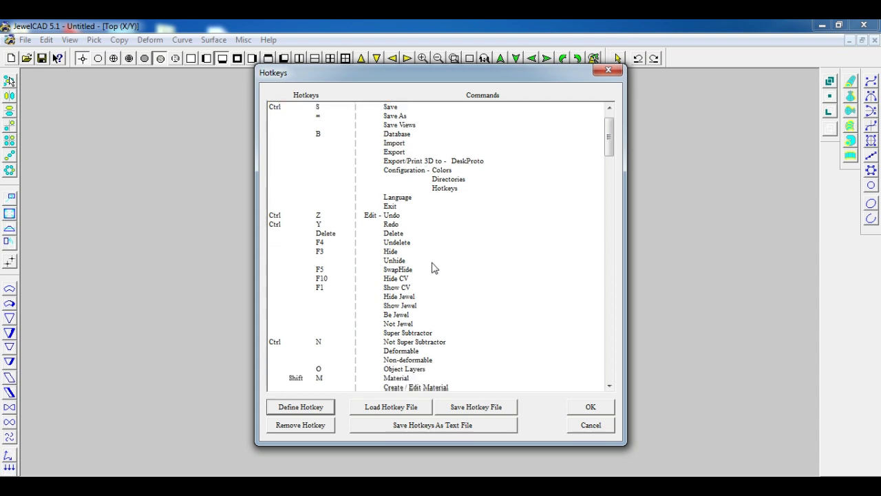
{"action": "scroll", "coordinate": [433, 282], "scroll_direction": "down", "scroll_amount": 5}
{"action": "scroll", "coordinate": [436, 292], "scroll_direction": "down", "scroll_amount": 3}
{"action": "scroll", "coordinate": [444, 353], "scroll_direction": "down", "scroll_amount": 3}
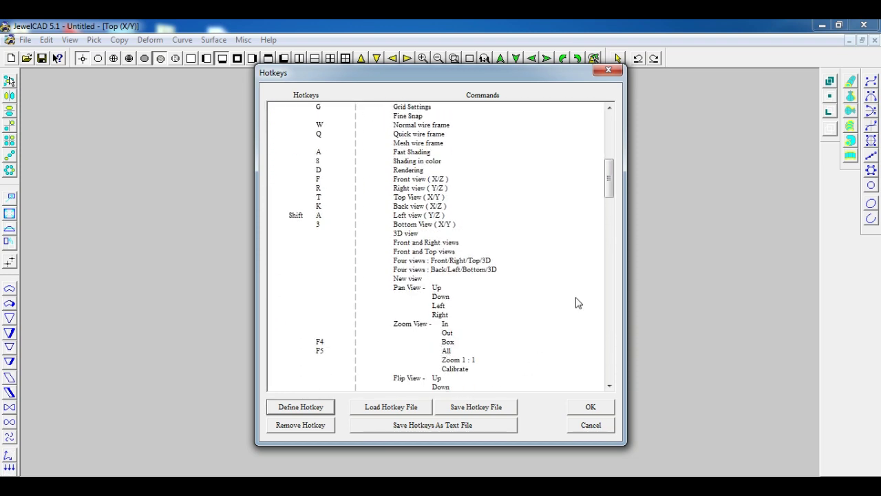
{"action": "left_click", "coordinate": [609, 70]}
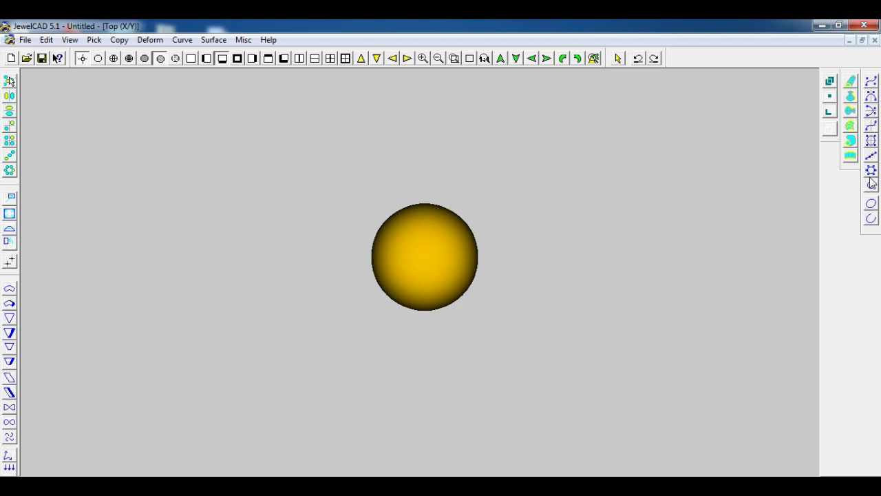
Step: Cycle the bulb through the dense, simple, outline and full wireframe display modes
{"action": "left_click", "coordinate": [542, 201]}
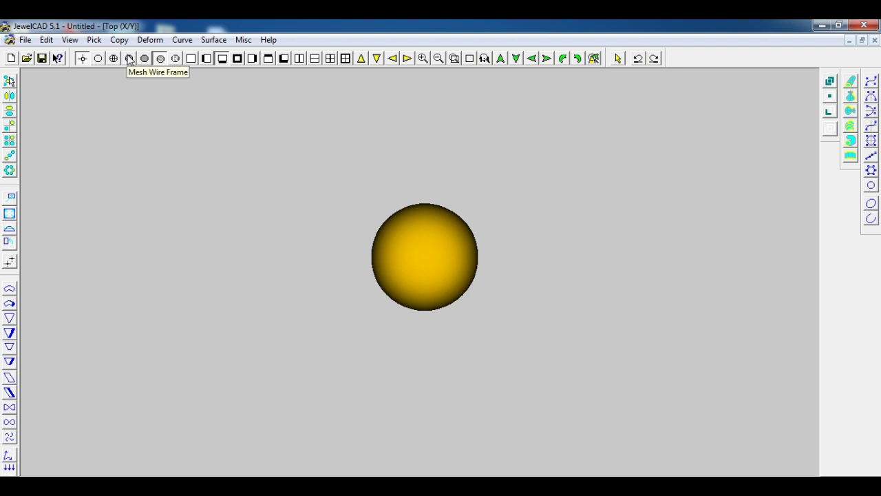
{"action": "left_click", "coordinate": [130, 61]}
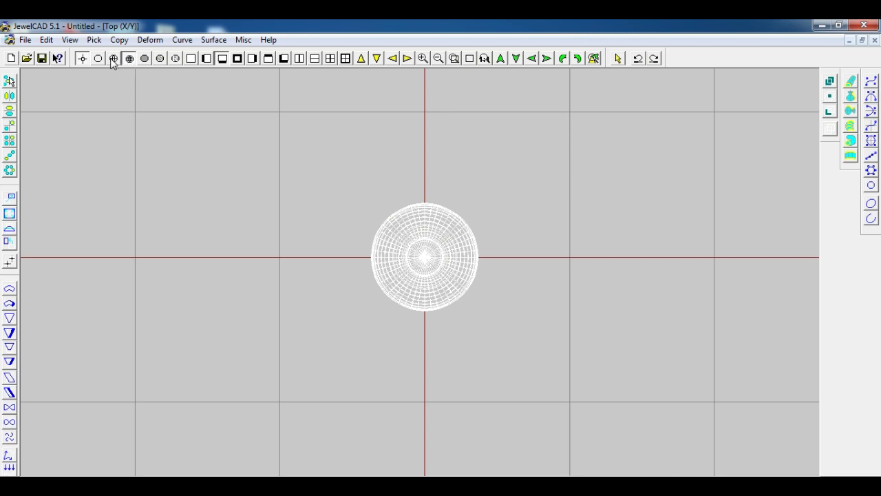
{"action": "left_click", "coordinate": [113, 58]}
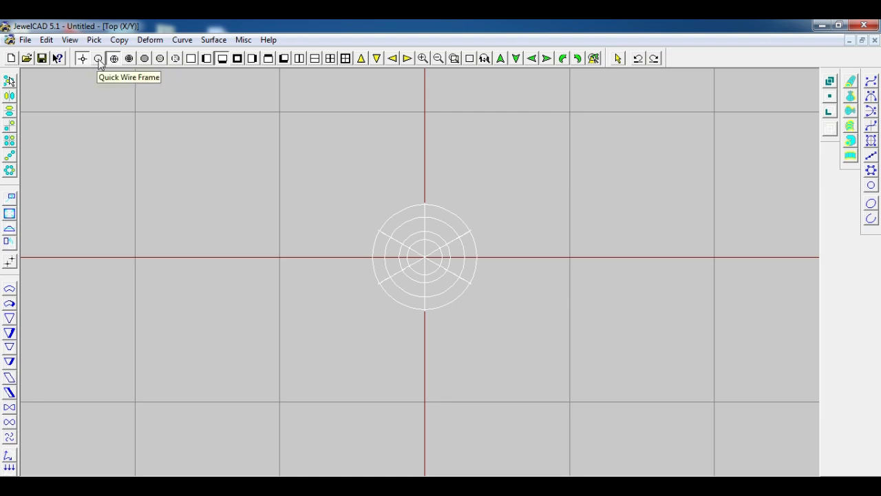
{"action": "left_click", "coordinate": [98, 58]}
{"action": "left_click", "coordinate": [115, 59]}
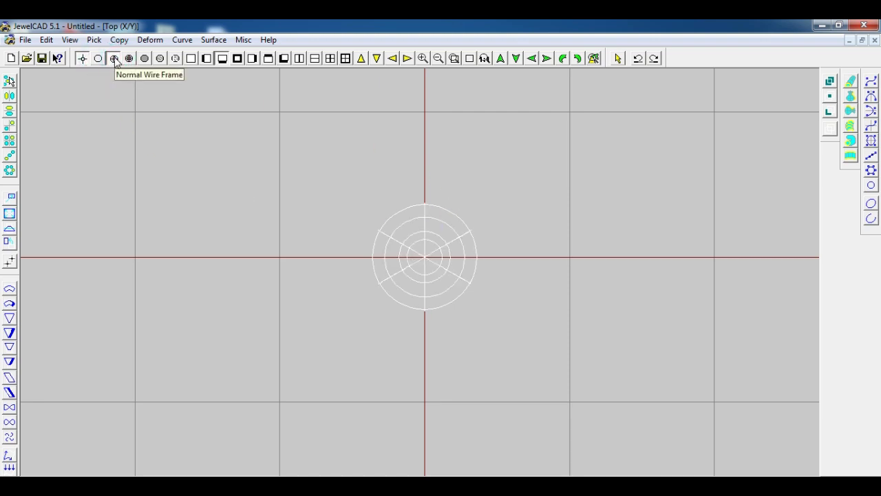
Step: Preview the sphere in reflective gold and flat colour, then return to grey fast shading
{"action": "left_click", "coordinate": [176, 58]}
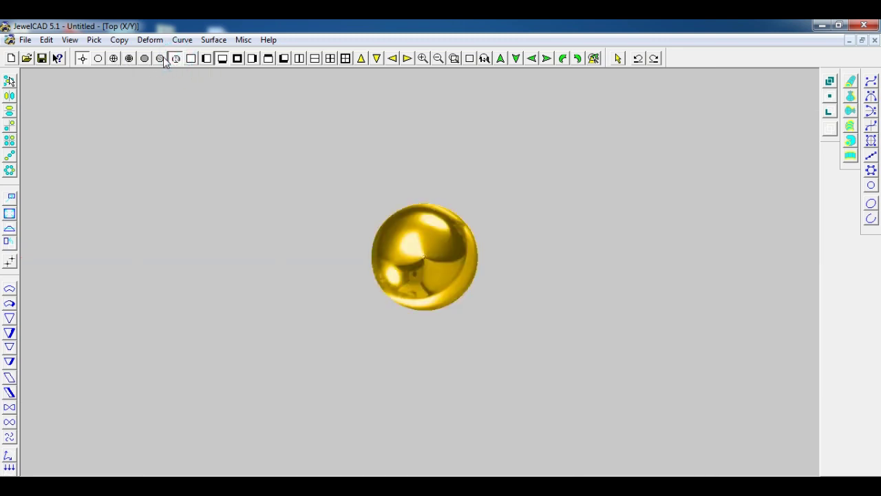
{"action": "left_click", "coordinate": [160, 59]}
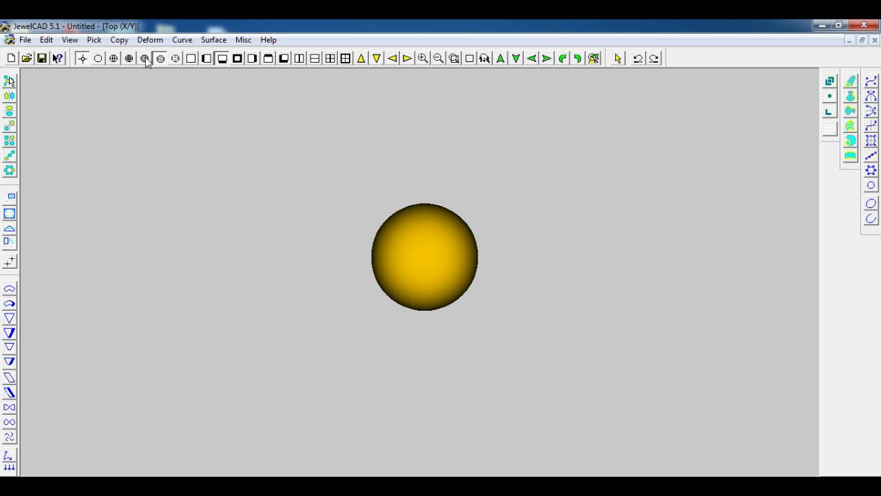
{"action": "left_click", "coordinate": [146, 58]}
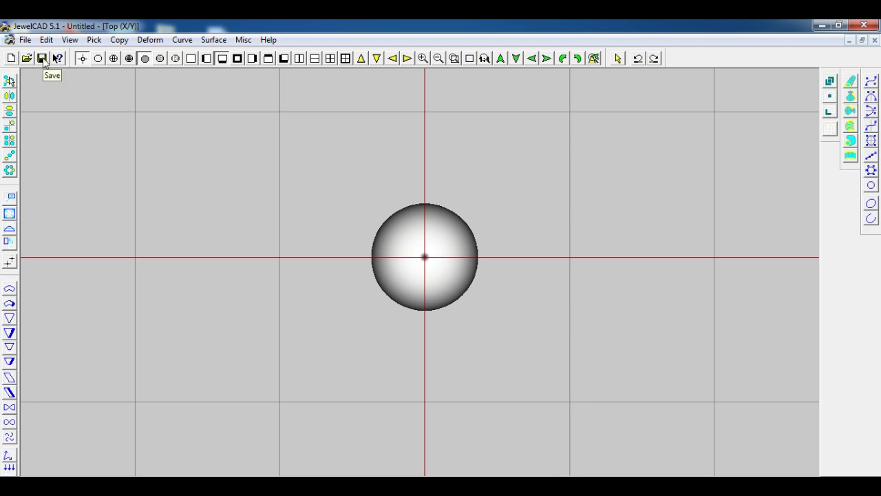
Step: In the Save dialog, browse to the yutube video folder on drive E
{"action": "left_click", "coordinate": [42, 59]}
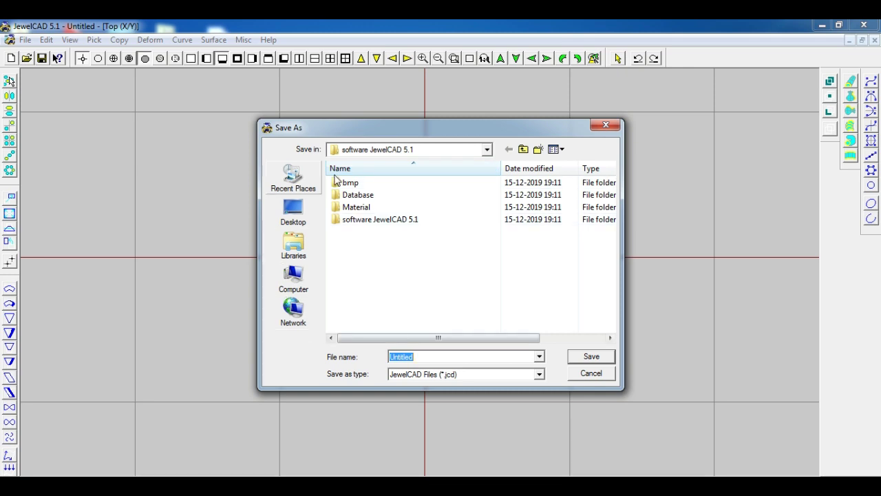
{"action": "left_click", "coordinate": [293, 275]}
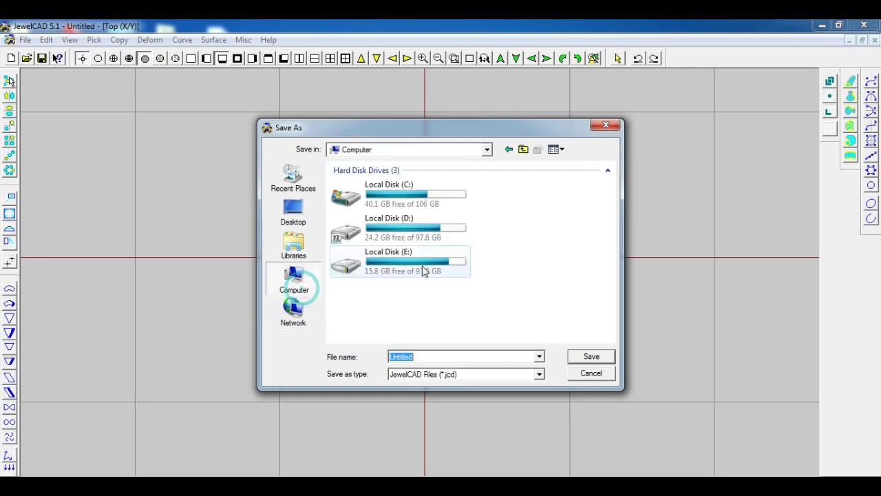
{"action": "double_click", "coordinate": [427, 237]}
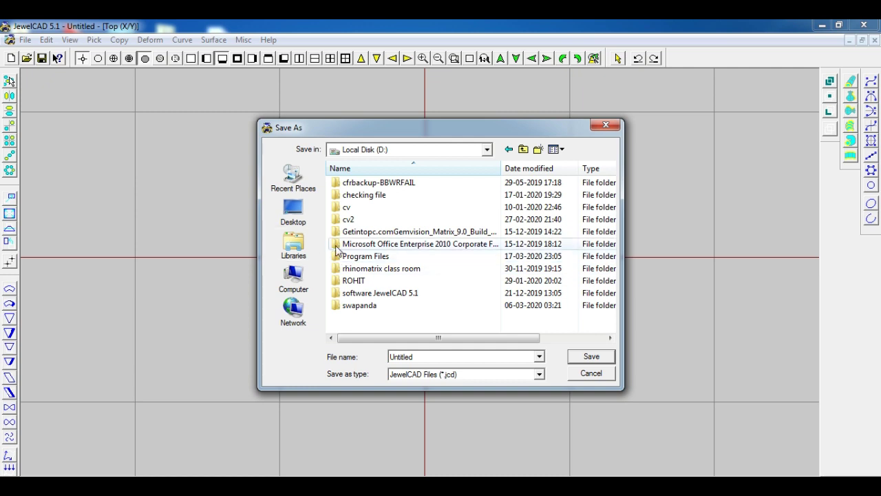
{"action": "left_click", "coordinate": [295, 283]}
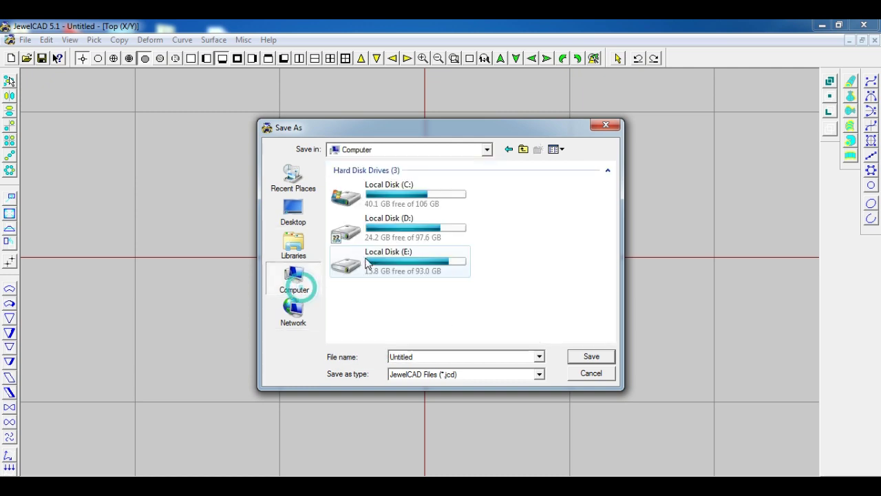
{"action": "double_click", "coordinate": [399, 261]}
{"action": "scroll", "coordinate": [406, 275], "scroll_direction": "down", "scroll_amount": 4}
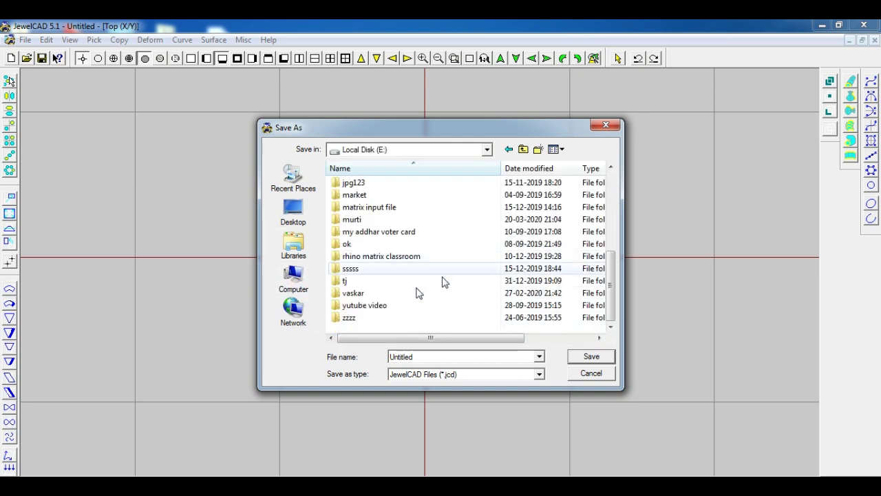
{"action": "double_click", "coordinate": [378, 306]}
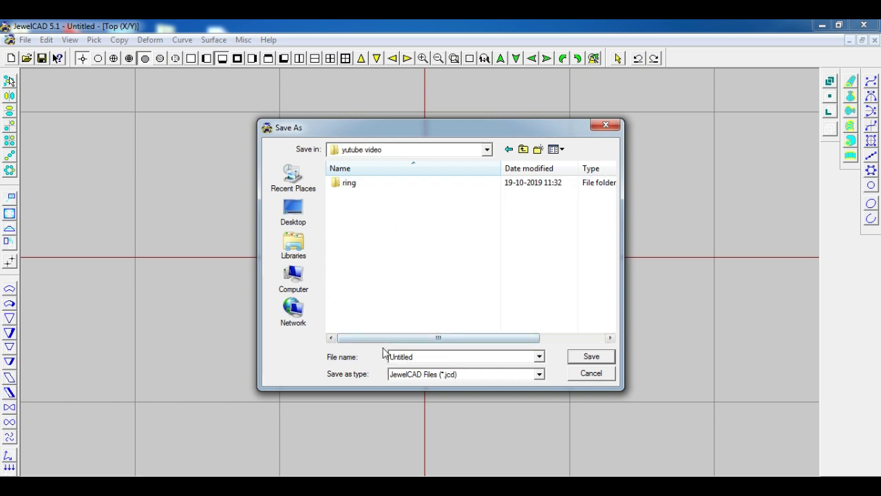
Step: Create a new folder 'j cad' there, open it, and save the model as '1'
{"action": "left_click", "coordinate": [537, 149]}
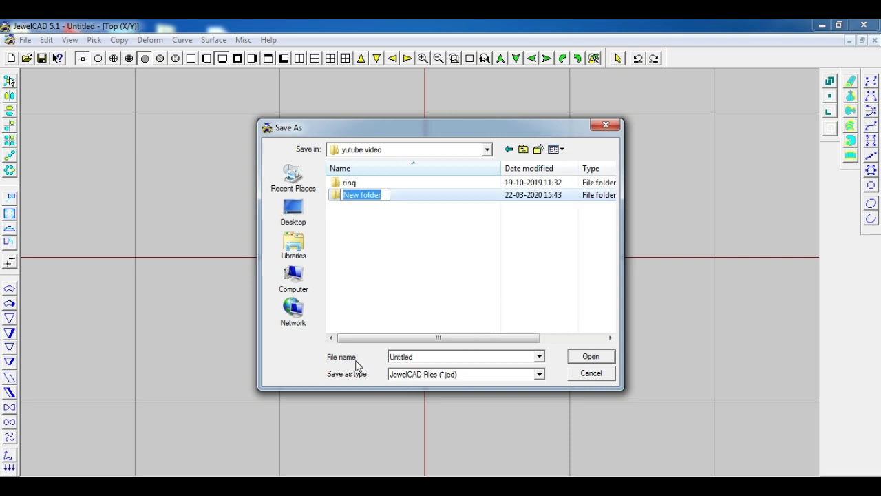
{"action": "type", "text": "j cad"}
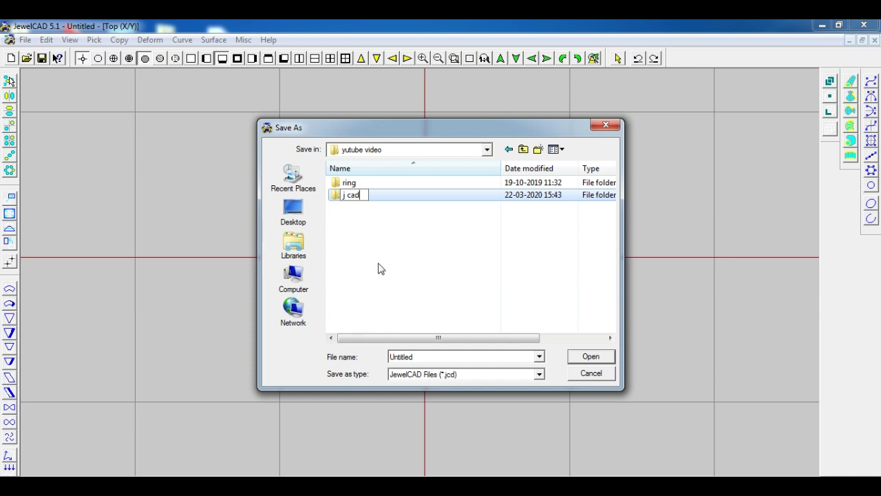
{"action": "left_click", "coordinate": [380, 269]}
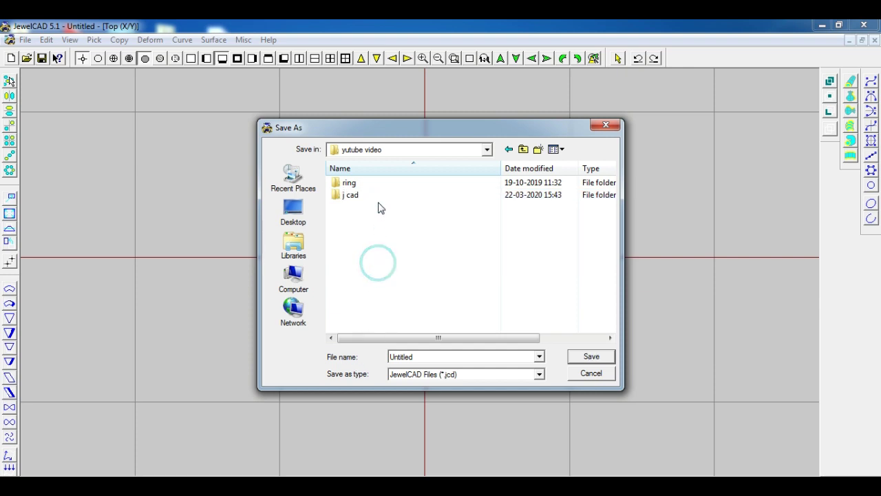
{"action": "double_click", "coordinate": [379, 196]}
{"action": "double_click", "coordinate": [406, 356]}
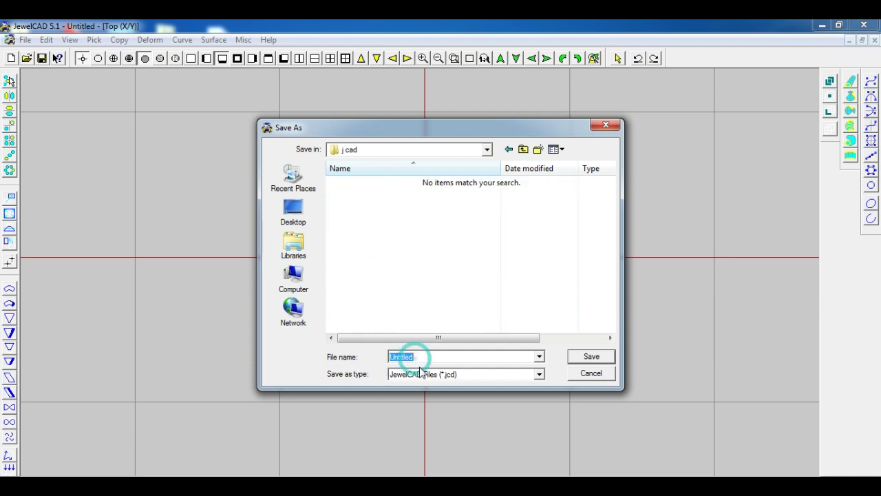
{"action": "type", "text": "1"}
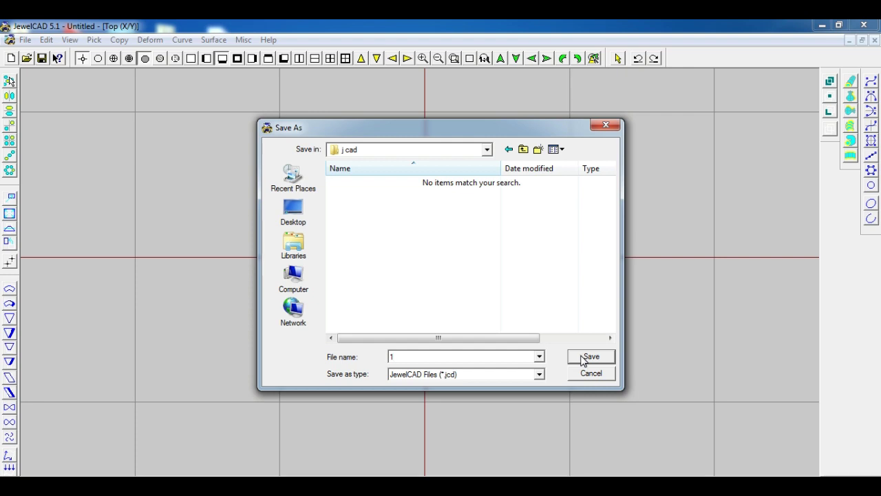
{"action": "left_click", "coordinate": [582, 360]}
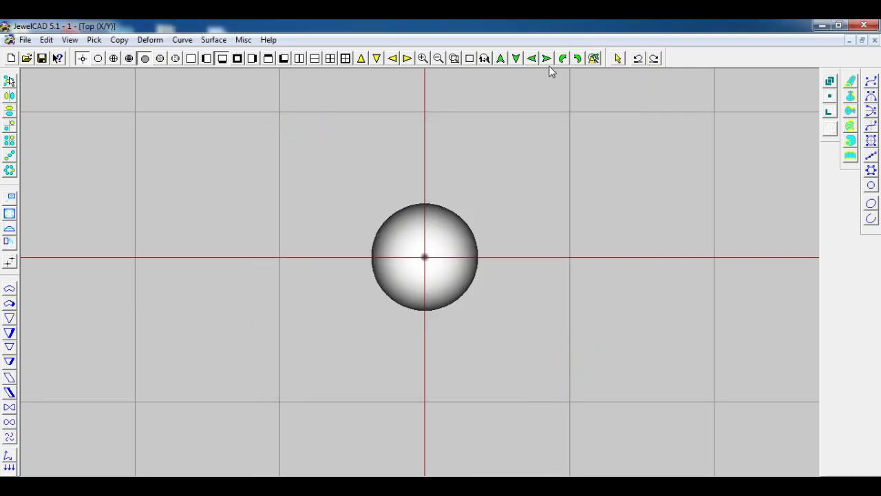
Step: Switch to the 3D view and display the model as a wireframe
{"action": "left_click", "coordinate": [447, 226]}
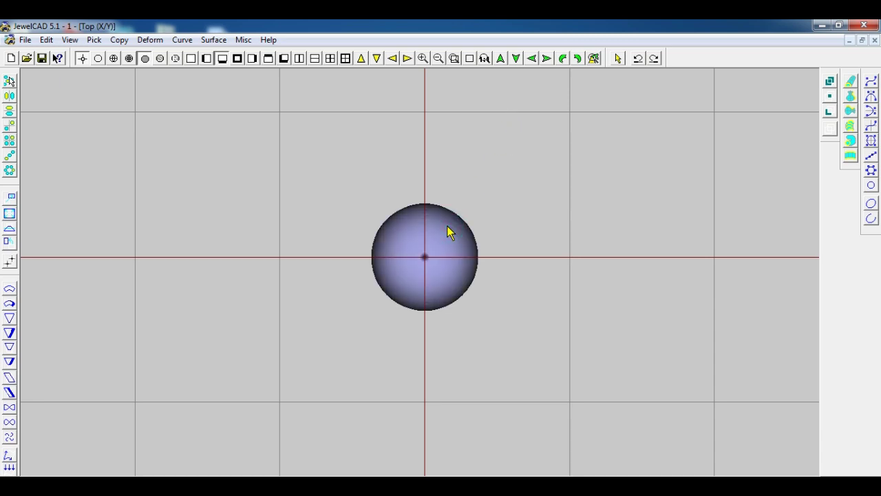
{"action": "left_click", "coordinate": [448, 227]}
{"action": "left_click", "coordinate": [500, 58]}
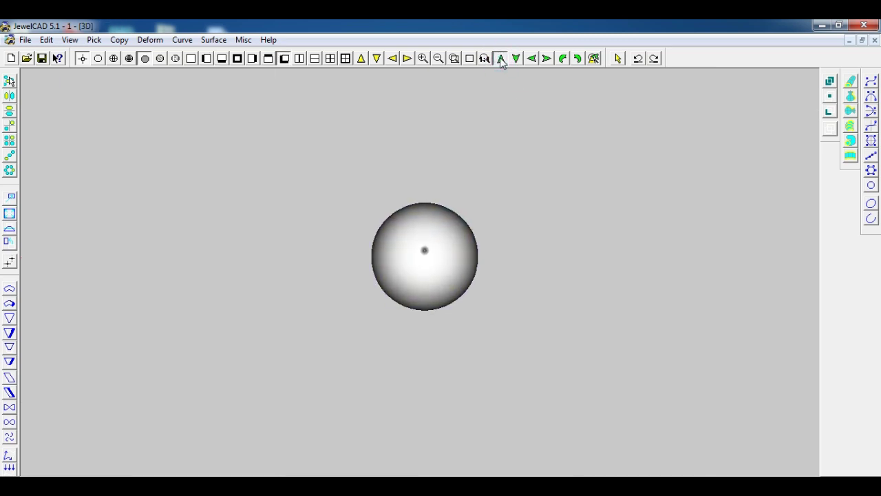
{"action": "left_click", "coordinate": [501, 59]}
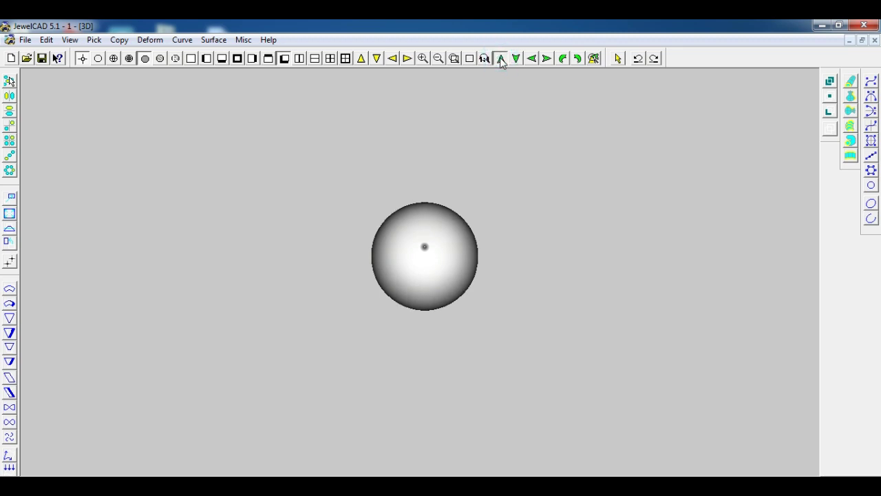
{"action": "left_click", "coordinate": [114, 59]}
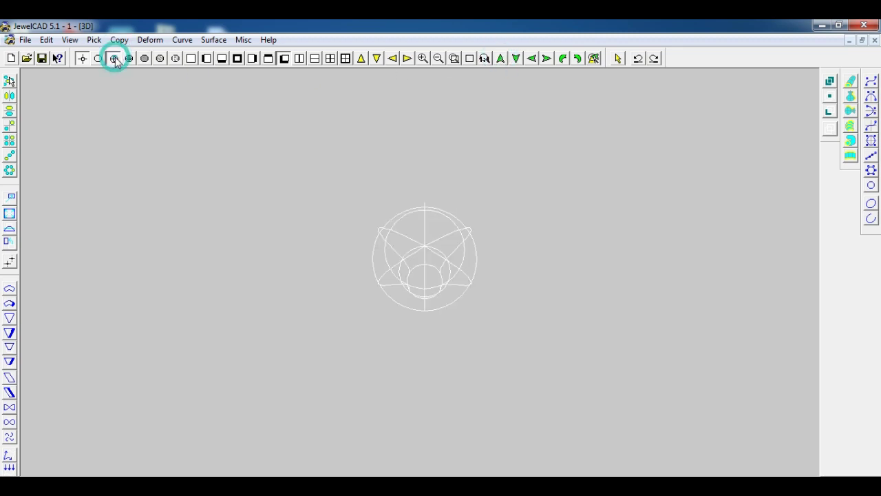
Step: Tilt the view upward five steps and orbit to look down on the wireframe bulb
{"action": "left_click", "coordinate": [501, 60]}
{"action": "left_click", "coordinate": [502, 59]}
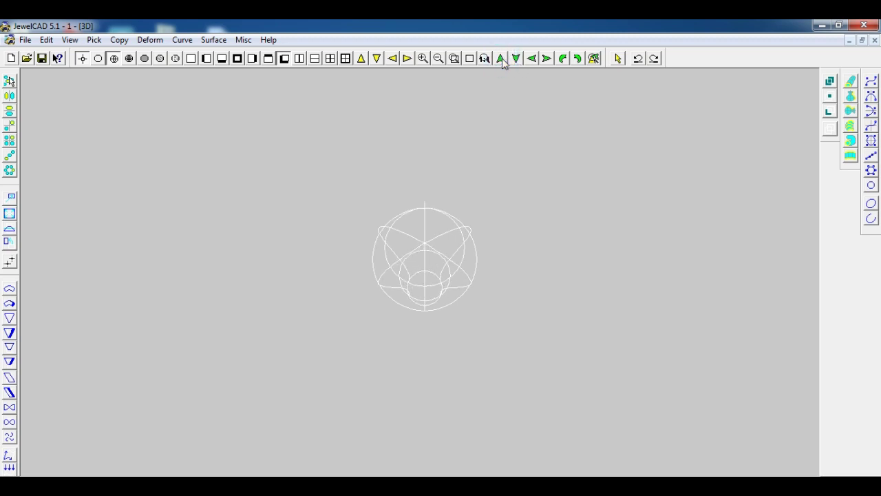
{"action": "left_click", "coordinate": [499, 60]}
{"action": "left_click", "coordinate": [499, 60]}
{"action": "left_click", "coordinate": [500, 60]}
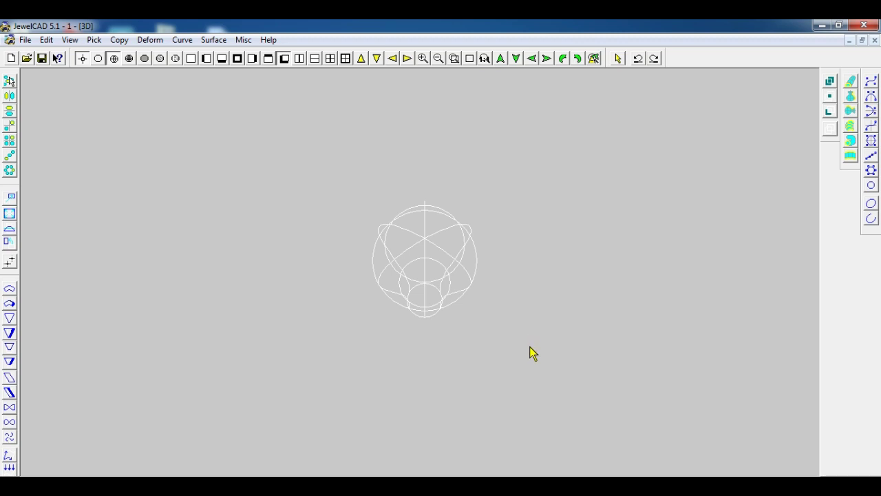
{"action": "left_click", "coordinate": [528, 340]}
{"action": "mouse_move", "coordinate": [526, 317]}
{"action": "right_mouse_down"}
{"action": "mouse_move", "coordinate": [527, 199]}
{"action": "mouse_move", "coordinate": [522, 373]}
{"action": "mouse_move", "coordinate": [527, 173]}
{"action": "mouse_move", "coordinate": [485, 236]}
{"action": "mouse_move", "coordinate": [489, 84]}
{"action": "right_mouse_up"}
Step: Rotate the view down three steps, left six steps, then spin it both ways
{"action": "left_click", "coordinate": [517, 59]}
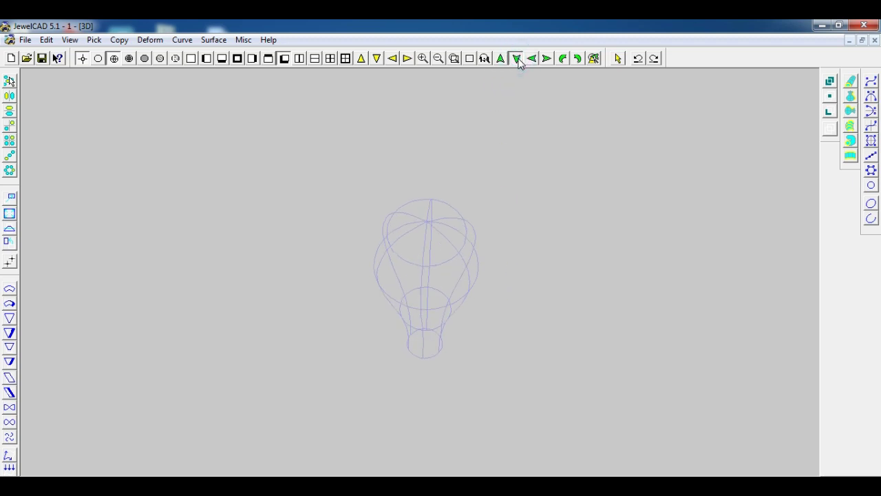
{"action": "left_click", "coordinate": [517, 59]}
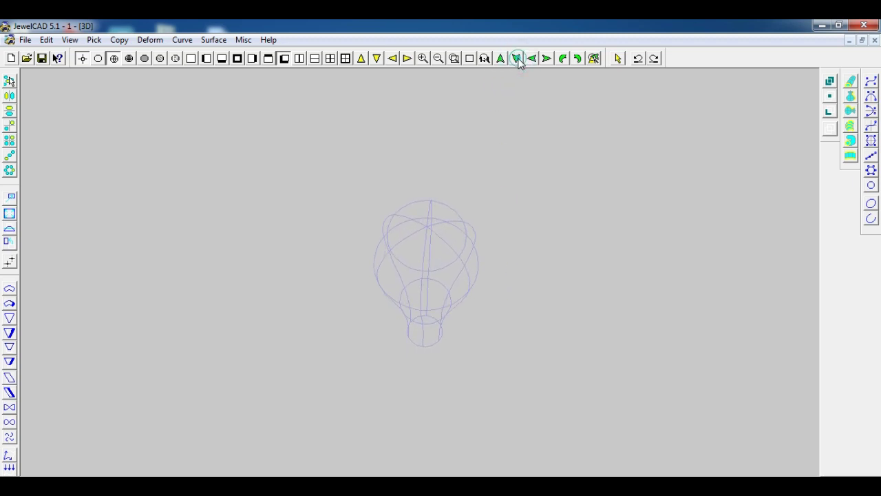
{"action": "left_click", "coordinate": [518, 59]}
{"action": "left_click", "coordinate": [531, 59]}
{"action": "left_click", "coordinate": [531, 59]}
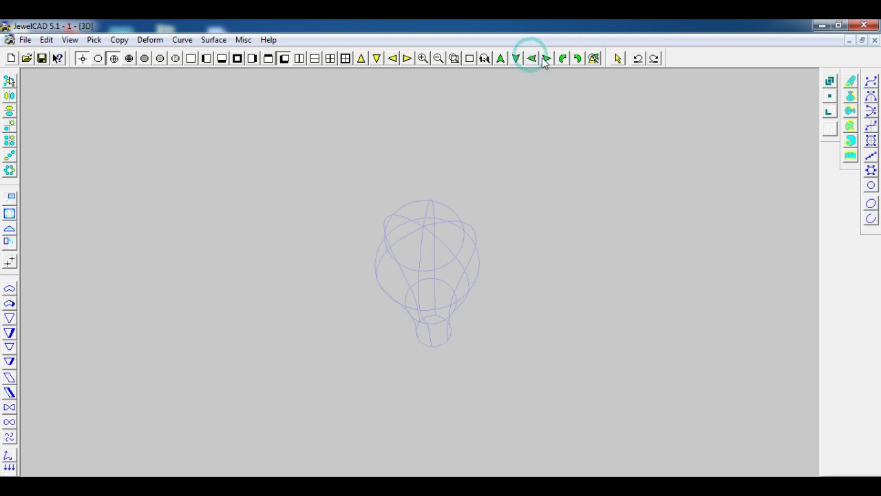
{"action": "left_click", "coordinate": [533, 60]}
{"action": "left_click", "coordinate": [534, 62]}
{"action": "left_click", "coordinate": [534, 61]}
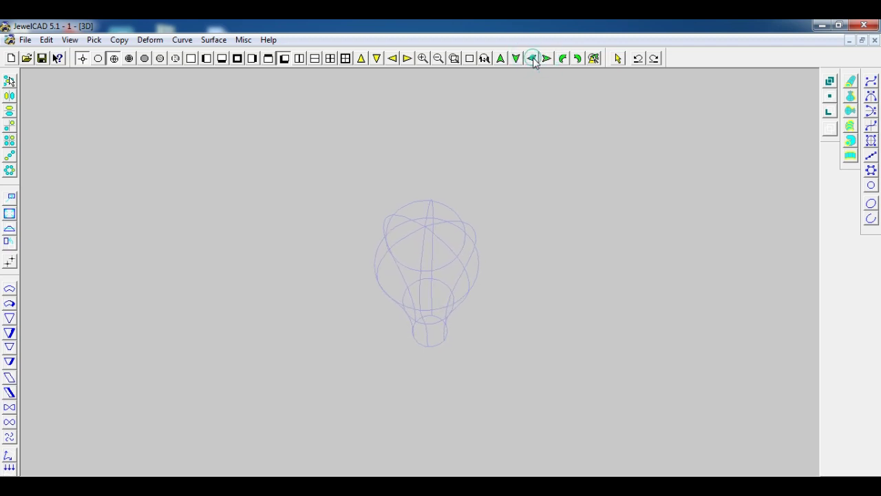
{"action": "left_click", "coordinate": [533, 61]}
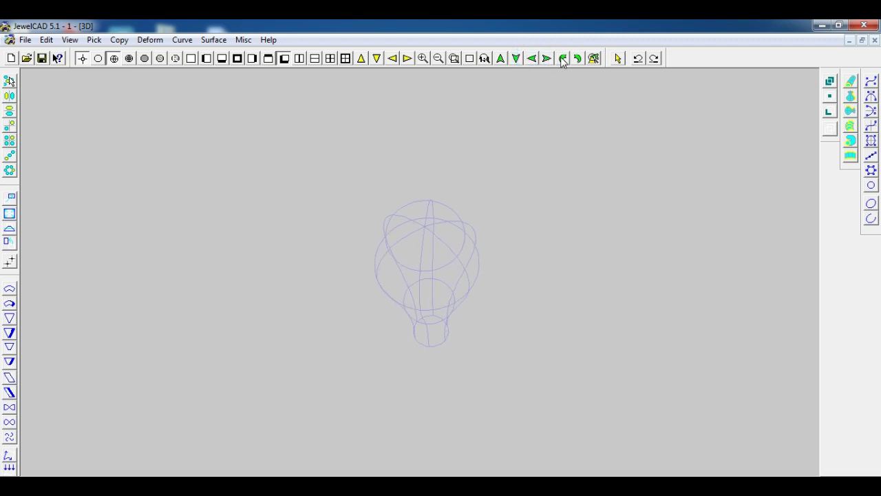
{"action": "left_click", "coordinate": [563, 60]}
{"action": "left_click", "coordinate": [562, 61]}
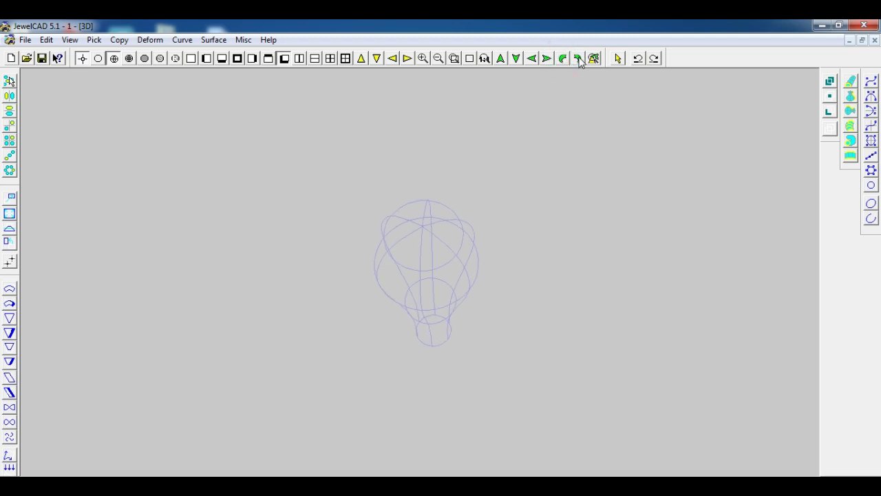
{"action": "left_click", "coordinate": [578, 59]}
{"action": "left_click", "coordinate": [578, 59]}
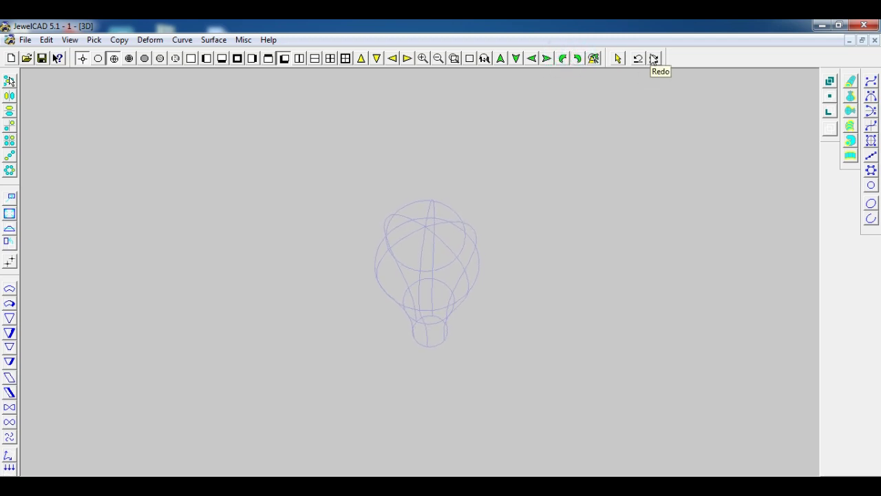
Step: Undo back to the earlier curve, redo to restore the bulb wireframe, and rotate the 3D view
{"action": "left_click", "coordinate": [654, 58]}
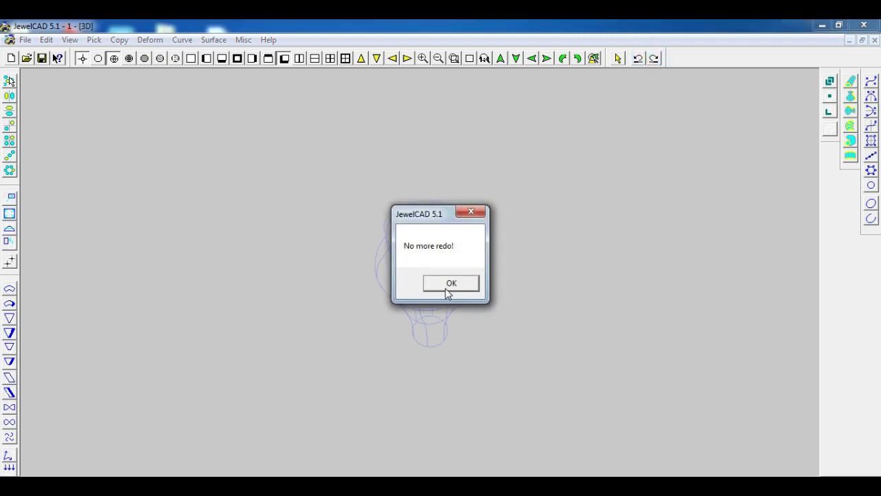
{"action": "left_click", "coordinate": [450, 282]}
{"action": "left_click", "coordinate": [638, 58]}
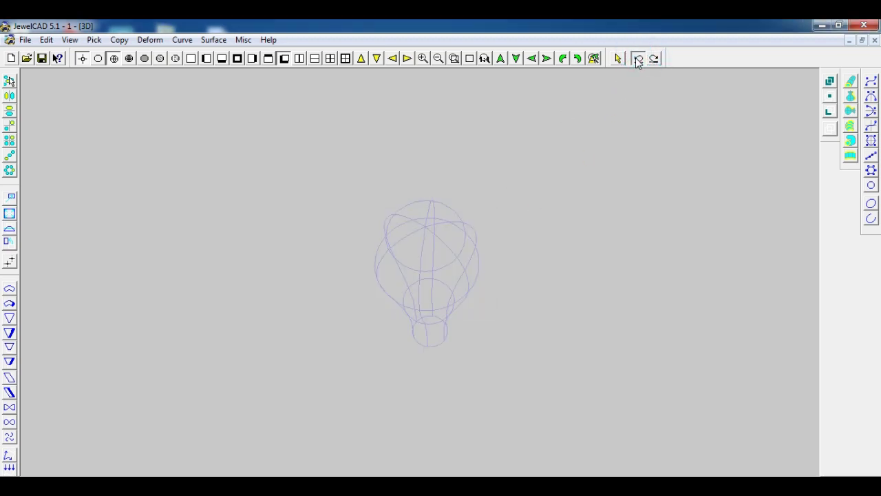
{"action": "left_click", "coordinate": [637, 59]}
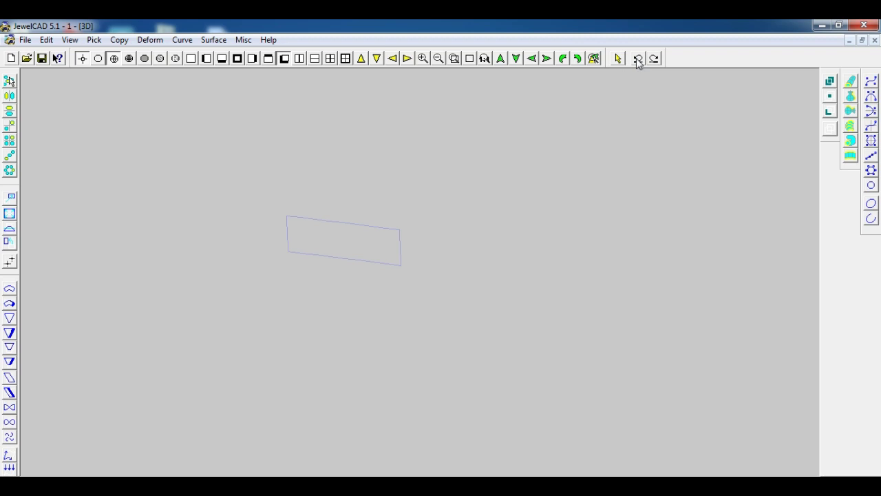
{"action": "left_click", "coordinate": [635, 61]}
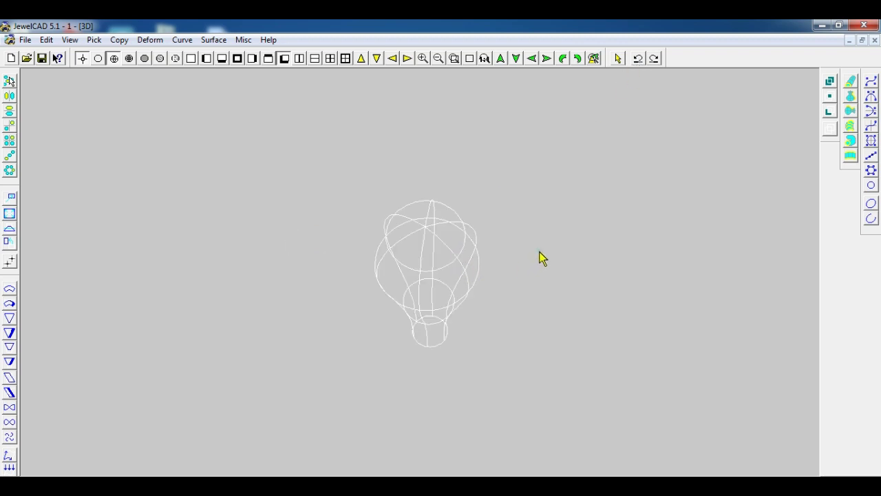
{"action": "left_click", "coordinate": [662, 246]}
{"action": "mouse_move", "coordinate": [540, 380]}
{"action": "right_mouse_down"}
{"action": "mouse_move", "coordinate": [550, 385]}
{"action": "mouse_move", "coordinate": [544, 232]}
{"action": "mouse_move", "coordinate": [497, 250]}
{"action": "right_mouse_up"}
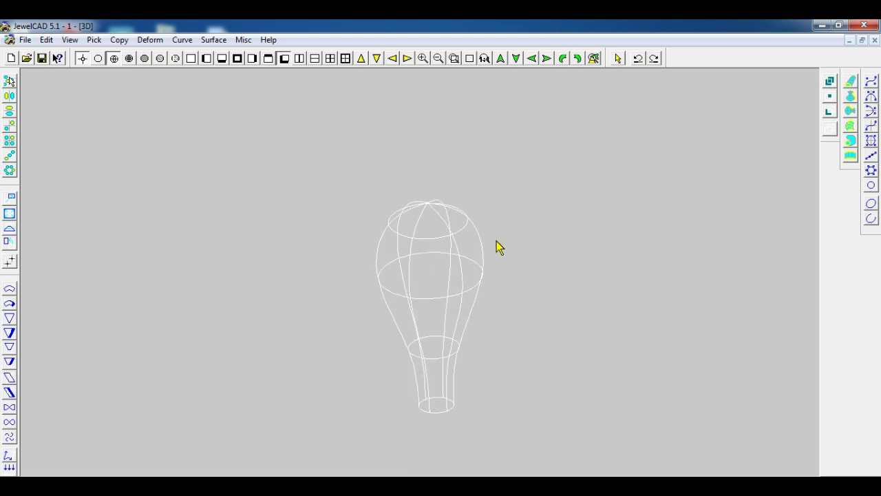
Step: Undo the revolve to leave only the profile curve, then switch to the Right view
{"action": "key", "text": "F1"}
{"action": "left_click", "coordinate": [521, 202]}
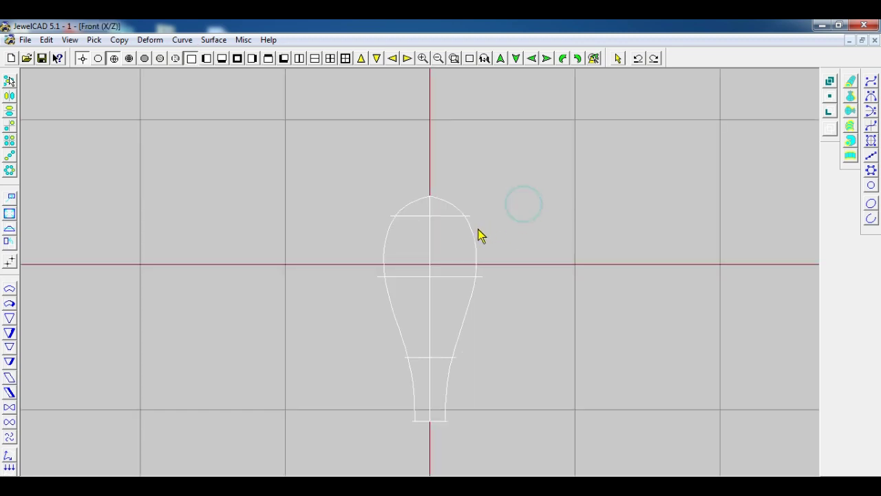
{"action": "key", "text": "F2"}
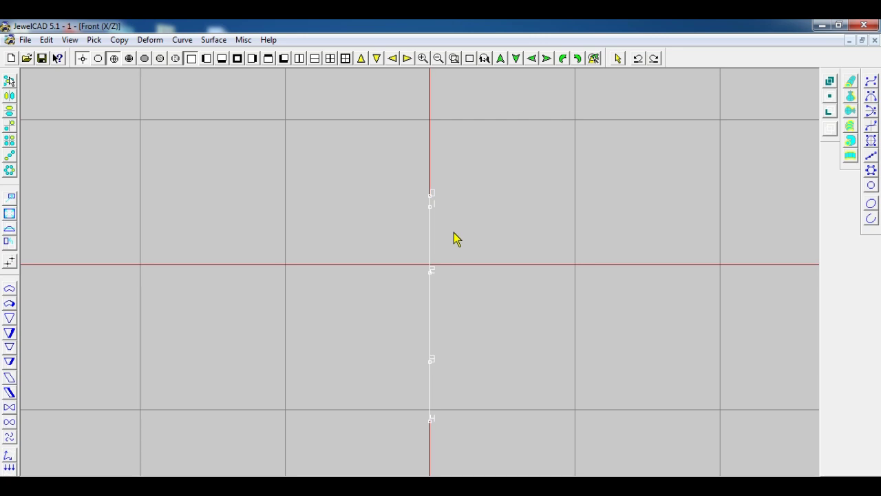
{"action": "key", "text": "F3"}
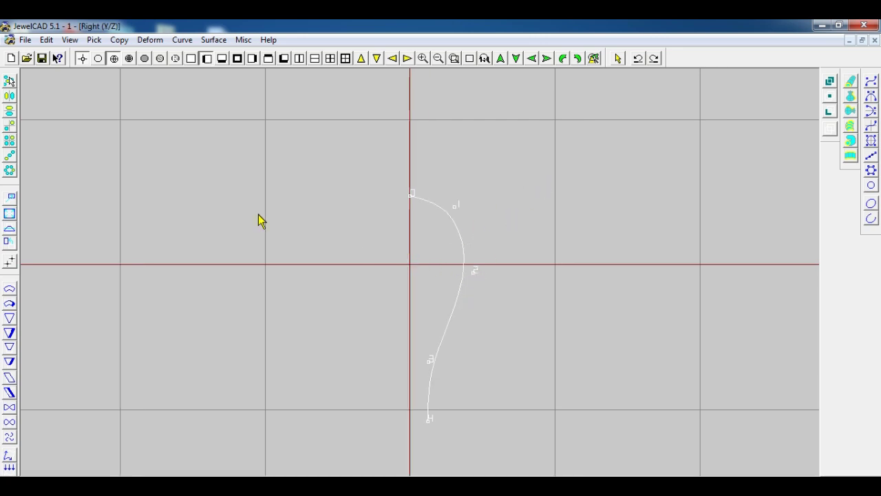
Step: Rotate the profile curve about a pivot so it lies horizontally from the centre line
{"action": "left_click", "coordinate": [9, 241]}
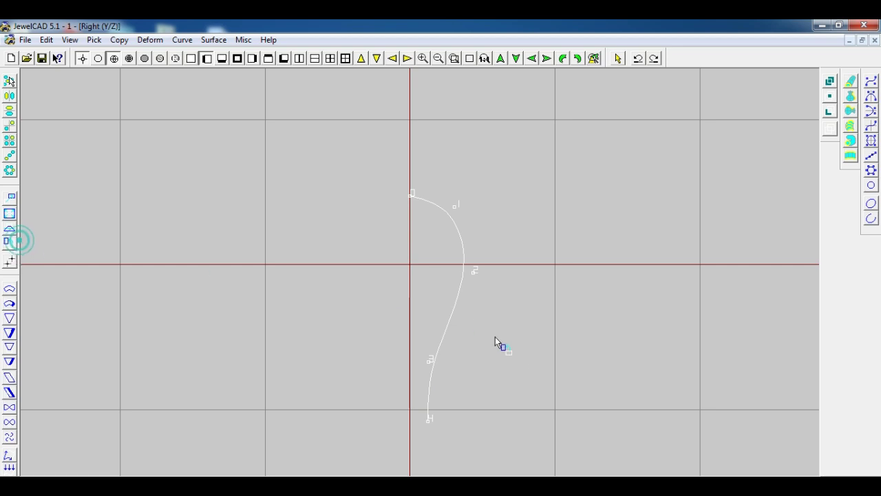
{"action": "left_click", "coordinate": [515, 361]}
{"action": "left_click", "coordinate": [525, 468]}
{"action": "mouse_move", "coordinate": [525, 468]}
{"action": "left_mouse_down"}
{"action": "mouse_move", "coordinate": [569, 149]}
{"action": "mouse_move", "coordinate": [580, 310]}
{"action": "left_mouse_up"}
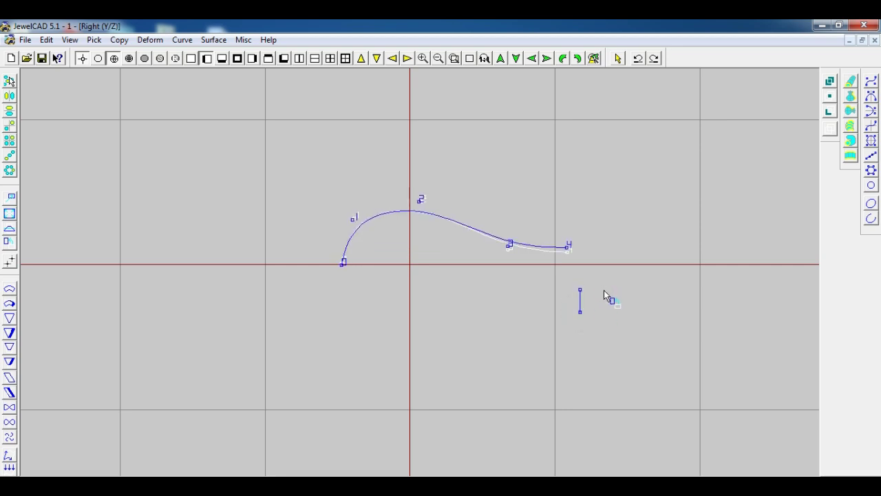
{"action": "right_click", "coordinate": [604, 294]}
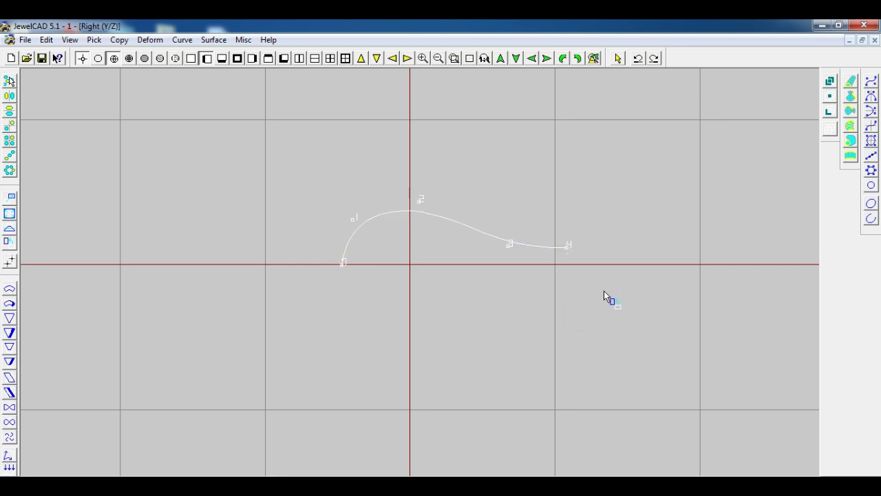
Step: Revolve the horizontal curve with 7 sections, full revolution; preview shaded, then return to wireframe
{"action": "left_click", "coordinate": [850, 112]}
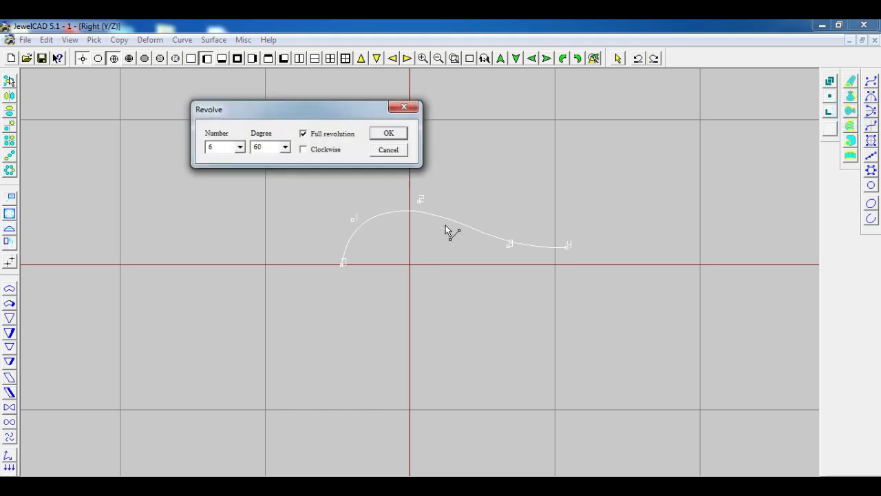
{"action": "left_click", "coordinate": [242, 148]}
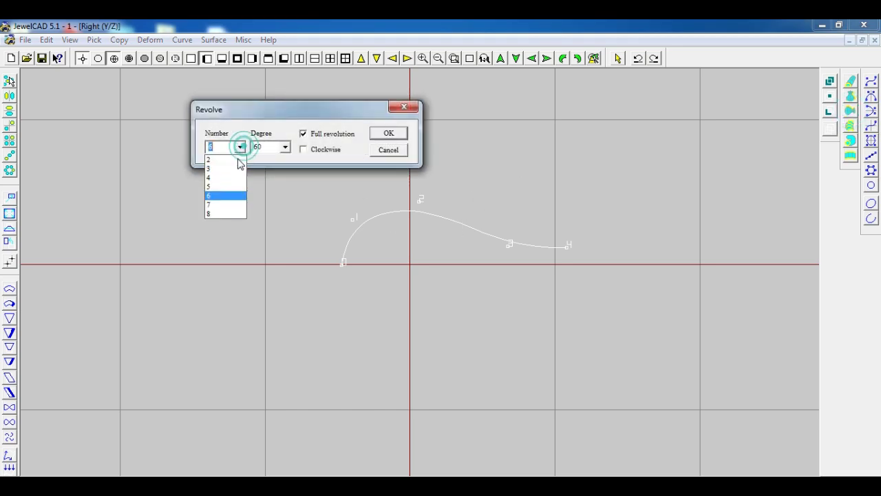
{"action": "left_click", "coordinate": [216, 203]}
{"action": "left_click", "coordinate": [389, 134]}
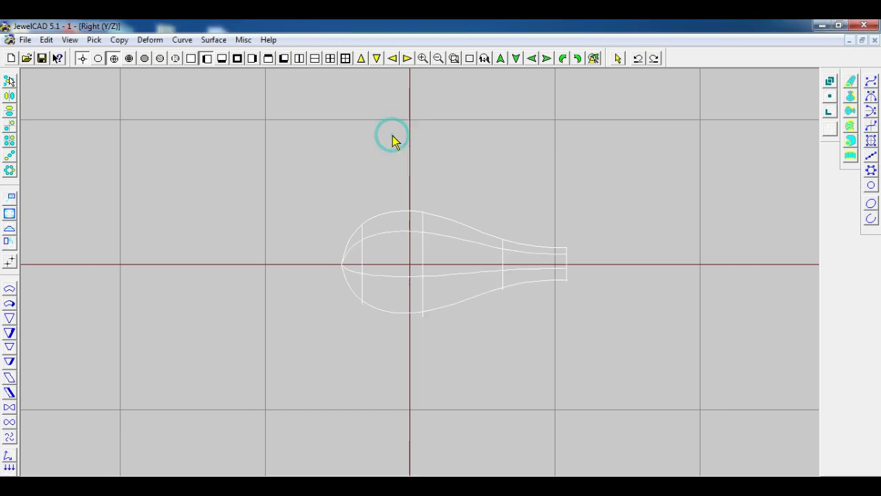
{"action": "left_click", "coordinate": [160, 58]}
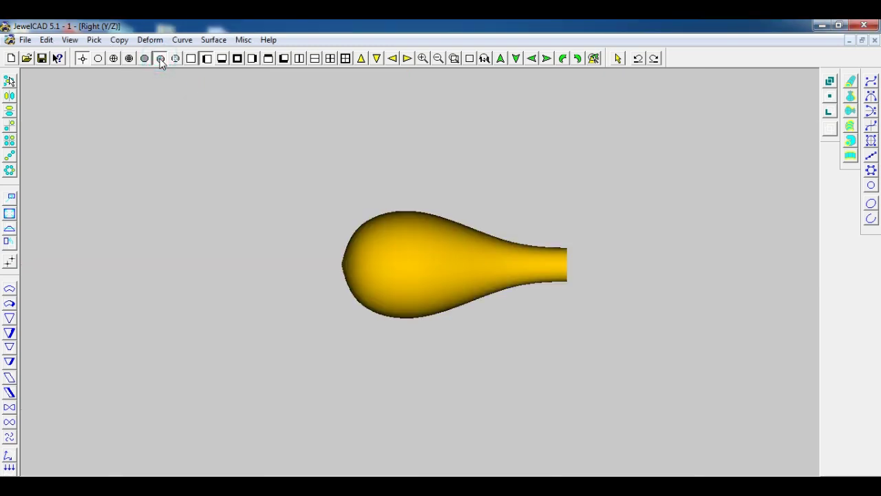
{"action": "left_click", "coordinate": [113, 59]}
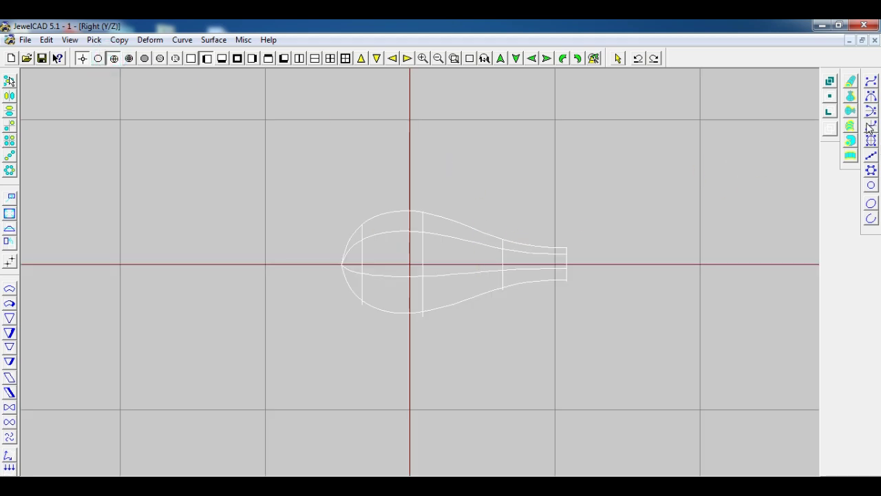
Step: Undo the revolve and draw a short hook-shaped curve at the upper right
{"action": "key", "text": "ctrl+z"}
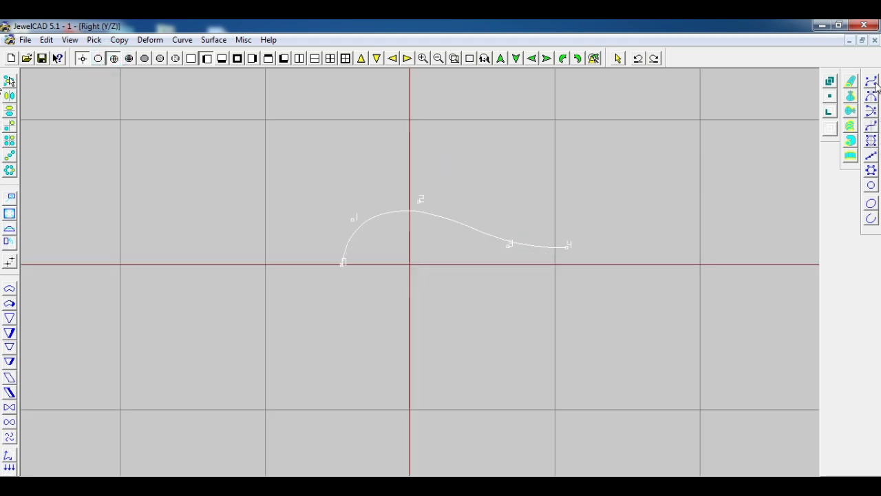
{"action": "left_click", "coordinate": [871, 141]}
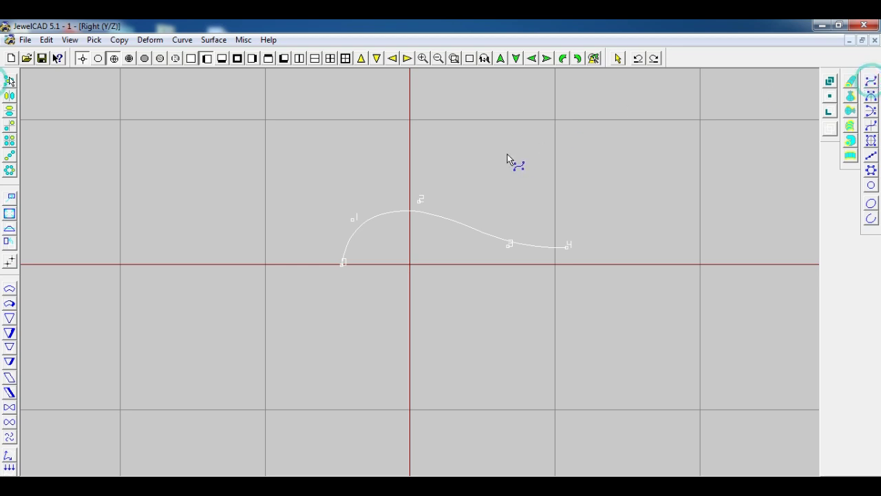
{"action": "left_click", "coordinate": [606, 142]}
{"action": "left_click", "coordinate": [605, 185]}
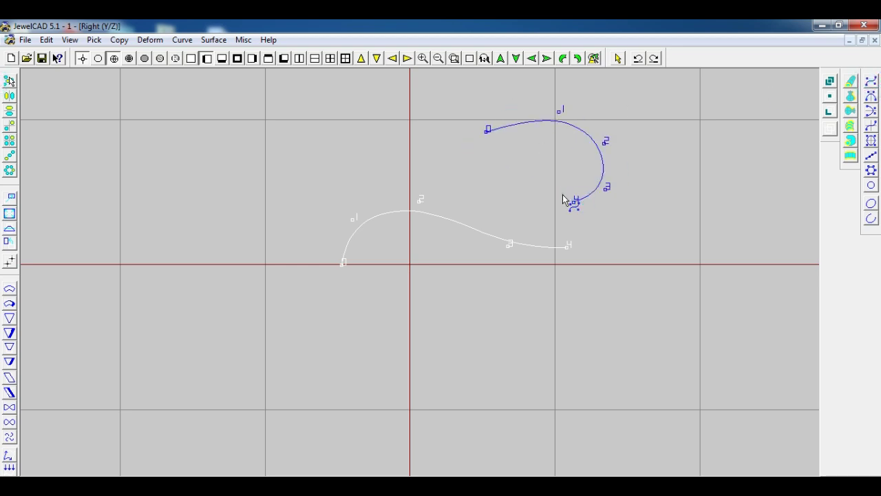
{"action": "right_click", "coordinate": [575, 200]}
{"action": "key", "text": "Escape"}
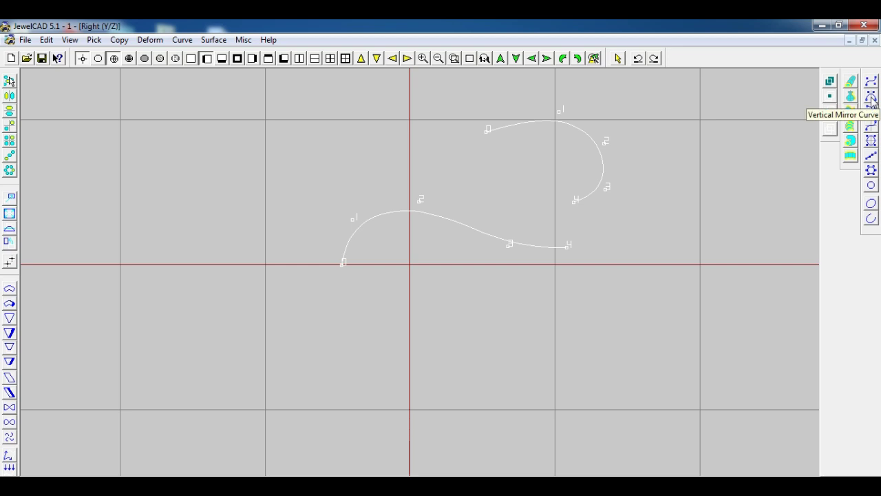
Step: Start a Vertical Mirror Curve and place the points of a U shape
{"action": "left_click", "coordinate": [871, 98]}
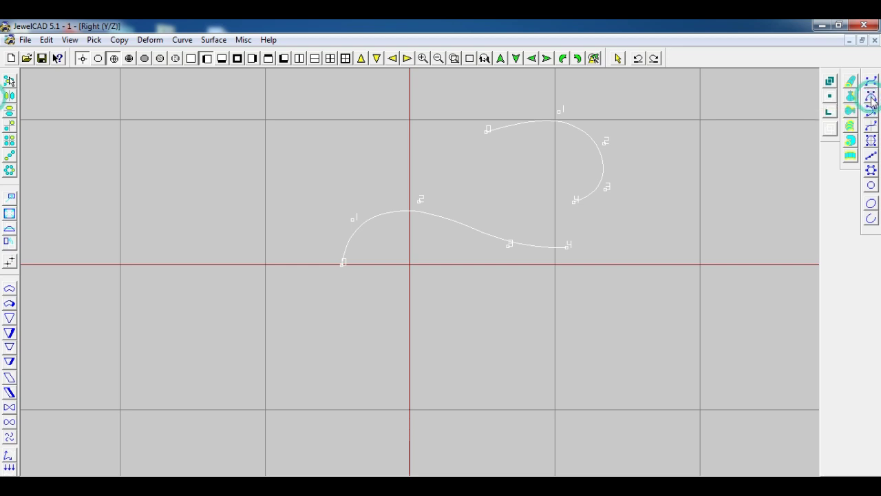
{"action": "left_click", "coordinate": [474, 263]}
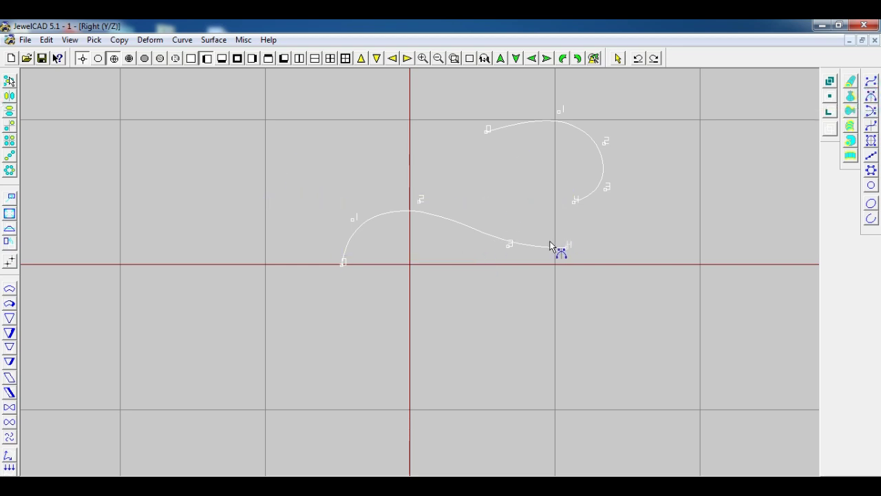
{"action": "left_click", "coordinate": [536, 280]}
{"action": "left_click", "coordinate": [502, 404]}
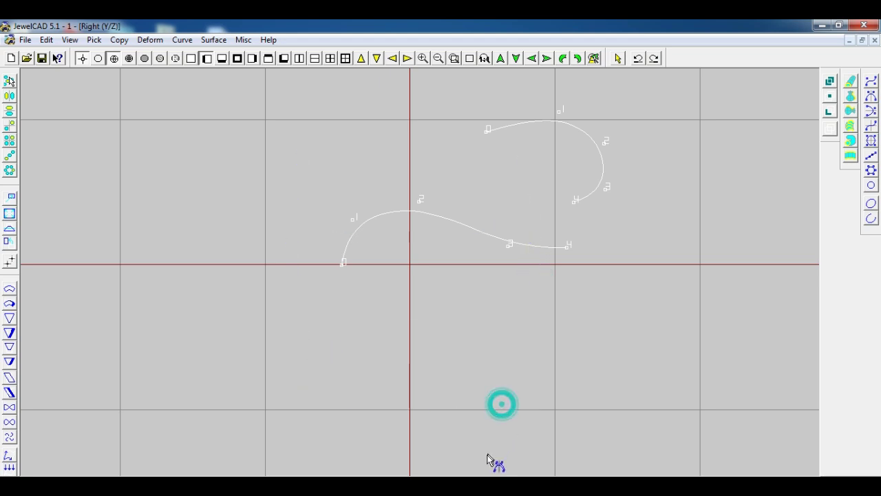
{"action": "left_click", "coordinate": [505, 377]}
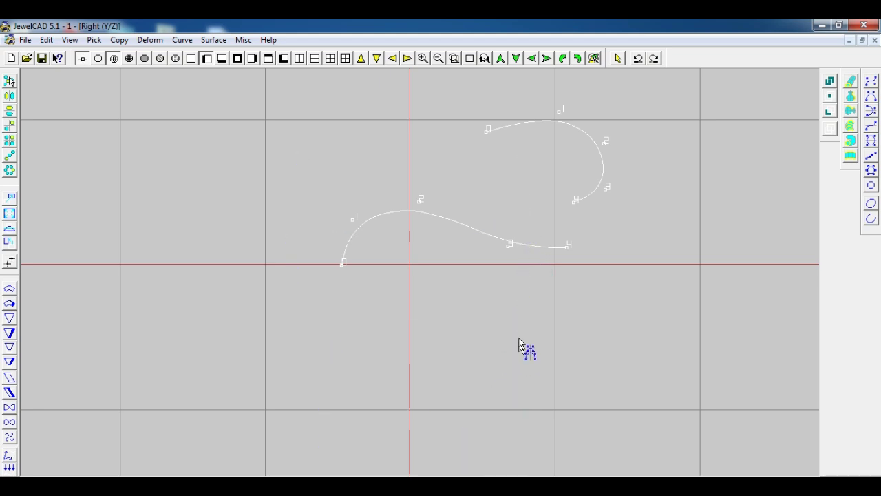
Step: Drag the U curve's control points to widen its corners and round the bottom
{"action": "left_click_drag", "start_coordinate": [510, 379], "coordinate": [523, 387]}
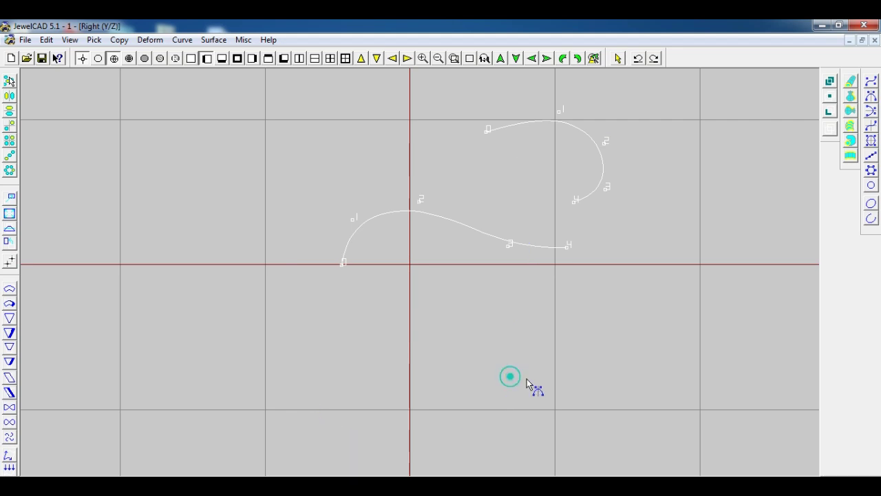
{"action": "left_click_drag", "start_coordinate": [526, 324], "coordinate": [521, 321]}
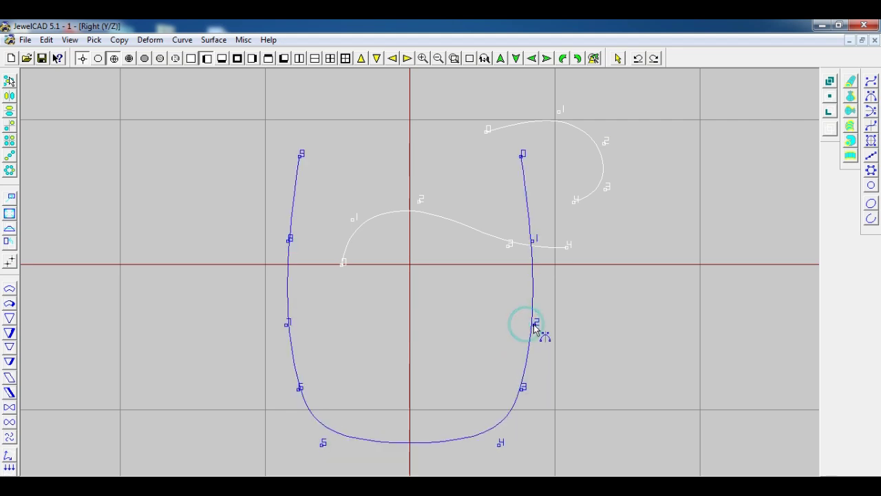
{"action": "left_click", "coordinate": [531, 238]}
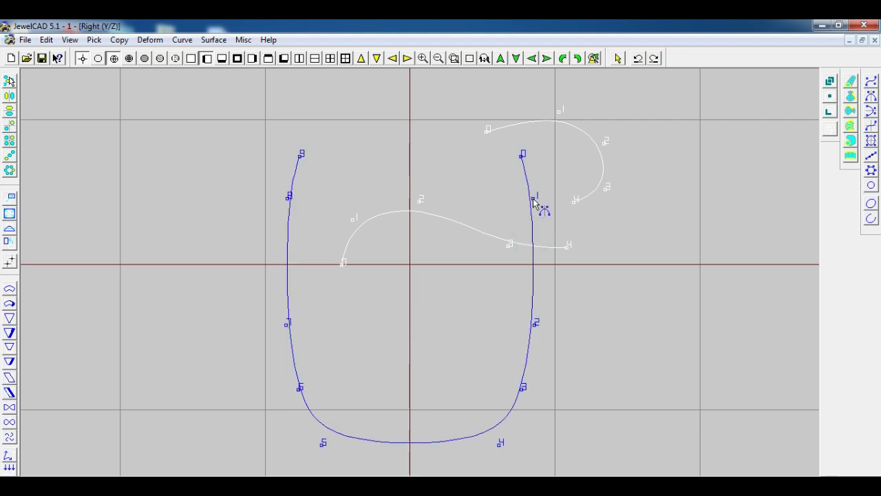
{"action": "left_click_drag", "start_coordinate": [536, 326], "coordinate": [541, 320]}
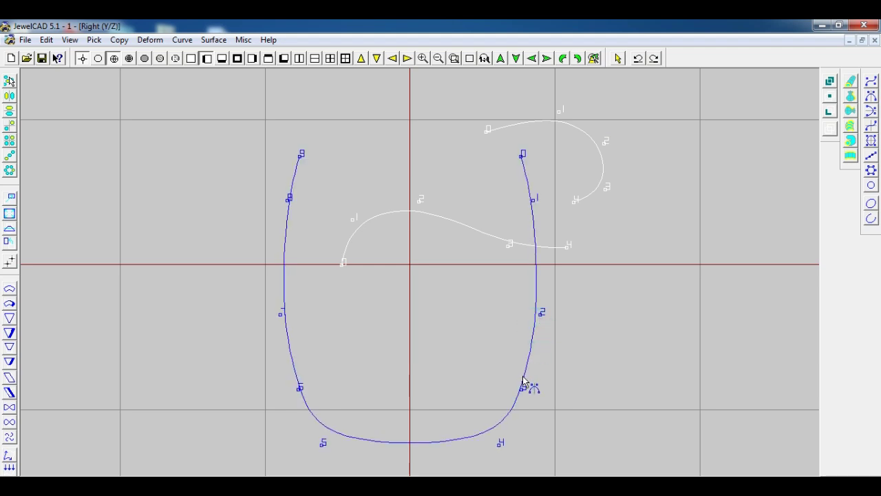
{"action": "left_click_drag", "start_coordinate": [524, 388], "coordinate": [536, 387]}
{"action": "left_click_drag", "start_coordinate": [504, 448], "coordinate": [465, 451]}
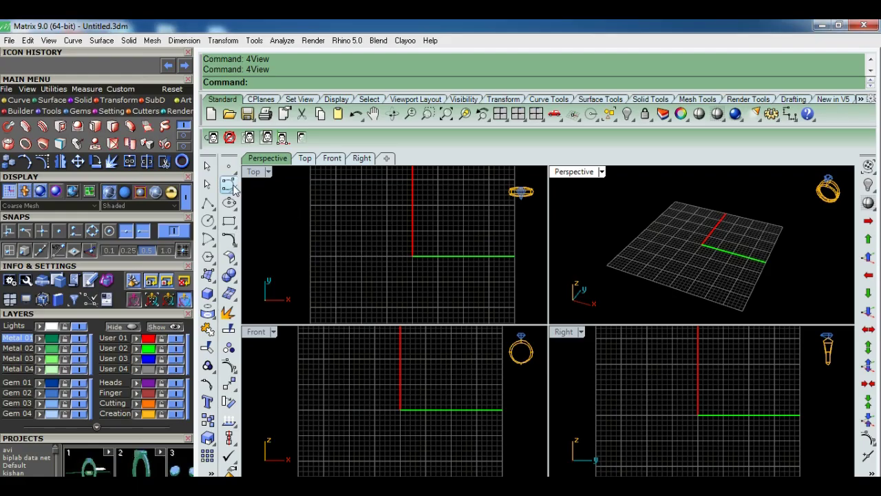
Step: In Matrix's Top view, draw a Line: from midpoint ending at the origin, then minimize Matrix
{"action": "left_click", "coordinate": [232, 187]}
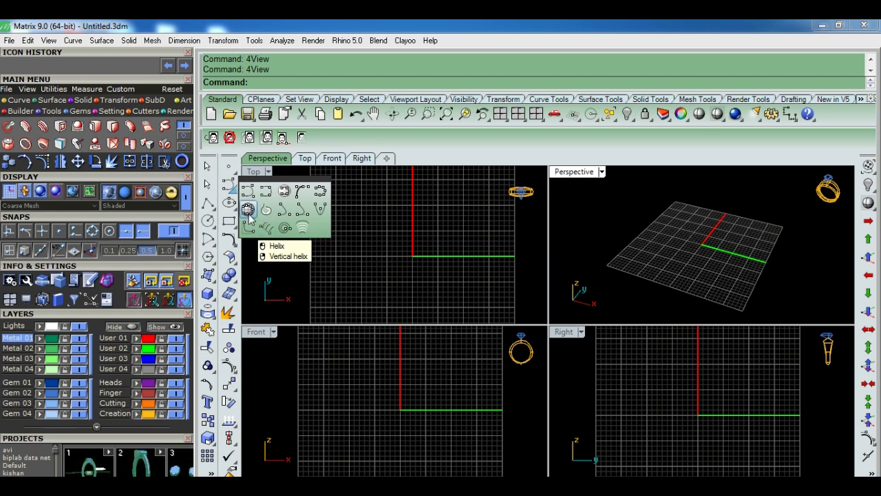
{"action": "left_click", "coordinate": [210, 205]}
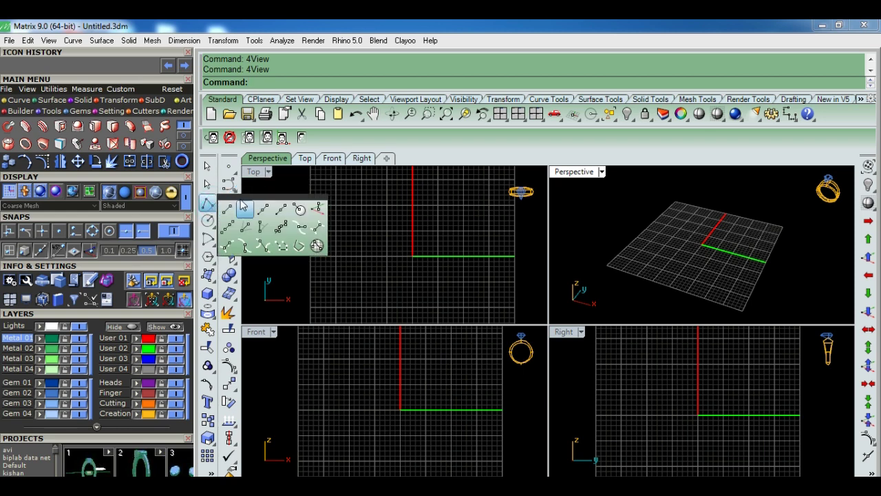
{"action": "left_click_drag", "start_coordinate": [238, 202], "coordinate": [266, 196]}
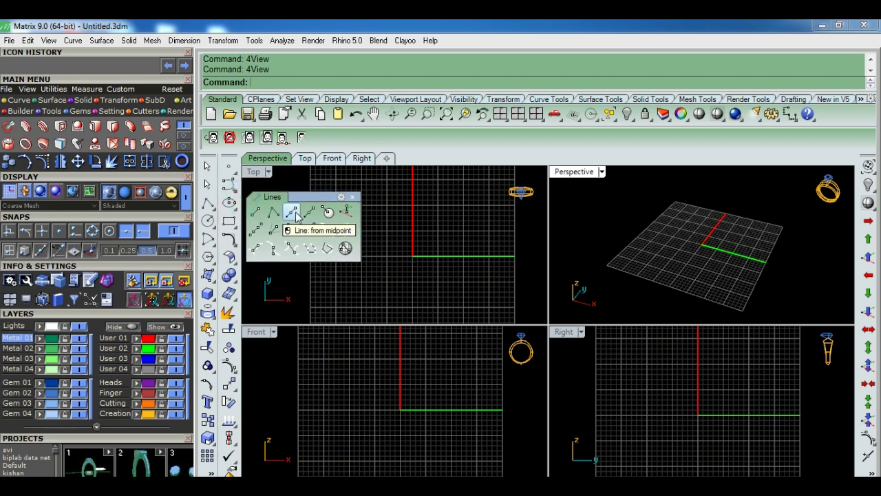
{"action": "left_click", "coordinate": [297, 214]}
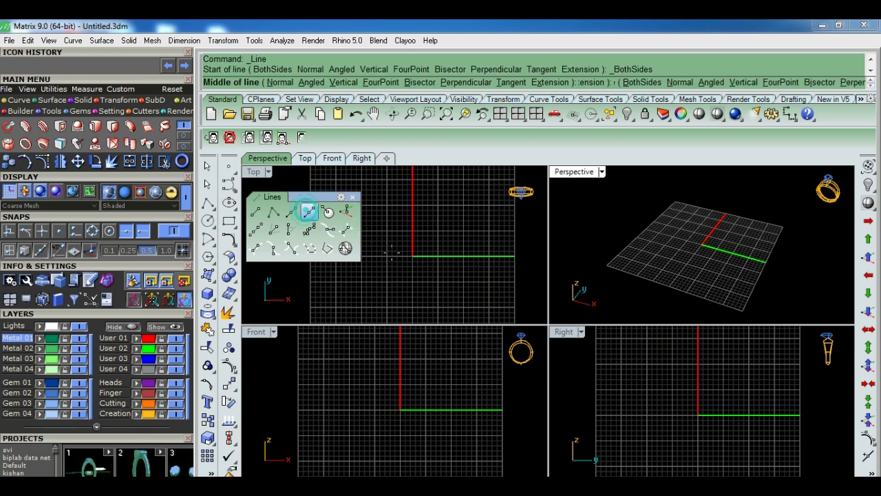
{"action": "left_click", "coordinate": [387, 256]}
{"action": "left_click", "coordinate": [413, 256]}
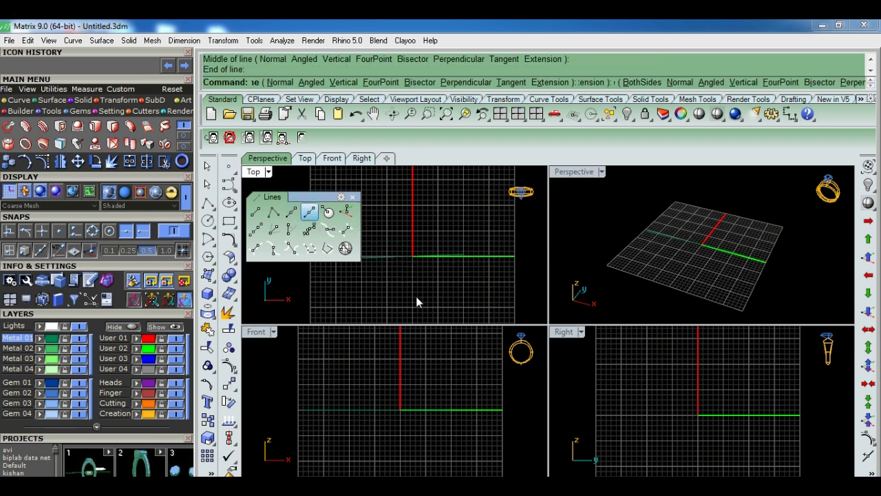
{"action": "key", "text": "Escape"}
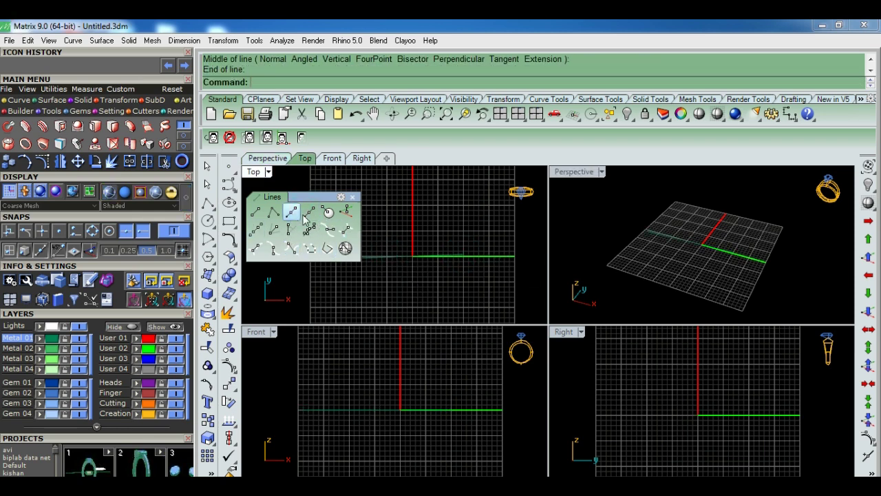
{"action": "left_click", "coordinate": [823, 26]}
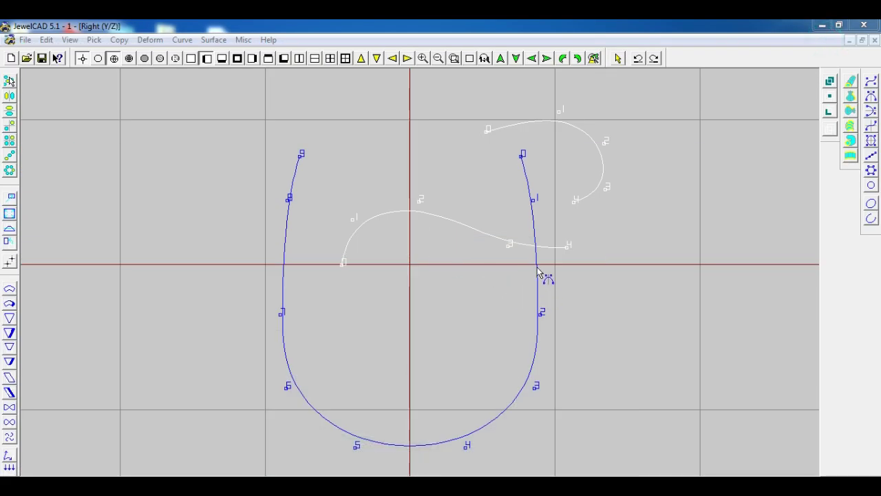
Step: Add, nudge and remove mirrored control points on the U profile
{"action": "left_click", "coordinate": [540, 259]}
{"action": "left_click_drag", "start_coordinate": [532, 200], "coordinate": [534, 197]}
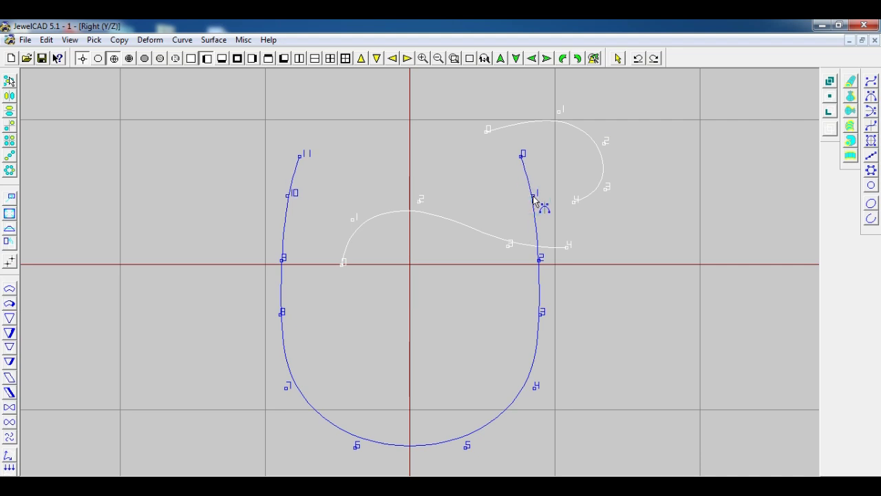
{"action": "left_click", "coordinate": [533, 198]}
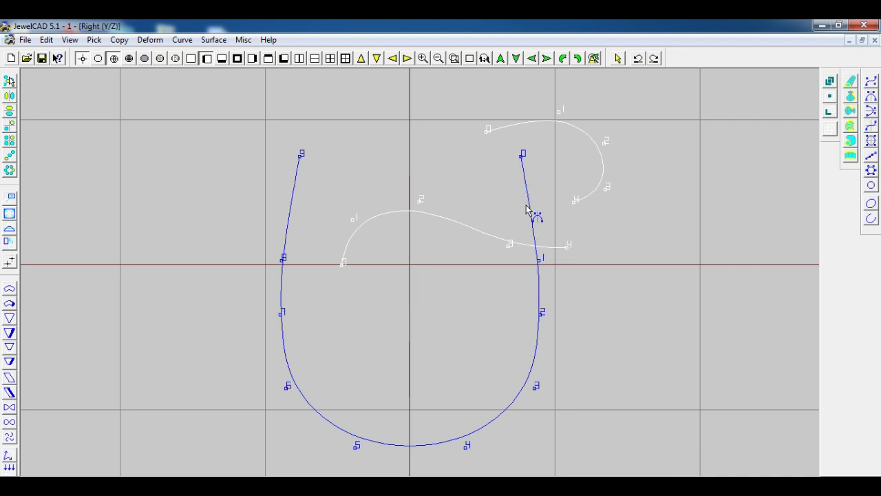
{"action": "left_click", "coordinate": [530, 198]}
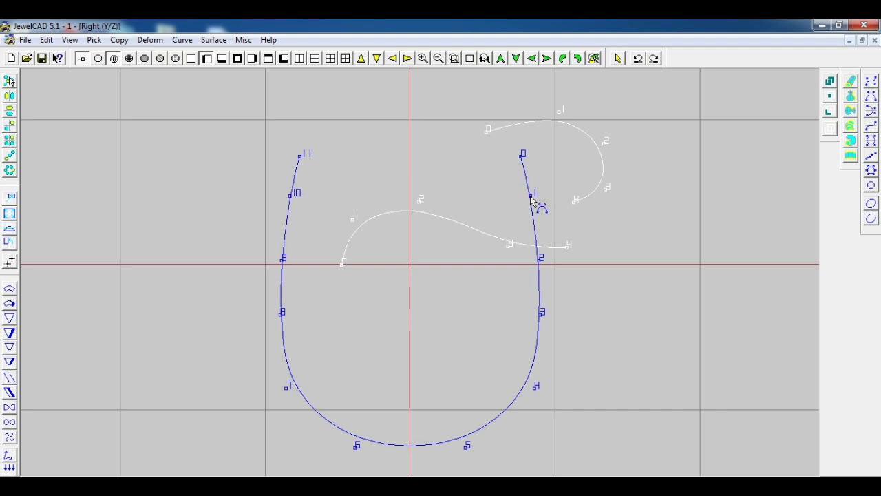
{"action": "left_click", "coordinate": [530, 198]}
{"action": "left_click", "coordinate": [530, 197]}
Step: Draw a horizontal line across the upper part of the U
{"action": "left_click", "coordinate": [531, 196]}
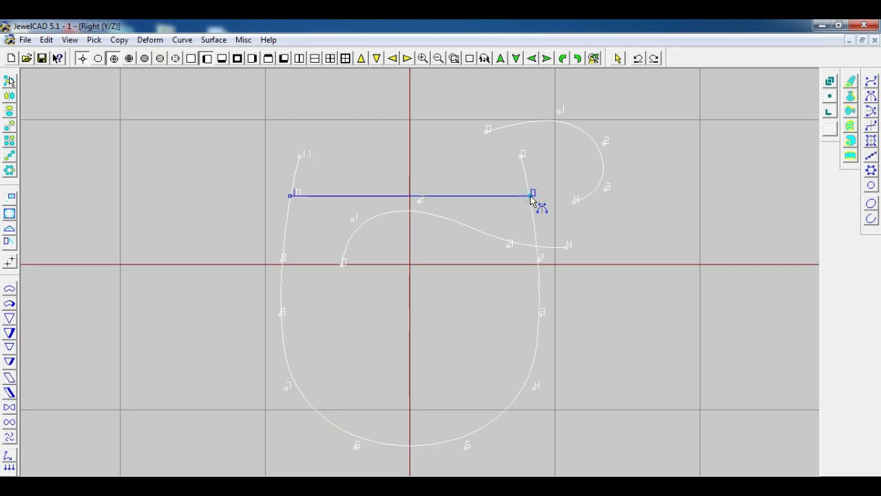
{"action": "left_click", "coordinate": [530, 195]}
{"action": "right_click", "coordinate": [527, 199]}
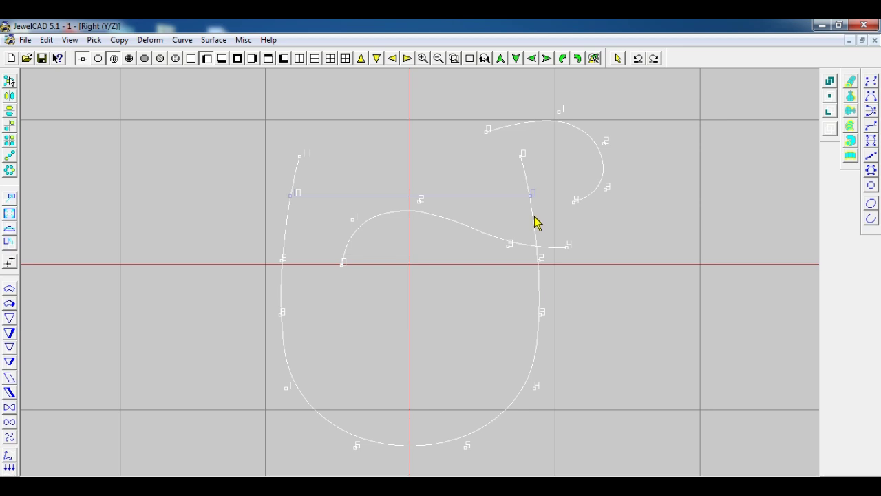
{"action": "left_click", "coordinate": [534, 220]}
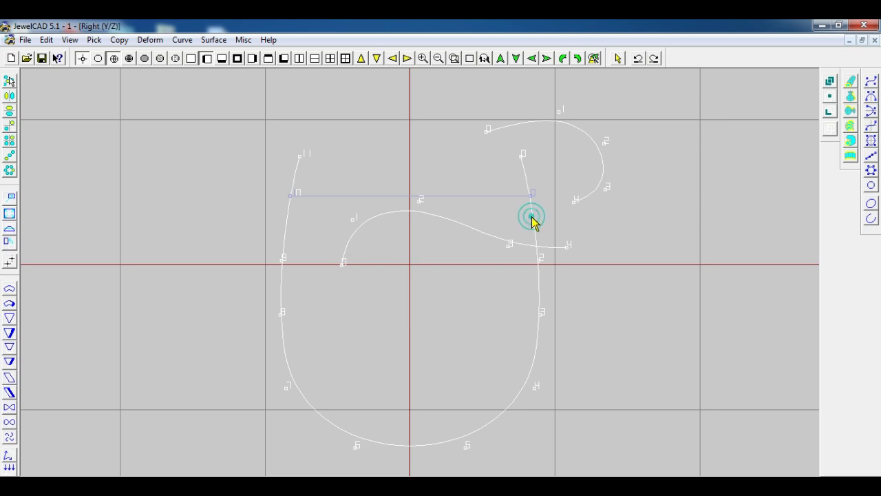
{"action": "left_click", "coordinate": [667, 223]}
Step: Edit the U profile's points, deleting the mirrored pair beside the horizontal axis
{"action": "left_click", "coordinate": [872, 97]}
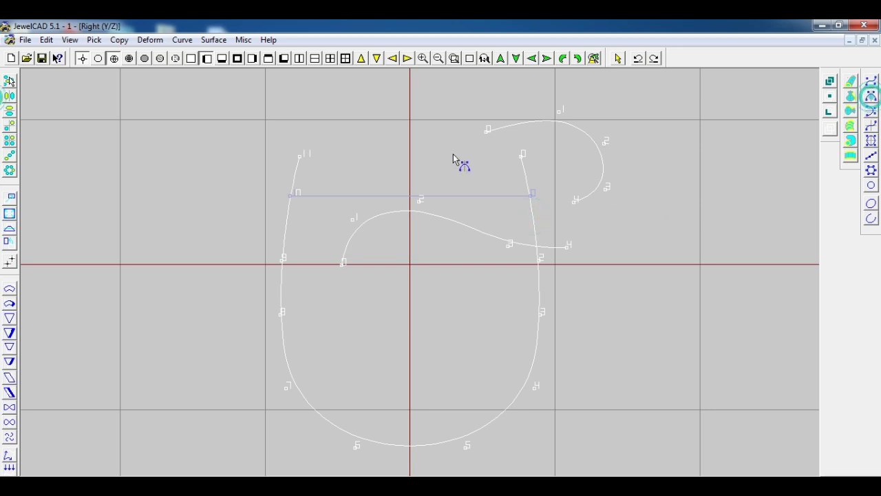
{"action": "left_click", "coordinate": [535, 218]}
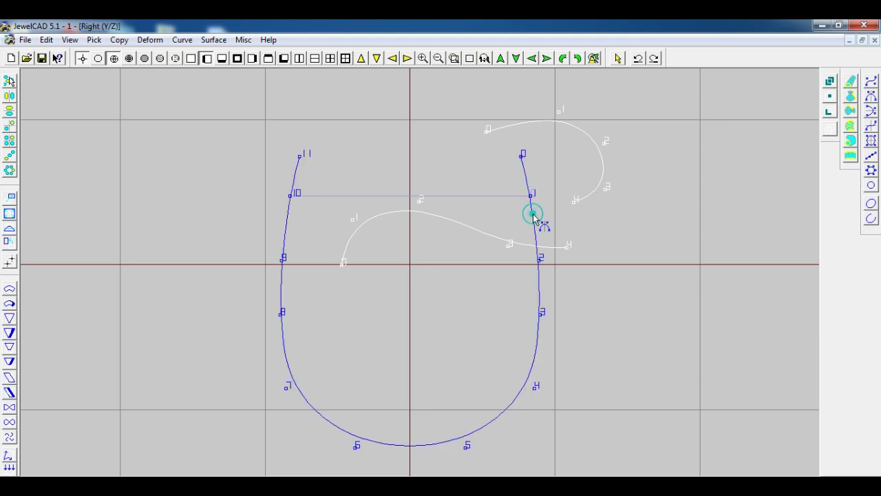
{"action": "left_click", "coordinate": [530, 198]}
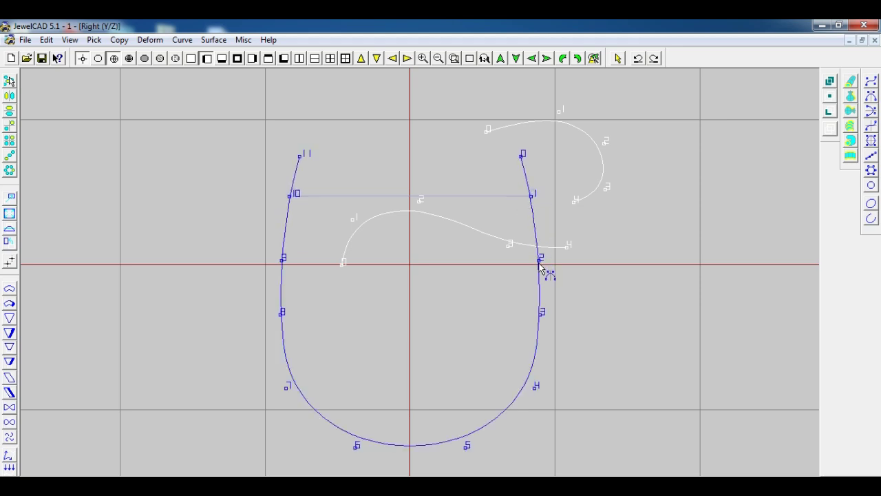
{"action": "left_click_drag", "start_coordinate": [539, 259], "coordinate": [541, 263]}
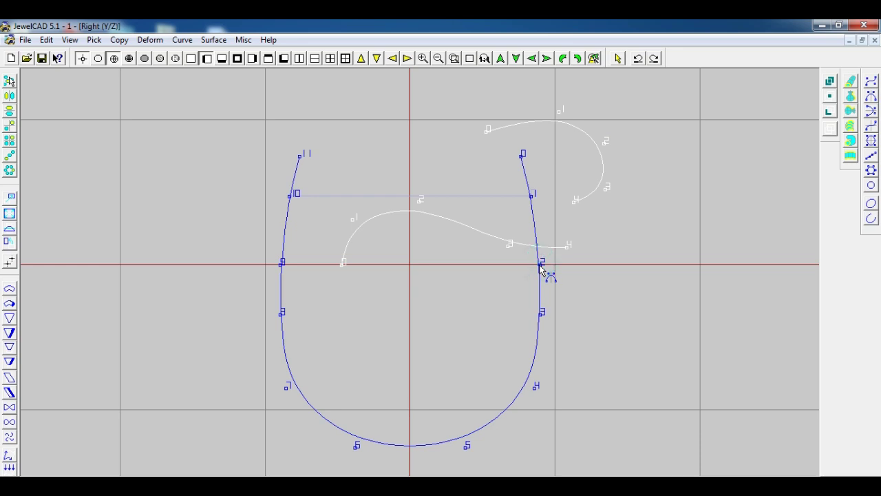
{"action": "left_click", "coordinate": [540, 266]}
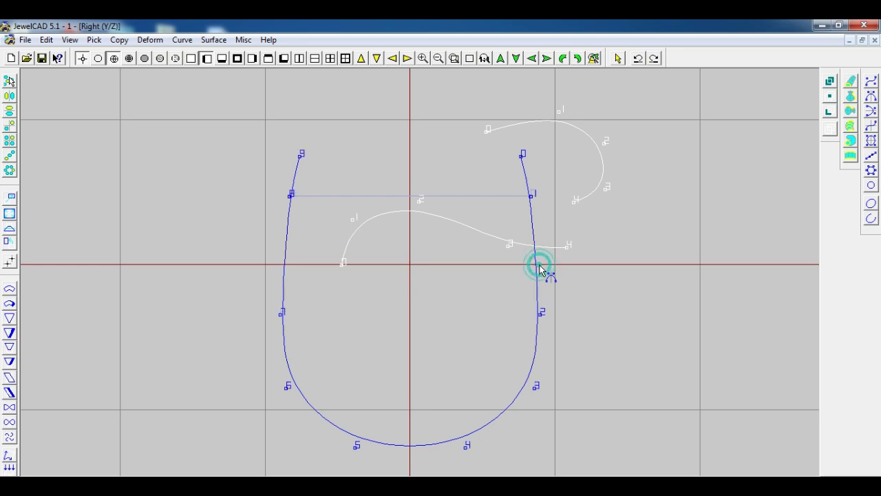
Step: Draw a horizontal line across the lower part of the U
{"action": "left_click", "coordinate": [540, 317]}
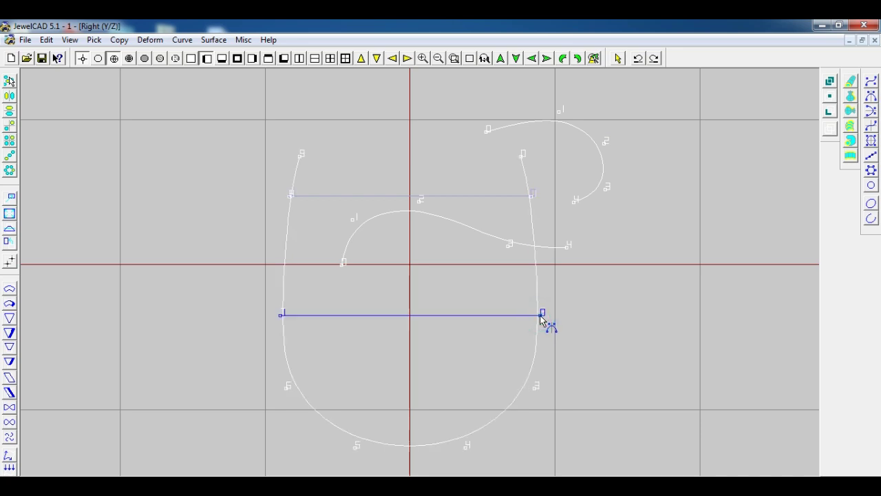
{"action": "right_click", "coordinate": [541, 317]}
{"action": "left_click", "coordinate": [544, 289]}
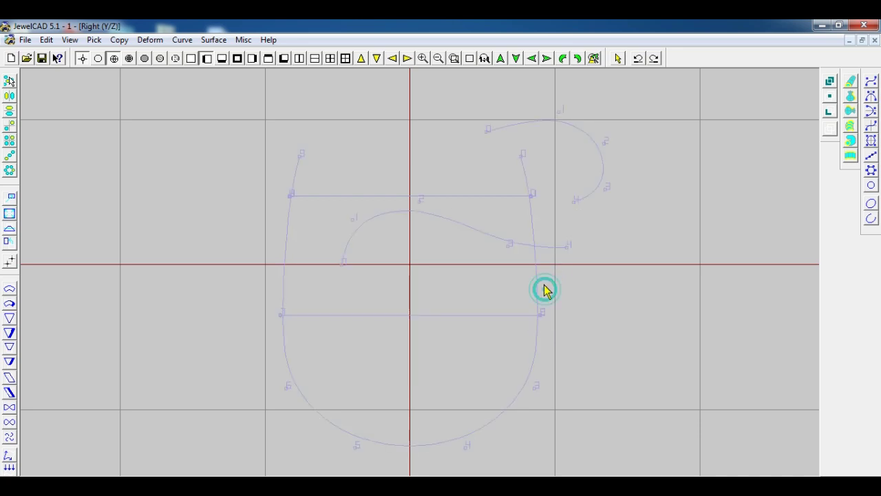
{"action": "scroll", "coordinate": [559, 230], "scroll_direction": "down", "scroll_amount": 1}
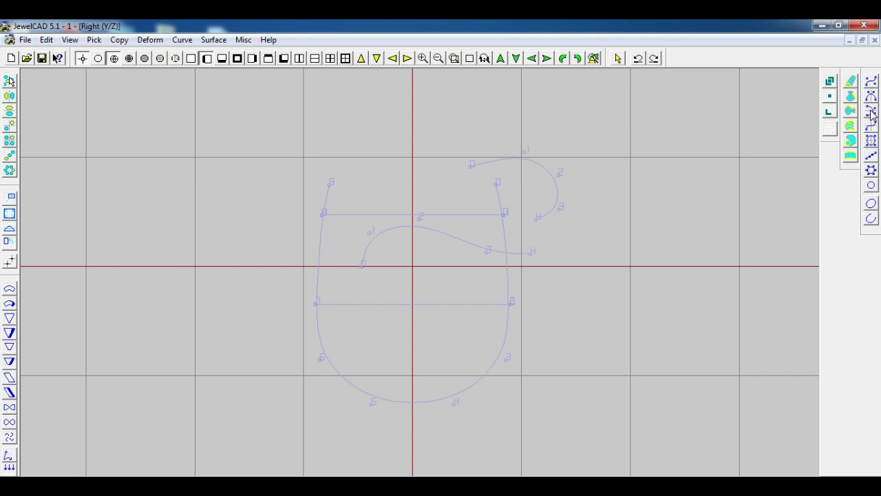
Step: Draw a right-bulging arc with both ends on the vertical axis, narrowed to a leaf half
{"action": "left_click", "coordinate": [871, 113]}
{"action": "left_click", "coordinate": [460, 200]}
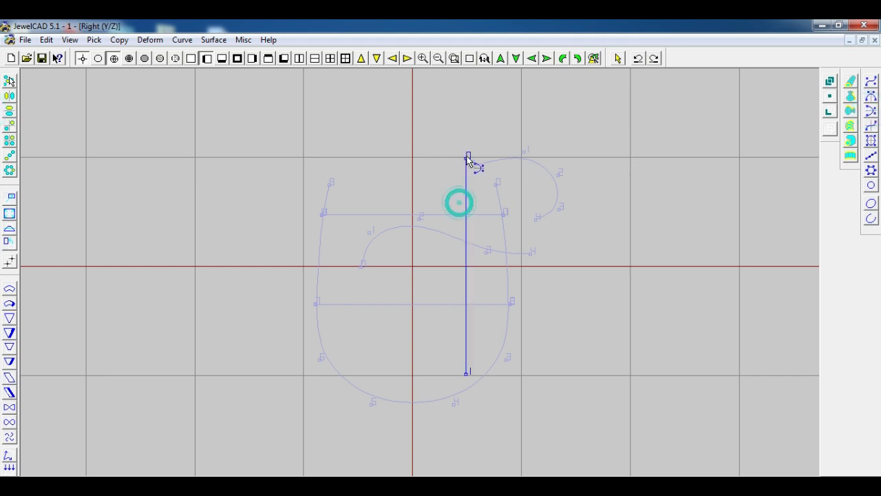
{"action": "left_click", "coordinate": [468, 186]}
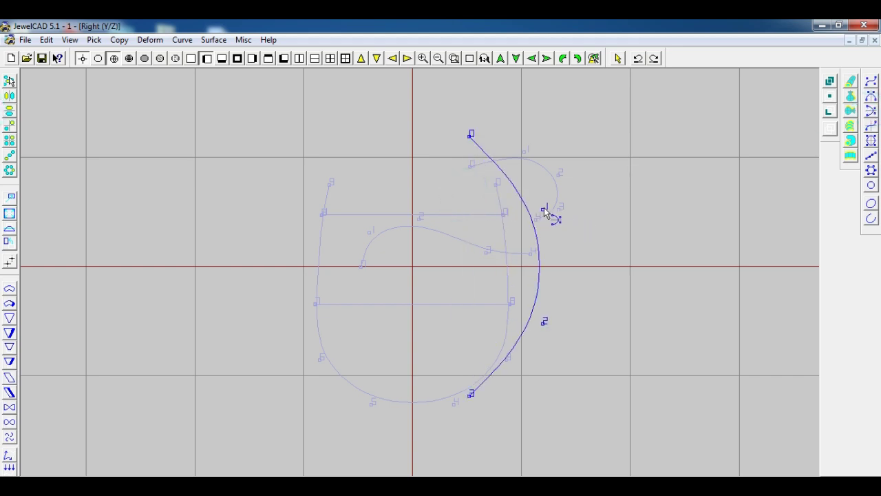
{"action": "left_click", "coordinate": [542, 204]}
{"action": "left_click_drag", "start_coordinate": [543, 196], "coordinate": [530, 196]}
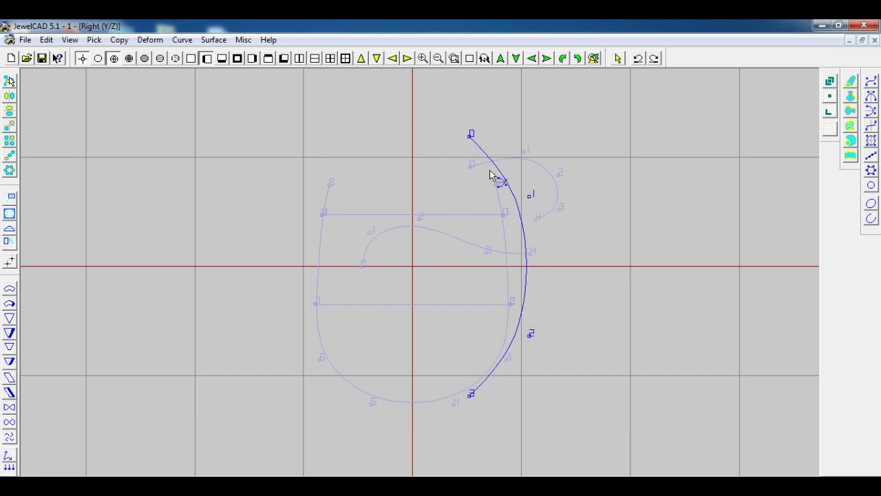
{"action": "left_click", "coordinate": [468, 137]}
{"action": "left_click", "coordinate": [418, 121]}
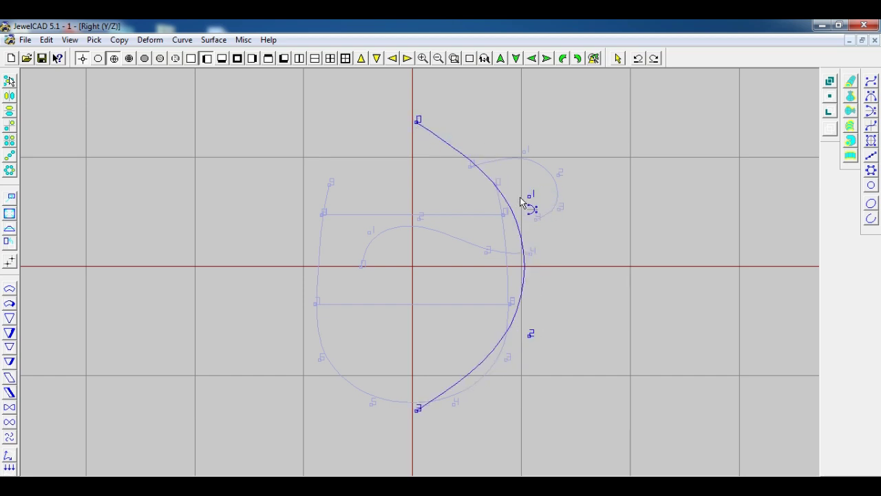
{"action": "left_click_drag", "start_coordinate": [511, 195], "coordinate": [477, 177]}
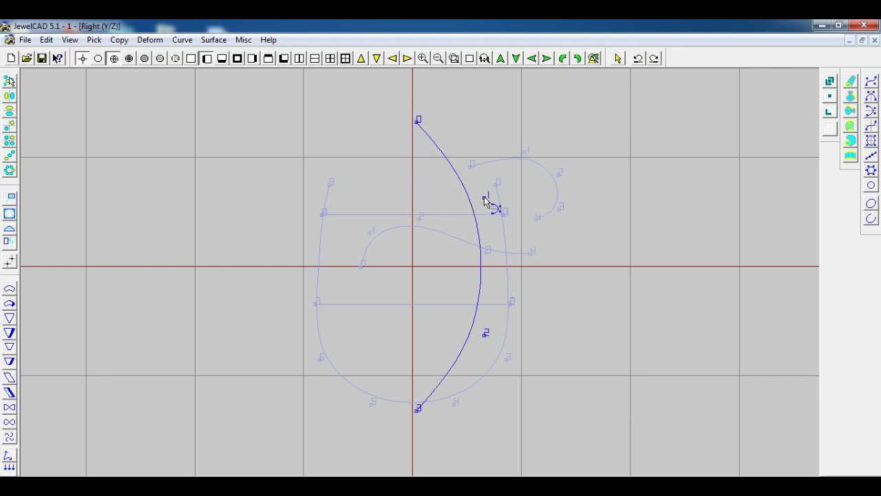
{"action": "left_click", "coordinate": [464, 174]}
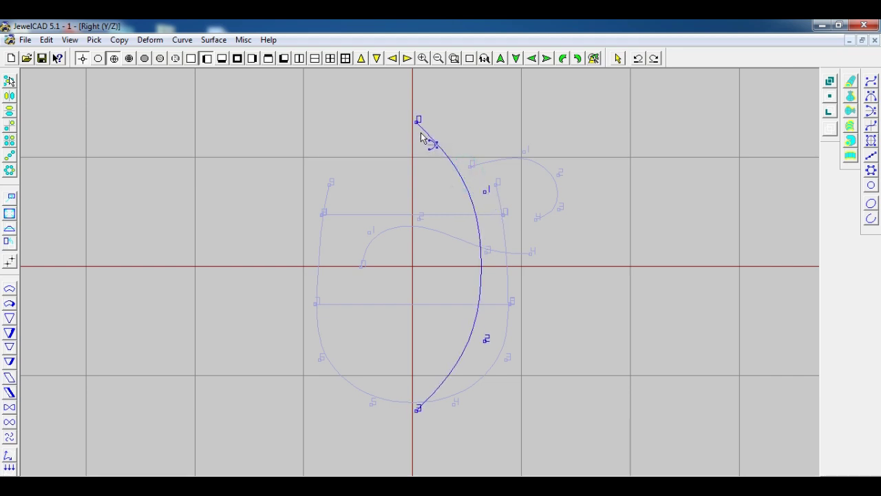
{"action": "left_click_drag", "start_coordinate": [416, 121], "coordinate": [413, 117]}
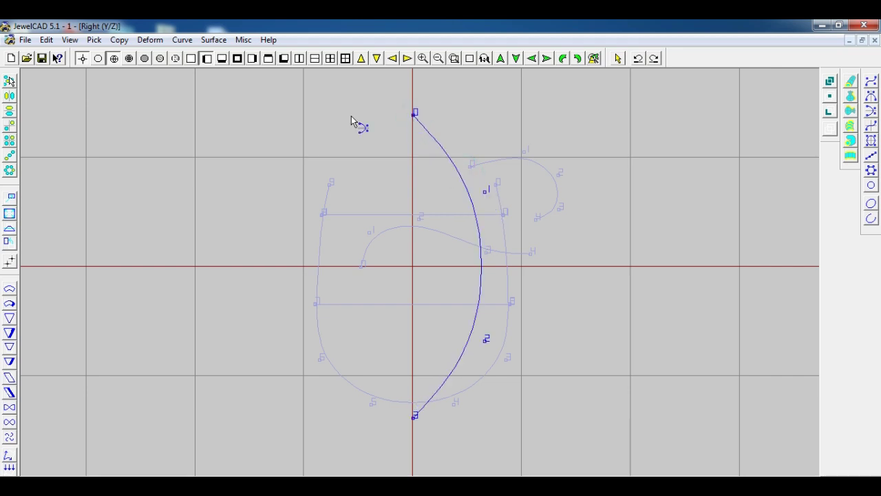
Step: Mirror the arc to close the pointed leaf and begin a new curve inside it
{"action": "right_click", "coordinate": [26, 109]}
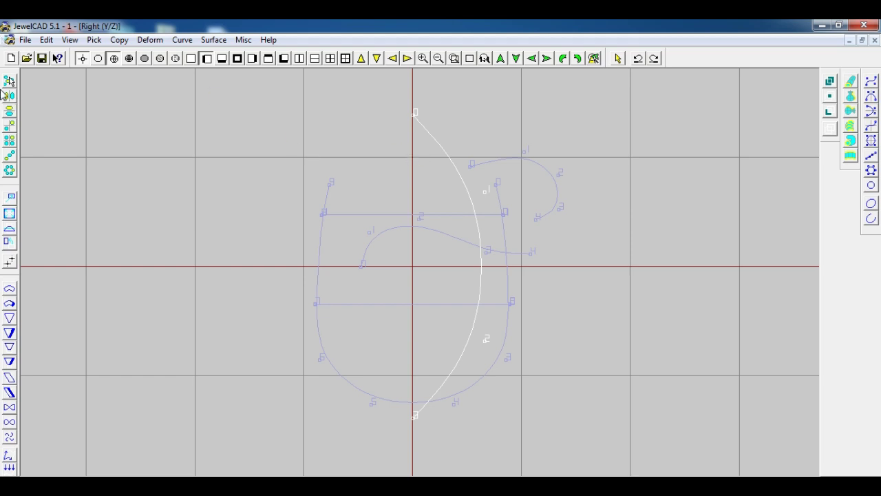
{"action": "left_click", "coordinate": [8, 99]}
{"action": "left_click", "coordinate": [869, 123]}
{"action": "left_click", "coordinate": [430, 232]}
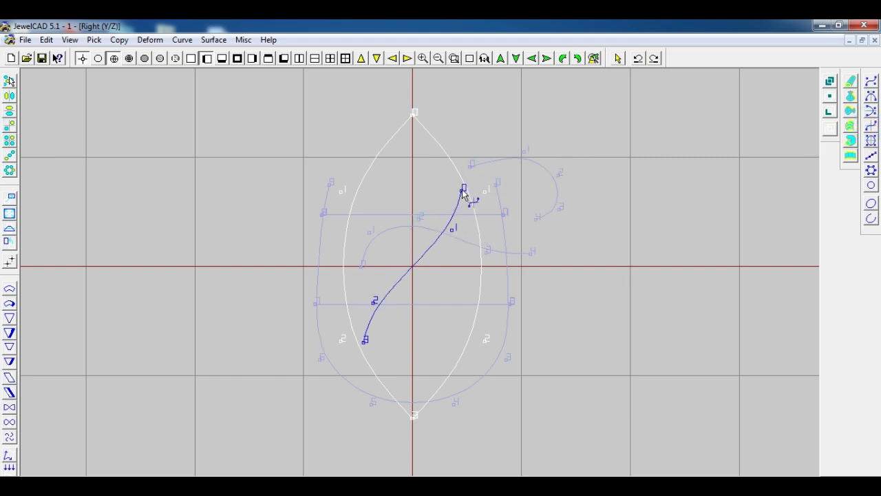
Step: Draw an S-curve from above the leaf's top right to below its bottom left, adjusting its bends
{"action": "left_click", "coordinate": [464, 189]}
{"action": "left_click", "coordinate": [489, 123]}
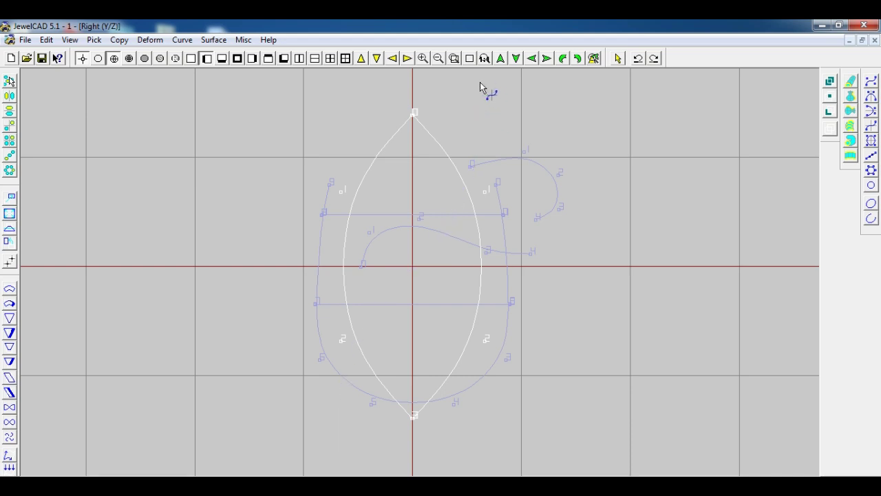
{"action": "left_click", "coordinate": [482, 80]}
{"action": "left_click", "coordinate": [477, 147]}
{"action": "left_click", "coordinate": [521, 162]}
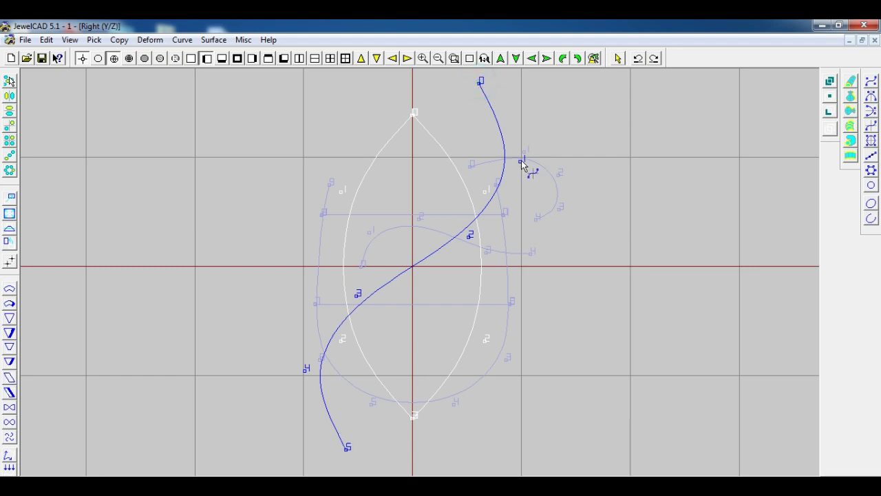
{"action": "left_click", "coordinate": [520, 153]}
{"action": "left_click", "coordinate": [511, 135]}
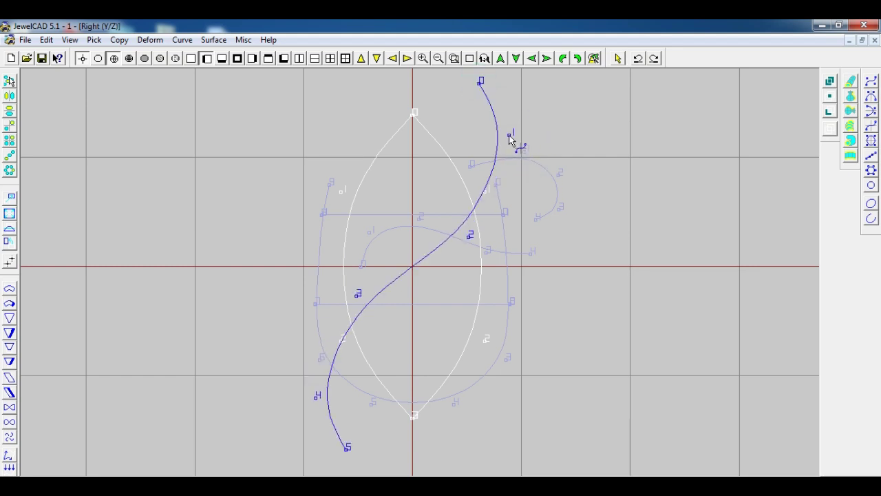
{"action": "left_click", "coordinate": [468, 237]}
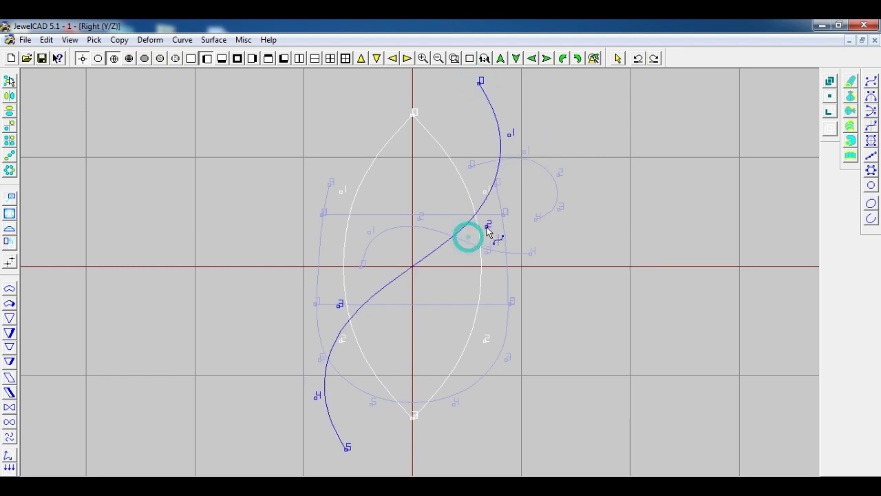
{"action": "left_click", "coordinate": [510, 134]}
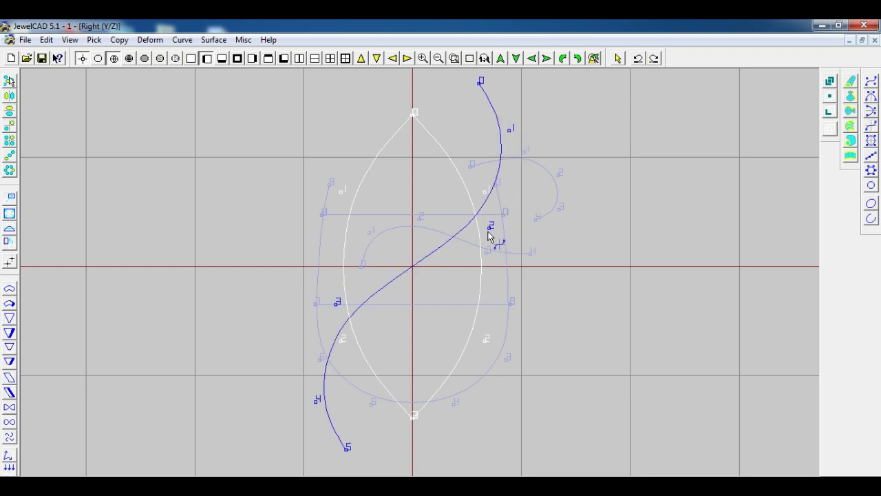
{"action": "left_click", "coordinate": [490, 233]}
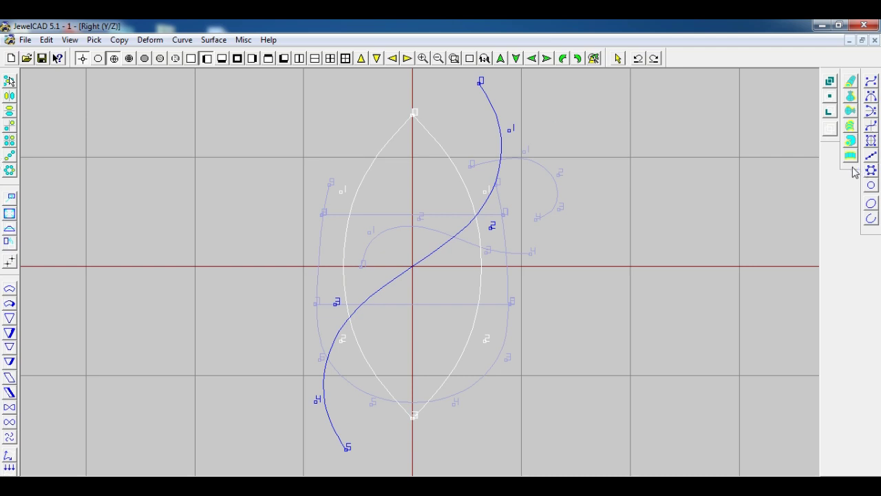
{"action": "right_click", "coordinate": [580, 178]}
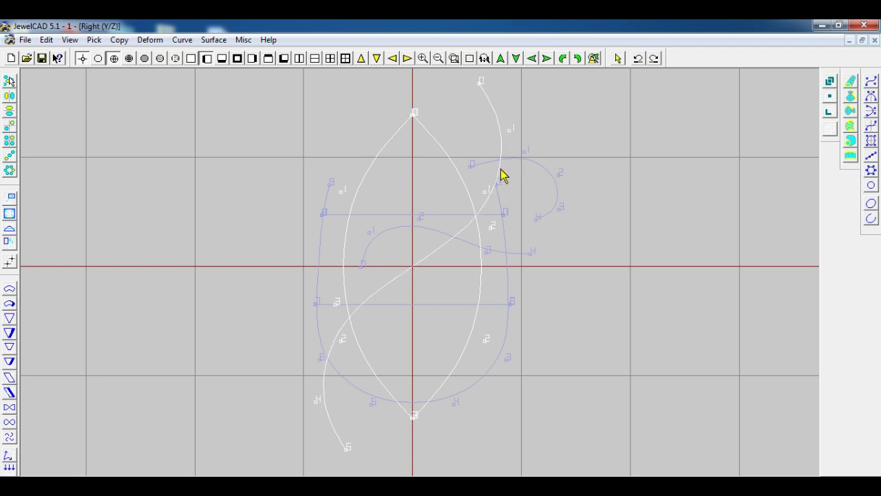
Step: Zoom the Right view out so the leaf, S-curve, U profile and hook sit small in the centre
{"action": "left_click", "coordinate": [610, 147]}
{"action": "left_click", "coordinate": [580, 106]}
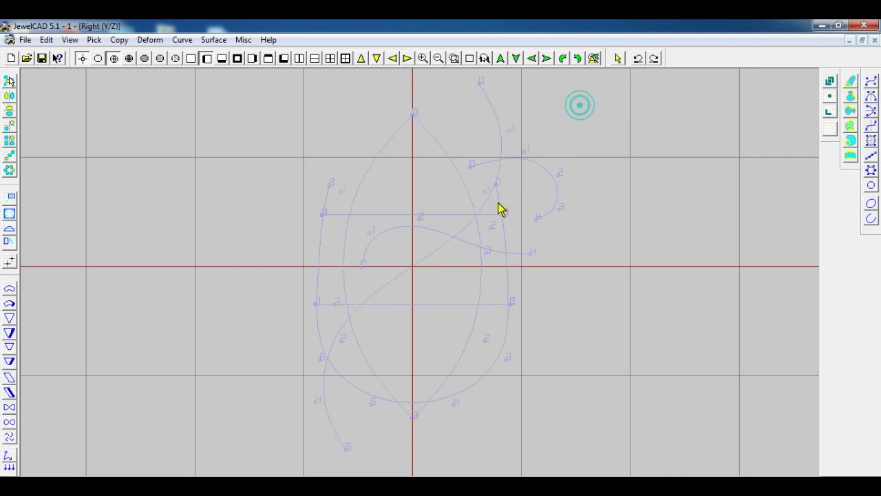
{"action": "scroll", "coordinate": [528, 245], "scroll_direction": "down", "scroll_amount": 2}
{"action": "left_click", "coordinate": [589, 135]}
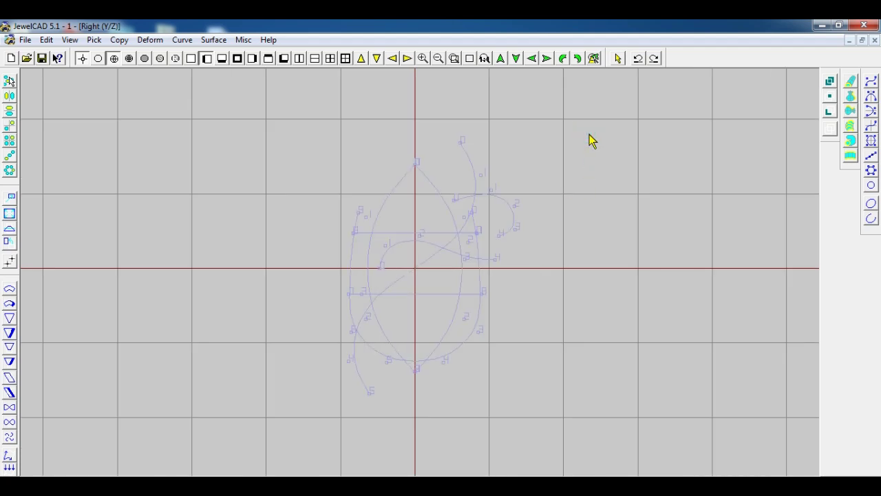
{"action": "left_click", "coordinate": [615, 108]}
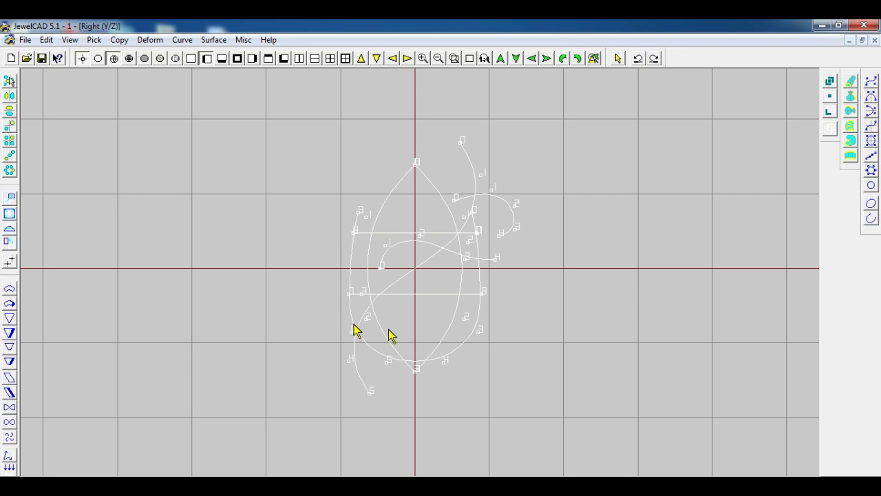
{"action": "left_click", "coordinate": [561, 308]}
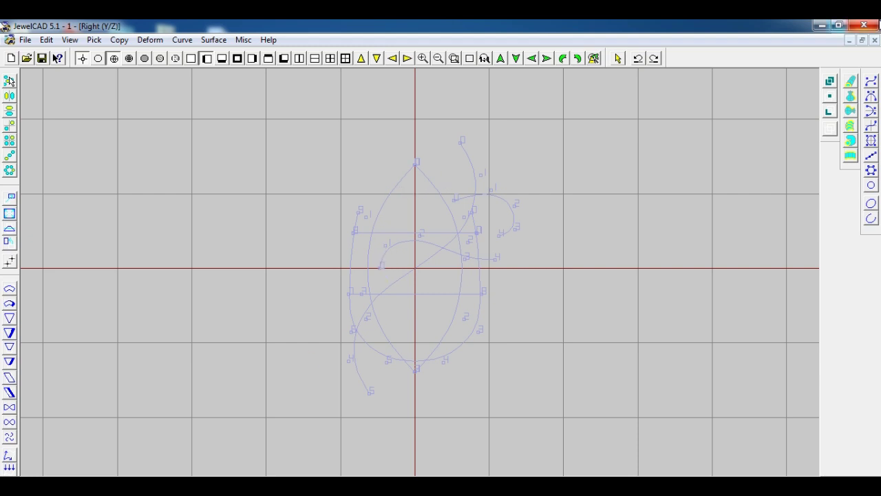
Step: Draw a rectangle curve centred on the origin
{"action": "left_click", "coordinate": [870, 141]}
{"action": "left_click", "coordinate": [594, 183]}
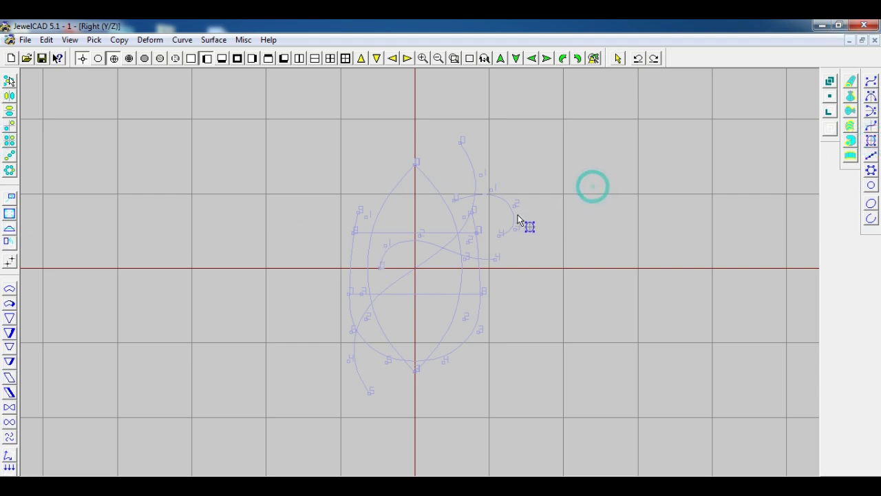
{"action": "left_click_drag", "start_coordinate": [507, 165], "coordinate": [517, 167]}
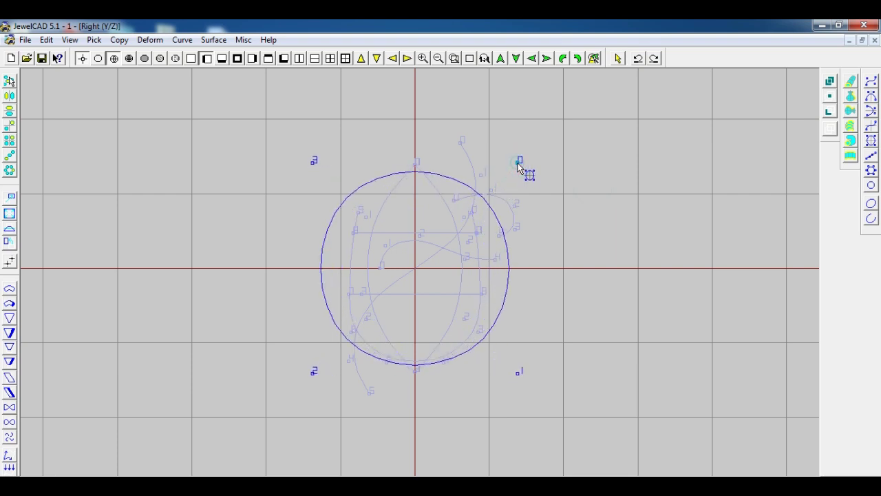
{"action": "left_click", "coordinate": [517, 166]}
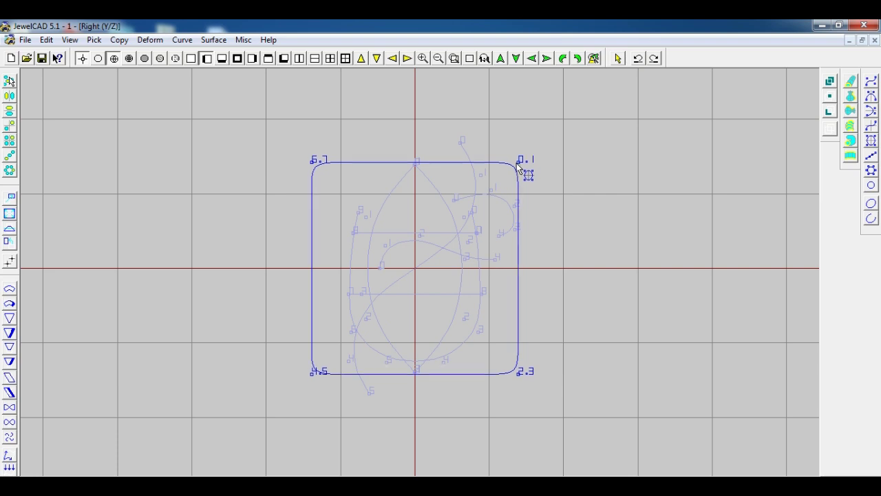
{"action": "key", "text": "Escape"}
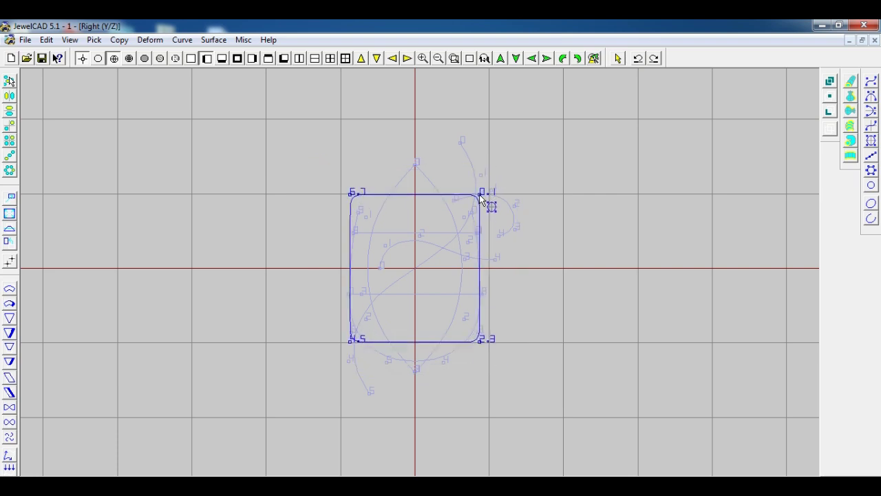
{"action": "left_click", "coordinate": [481, 194]}
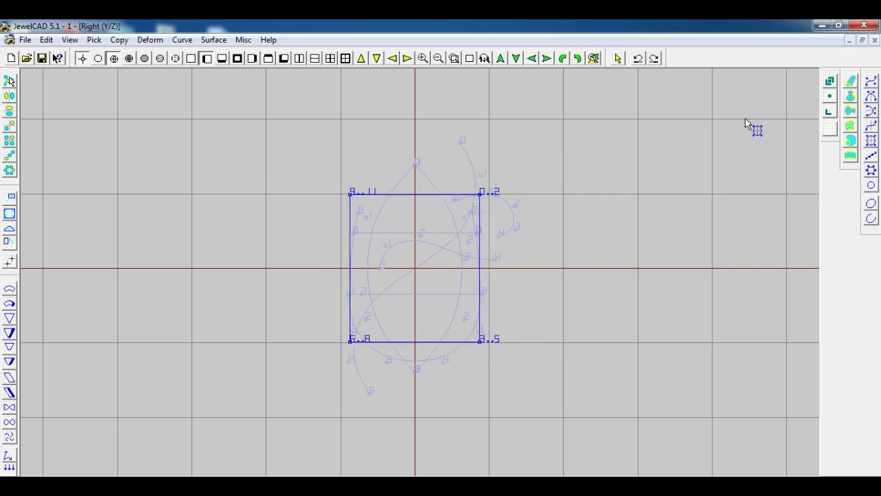
Step: Lower the rectangle's top-right corner and add a bend point curving its top edge
{"action": "left_click", "coordinate": [871, 82]}
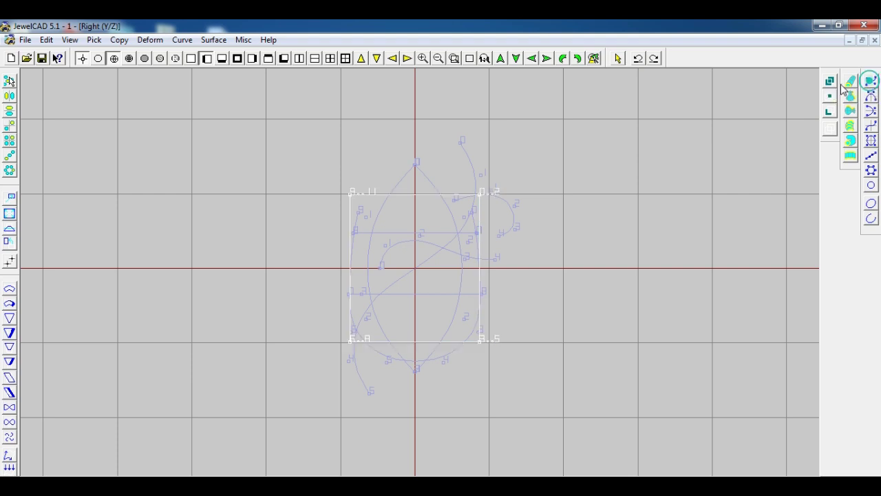
{"action": "left_click", "coordinate": [464, 197]}
{"action": "left_click", "coordinate": [478, 196]}
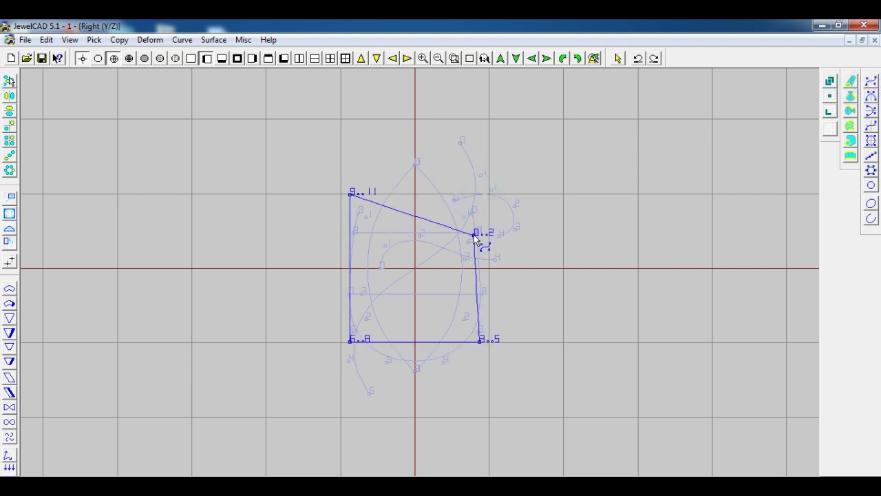
{"action": "left_click", "coordinate": [489, 255]}
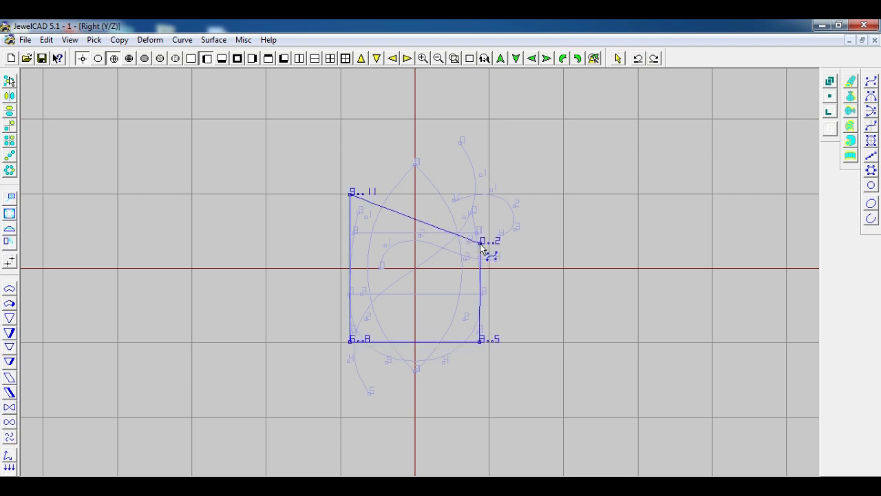
{"action": "left_click", "coordinate": [428, 224]}
{"action": "left_click", "coordinate": [430, 213]}
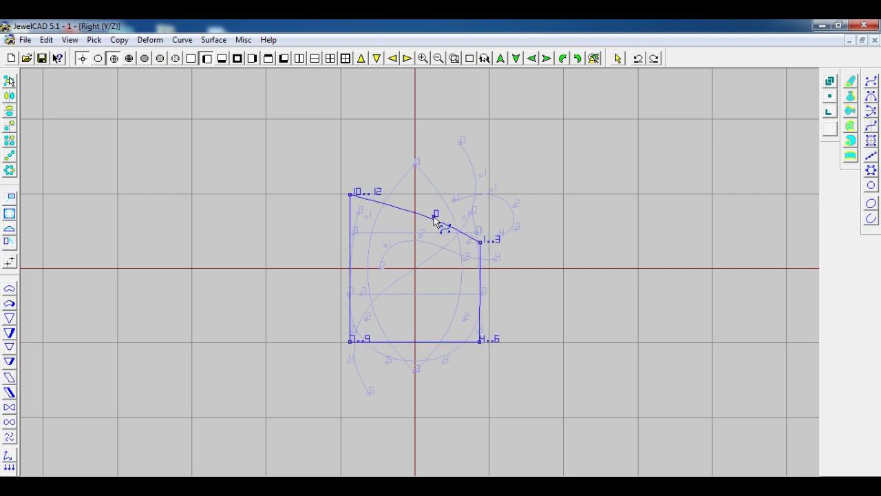
{"action": "left_click", "coordinate": [431, 200]}
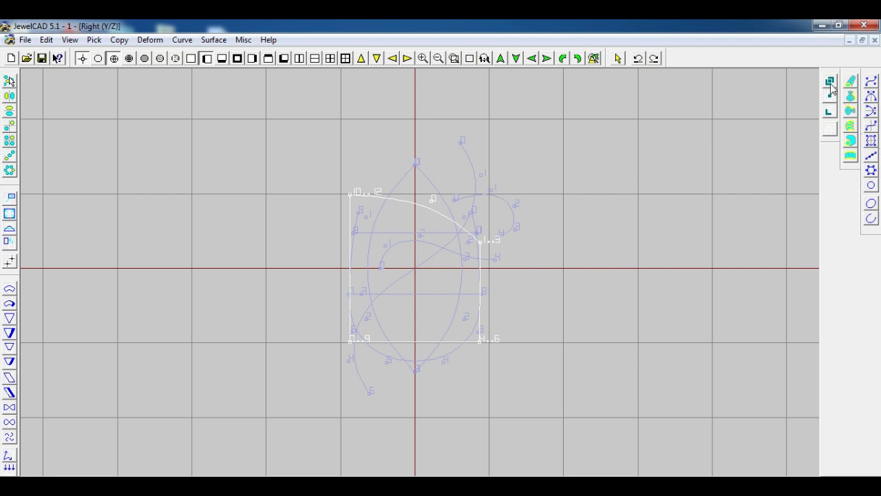
{"action": "left_click", "coordinate": [870, 157]}
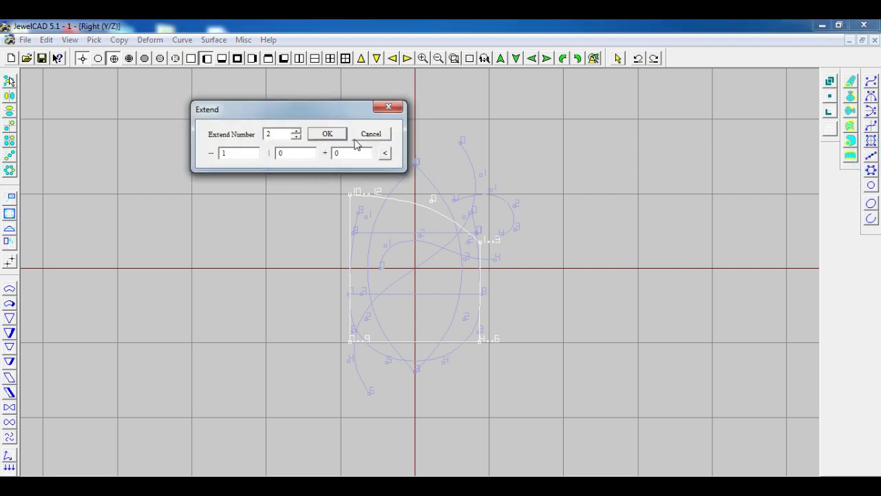
Step: Set the extend length to 27.4 and place a vertical line left of the guide curves
{"action": "left_click", "coordinate": [472, 146]}
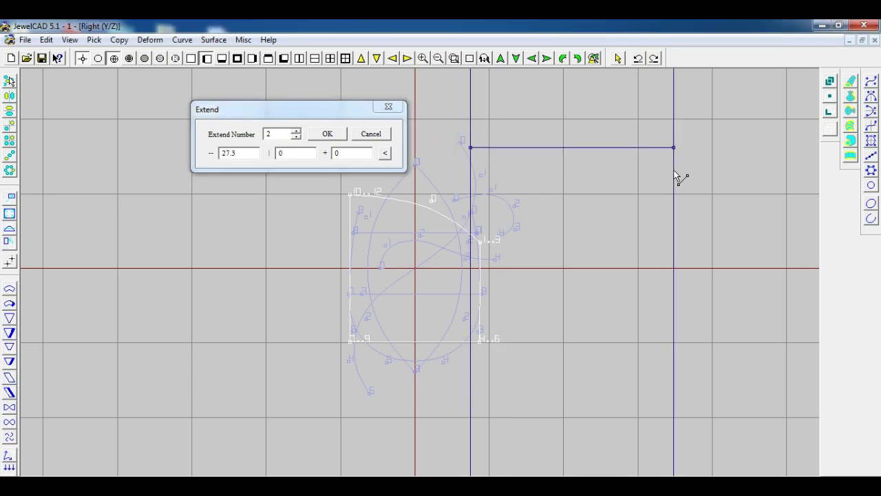
{"action": "left_click_drag", "start_coordinate": [621, 163], "coordinate": [665, 172]}
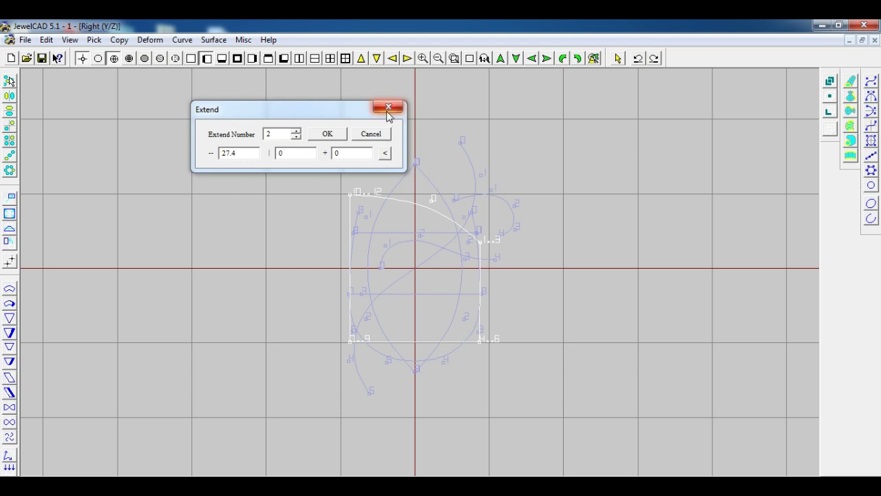
{"action": "left_click", "coordinate": [323, 138]}
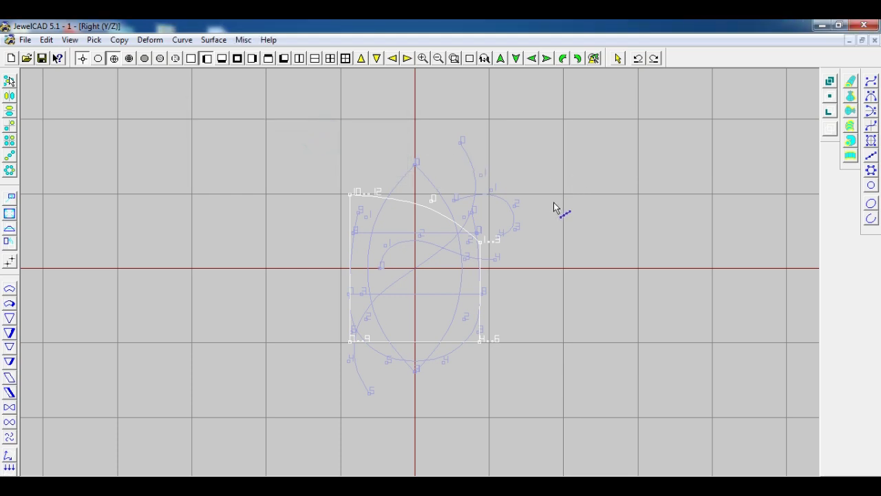
{"action": "scroll", "coordinate": [470, 182], "scroll_direction": "down", "scroll_amount": 1}
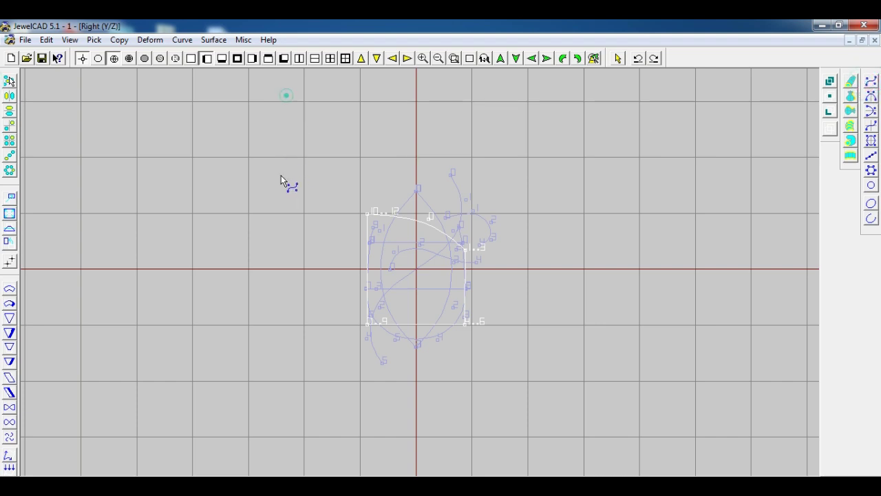
{"action": "left_click", "coordinate": [291, 93]}
Step: Extend the vertical line with a length of 46.75
{"action": "left_click", "coordinate": [871, 156]}
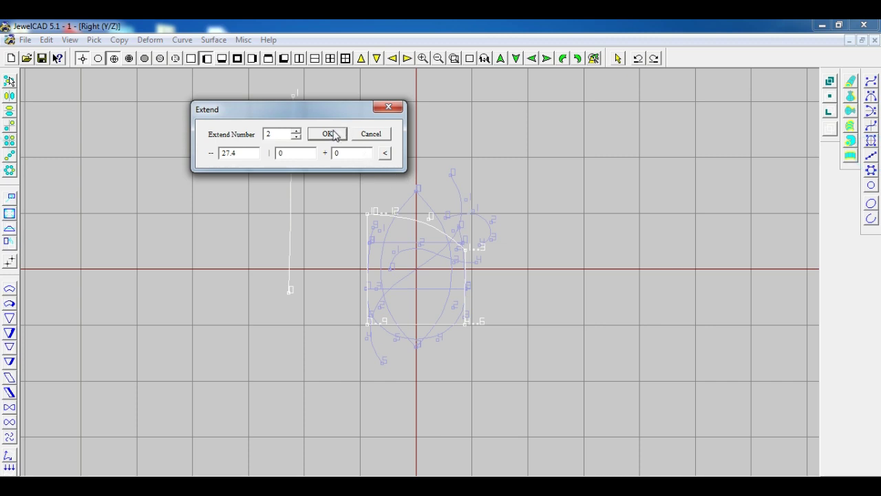
{"action": "left_click_drag", "start_coordinate": [291, 192], "coordinate": [547, 204]}
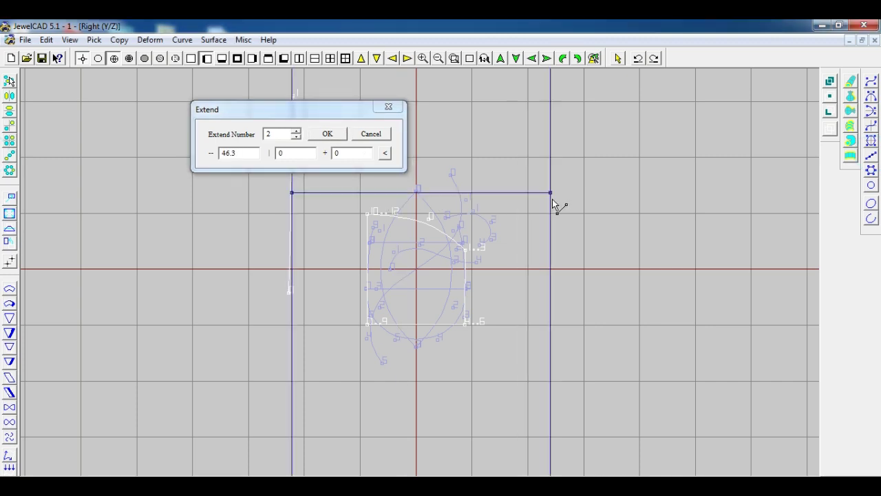
{"action": "left_click", "coordinate": [335, 135]}
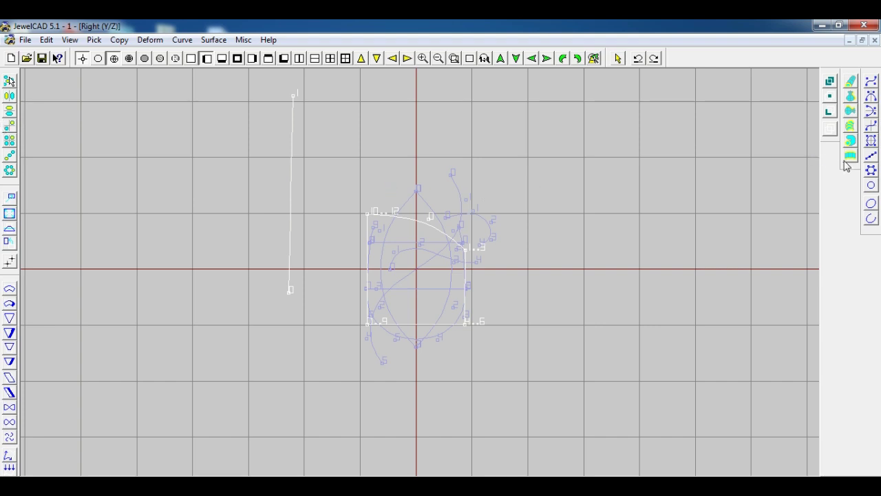
{"action": "left_click", "coordinate": [871, 156]}
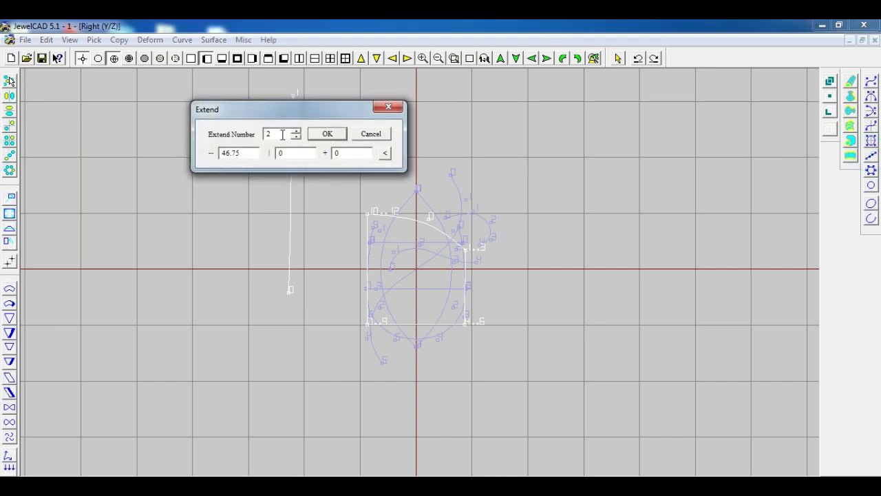
{"action": "left_click_drag", "start_coordinate": [282, 134], "coordinate": [237, 140]}
Step: Place an extended line and reshape it into a scalloped sawtooth wave
{"action": "left_click", "coordinate": [329, 133]}
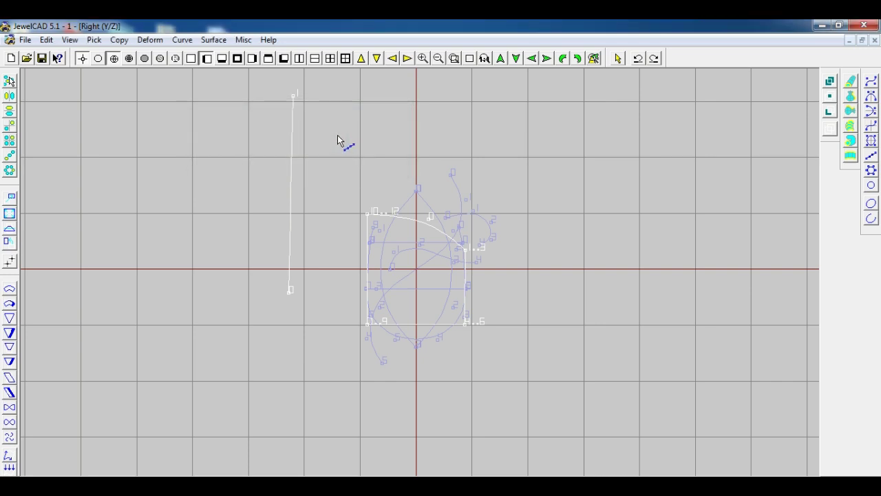
{"action": "left_click", "coordinate": [330, 144]}
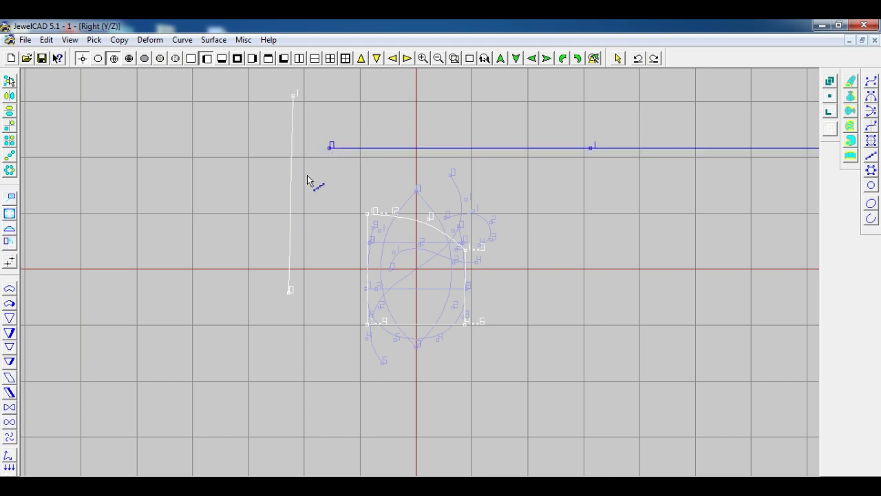
{"action": "scroll", "coordinate": [523, 206], "scroll_direction": "down", "scroll_amount": 1}
{"action": "scroll", "coordinate": [558, 227], "scroll_direction": "down", "scroll_amount": 1}
{"action": "scroll", "coordinate": [585, 256], "scroll_direction": "down", "scroll_amount": 2}
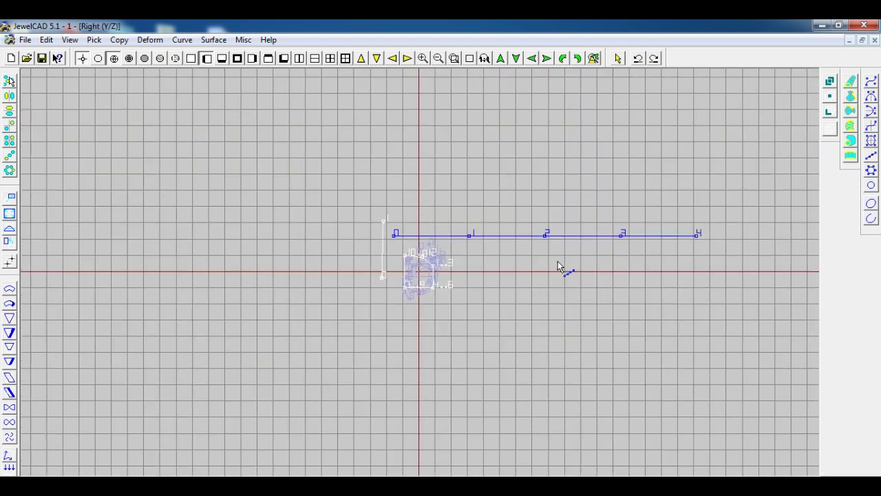
{"action": "left_click_drag", "start_coordinate": [582, 232], "coordinate": [594, 190]}
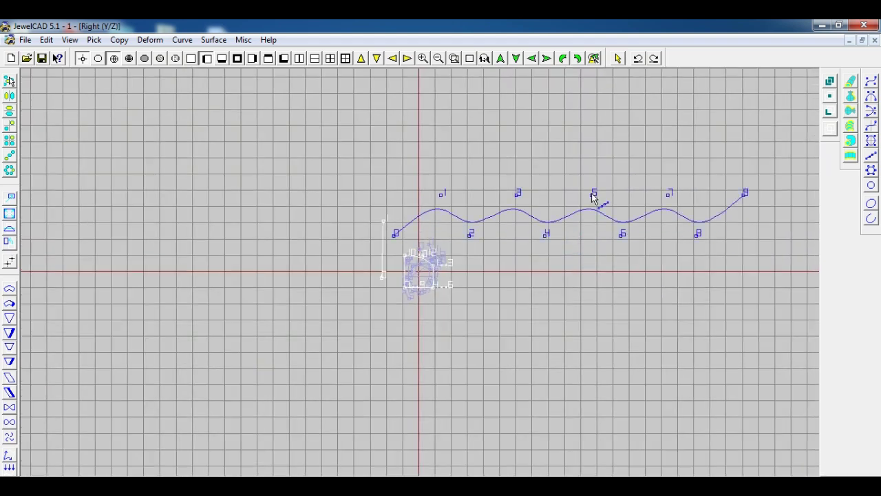
{"action": "left_click", "coordinate": [746, 186]}
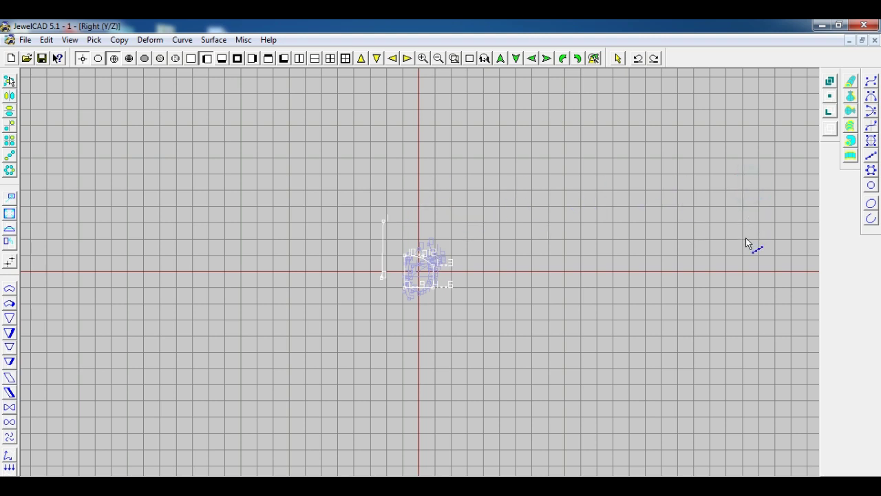
{"action": "left_click_drag", "start_coordinate": [750, 254], "coordinate": [719, 239]}
{"action": "left_click_drag", "start_coordinate": [671, 190], "coordinate": [649, 199]}
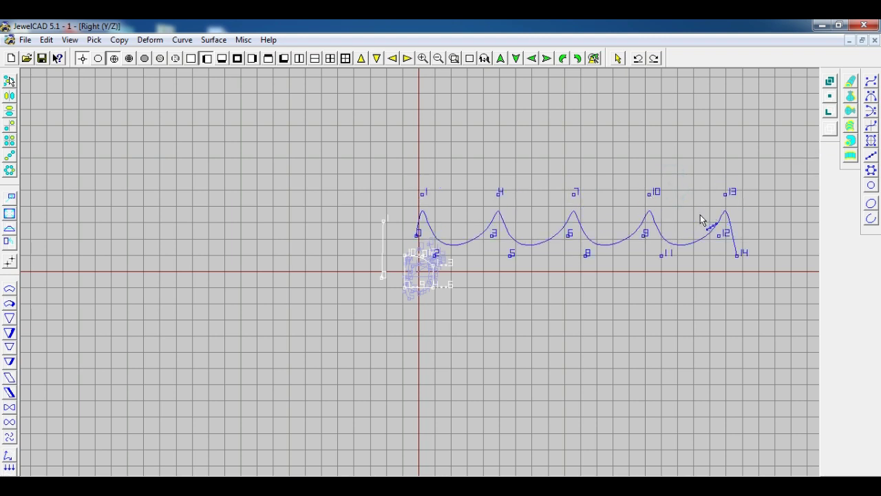
{"action": "left_click", "coordinate": [708, 222]}
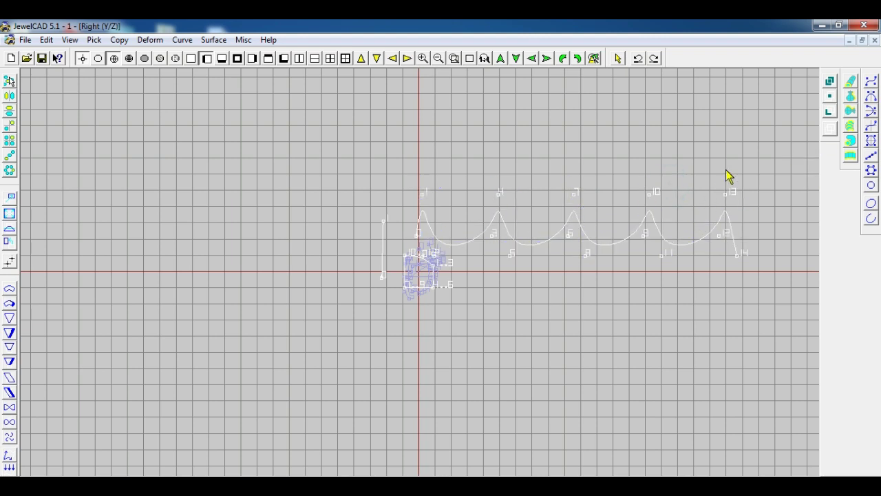
Step: Create a straight line with Extend Number 5 and position it just above the wave
{"action": "left_click", "coordinate": [869, 157]}
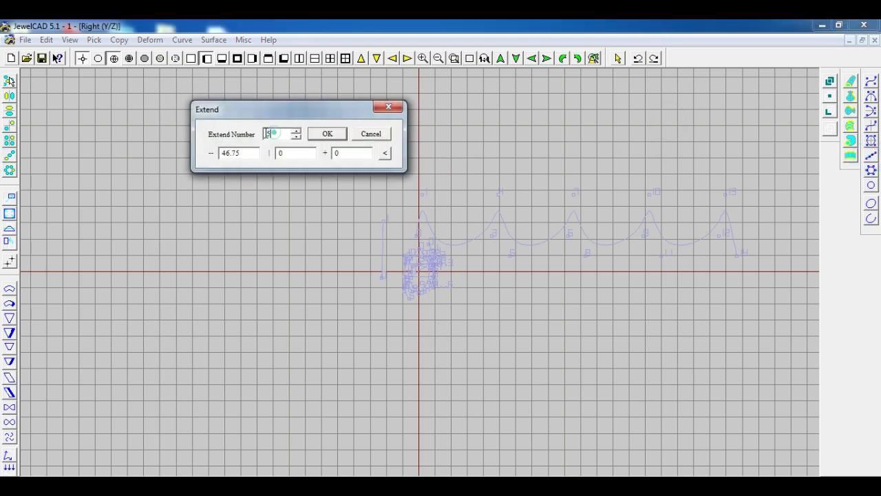
{"action": "left_click_drag", "start_coordinate": [273, 134], "coordinate": [263, 136]}
{"action": "left_click", "coordinate": [315, 134]}
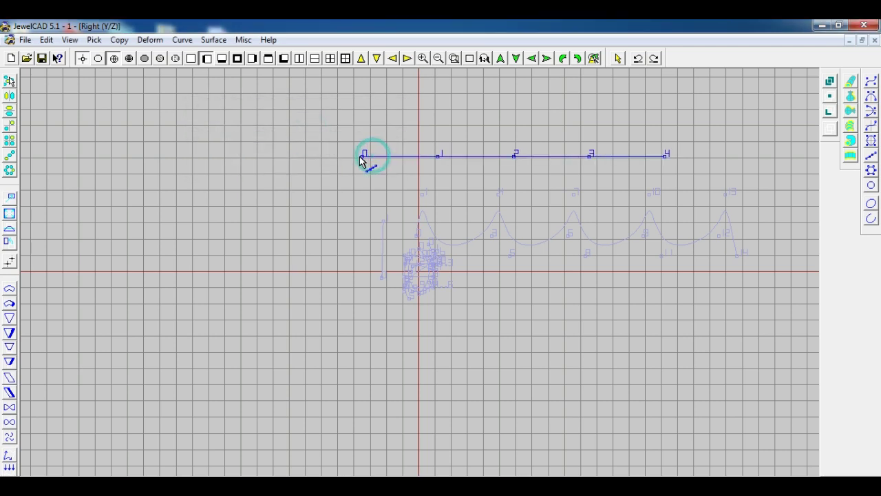
{"action": "left_click", "coordinate": [223, 150]}
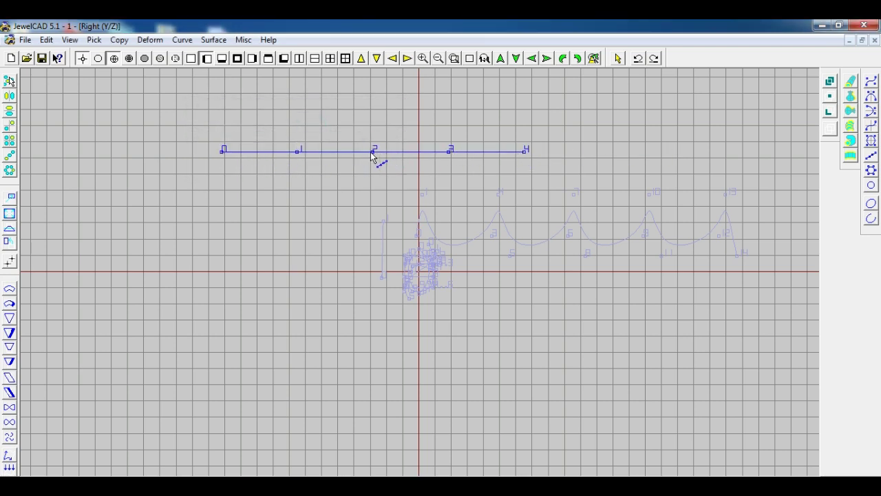
{"action": "mouse_move", "coordinate": [397, 157]}
{"action": "left_mouse_down"}
{"action": "mouse_move", "coordinate": [369, 141]}
{"action": "mouse_move", "coordinate": [373, 157]}
{"action": "left_mouse_up"}
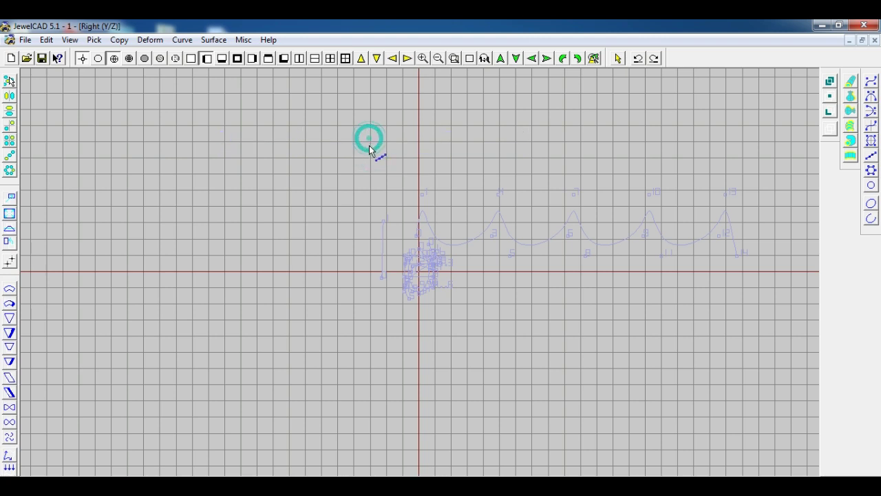
{"action": "left_click_drag", "start_coordinate": [441, 152], "coordinate": [446, 146]}
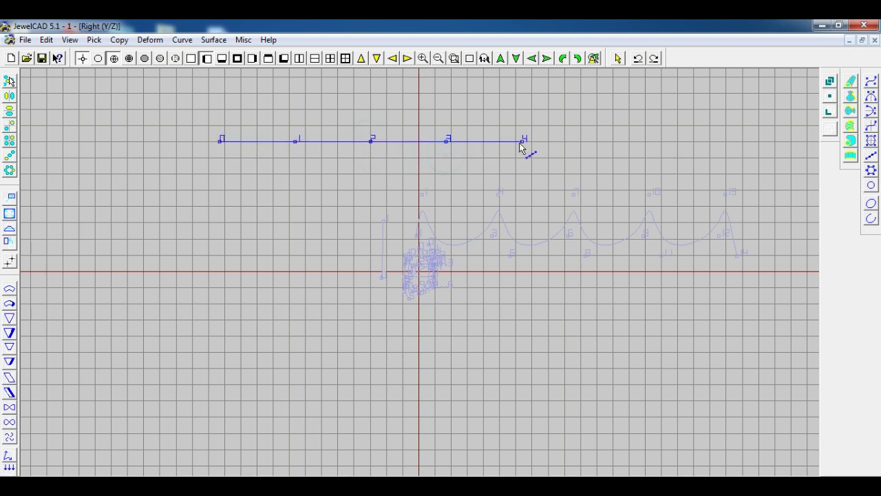
{"action": "left_click_drag", "start_coordinate": [523, 143], "coordinate": [519, 161]}
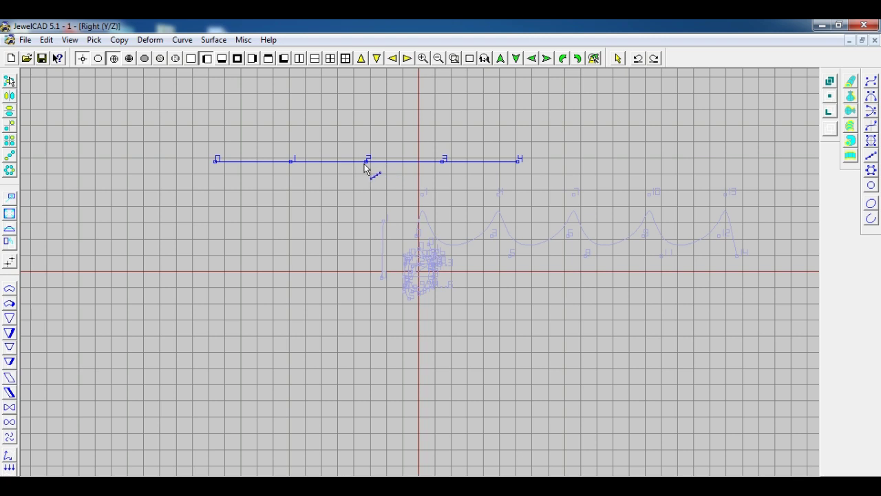
{"action": "left_click", "coordinate": [367, 169]}
{"action": "left_click", "coordinate": [368, 165]}
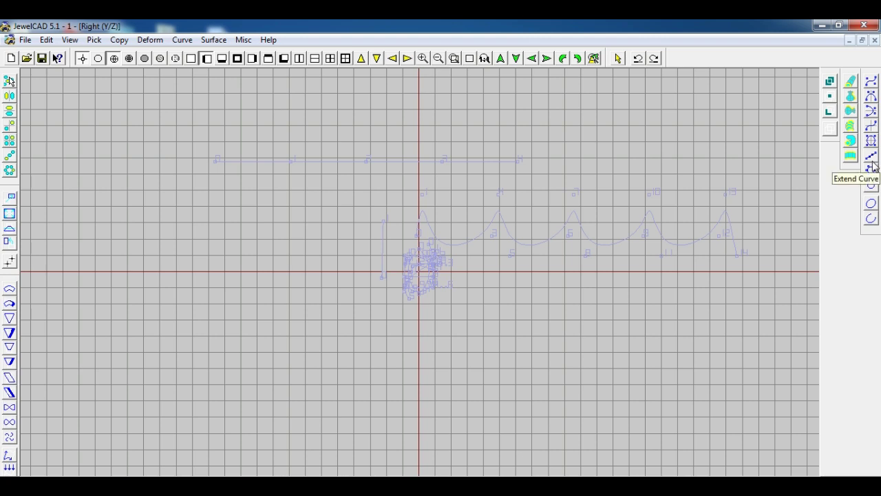
Step: Revolve fully around the origin with Number 8 (45°) to form an eight-point circle
{"action": "left_click", "coordinate": [871, 184]}
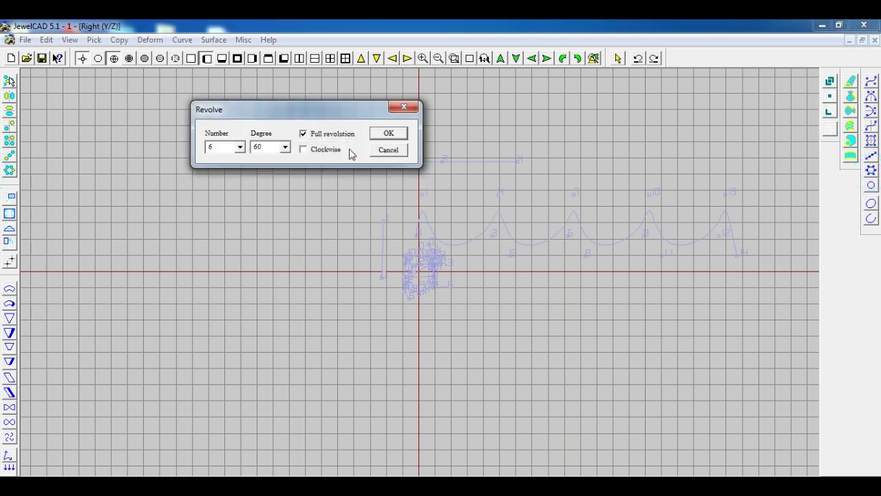
{"action": "left_click", "coordinate": [237, 147]}
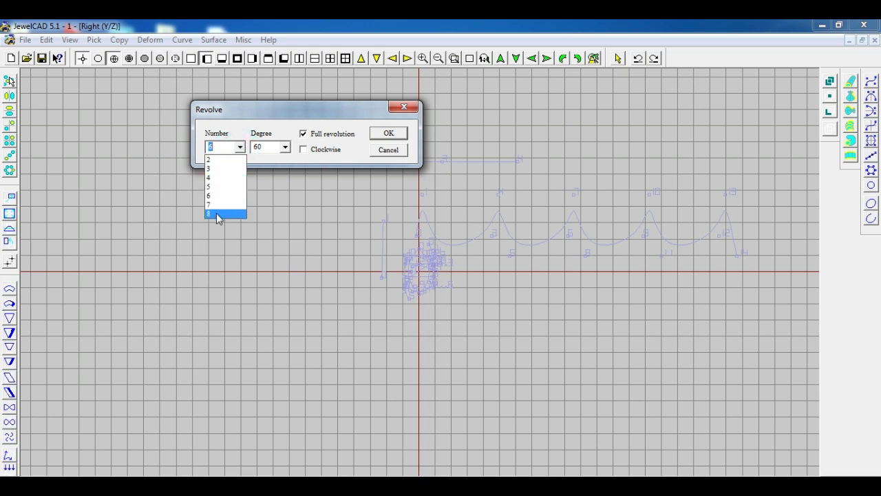
{"action": "left_click", "coordinate": [216, 214]}
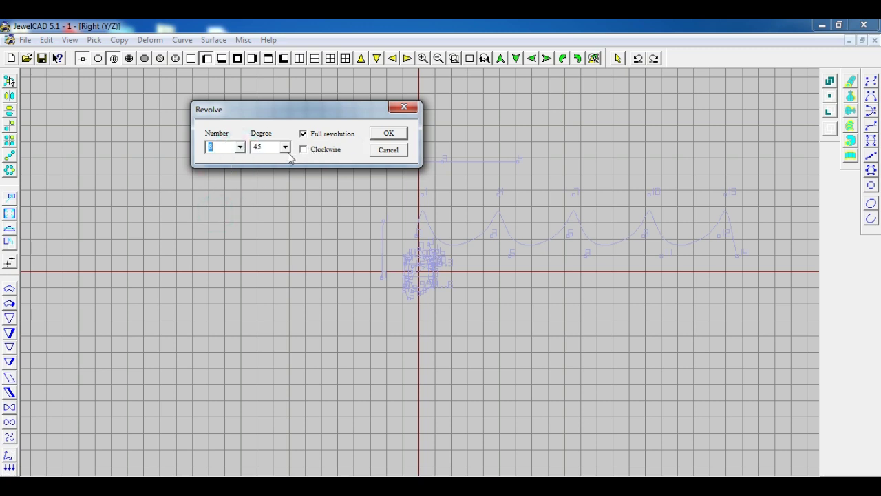
{"action": "left_click", "coordinate": [382, 133]}
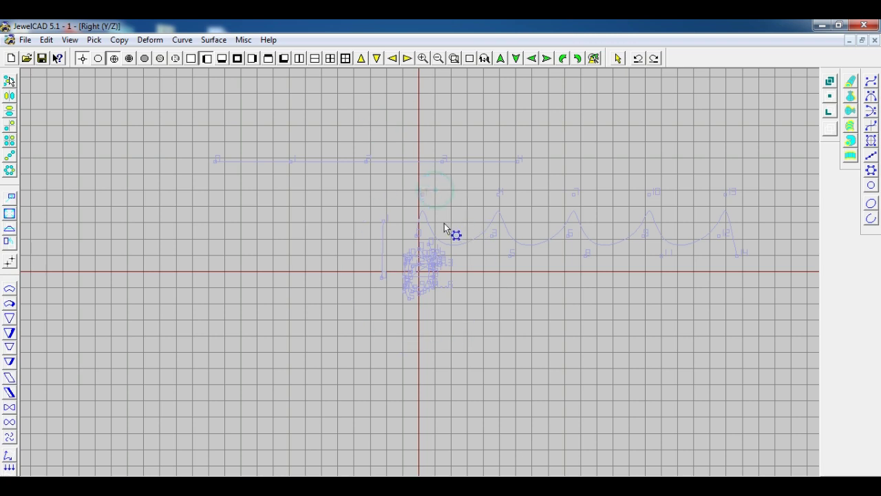
{"action": "left_click_drag", "start_coordinate": [382, 245], "coordinate": [438, 265]}
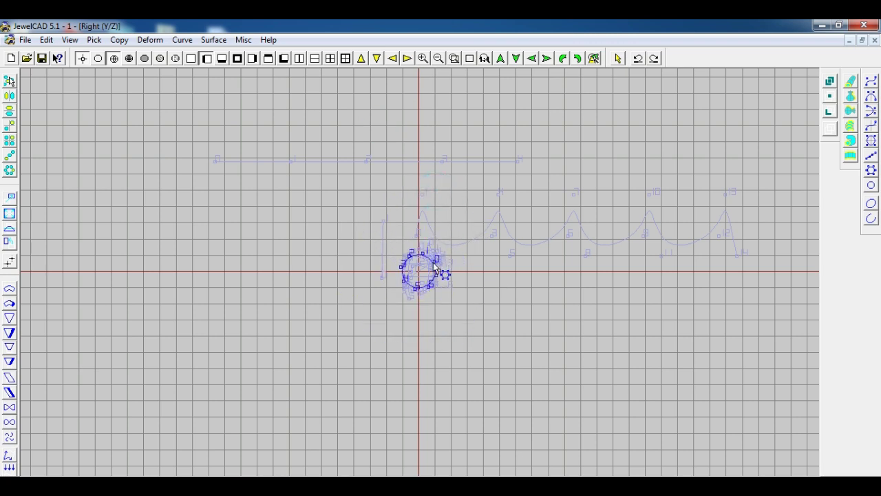
{"action": "left_click", "coordinate": [452, 249]}
{"action": "scroll", "coordinate": [453, 265], "scroll_direction": "up", "scroll_amount": 1}
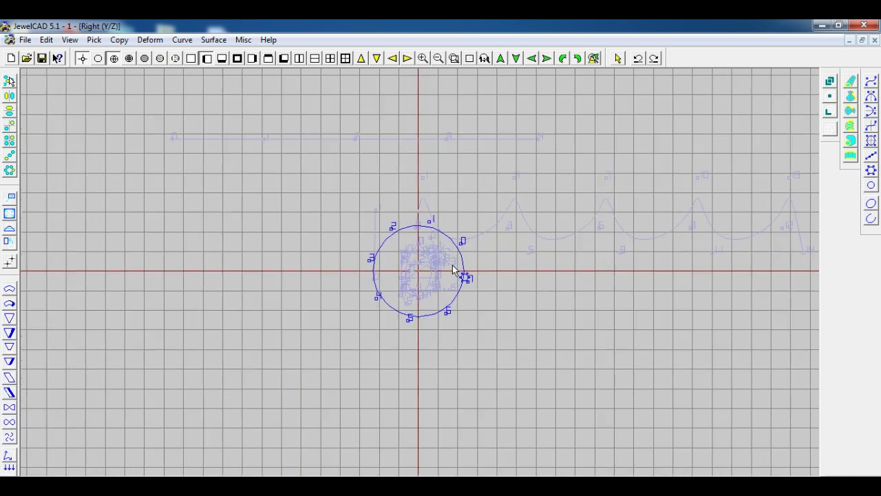
{"action": "scroll", "coordinate": [455, 266], "scroll_direction": "up", "scroll_amount": 1}
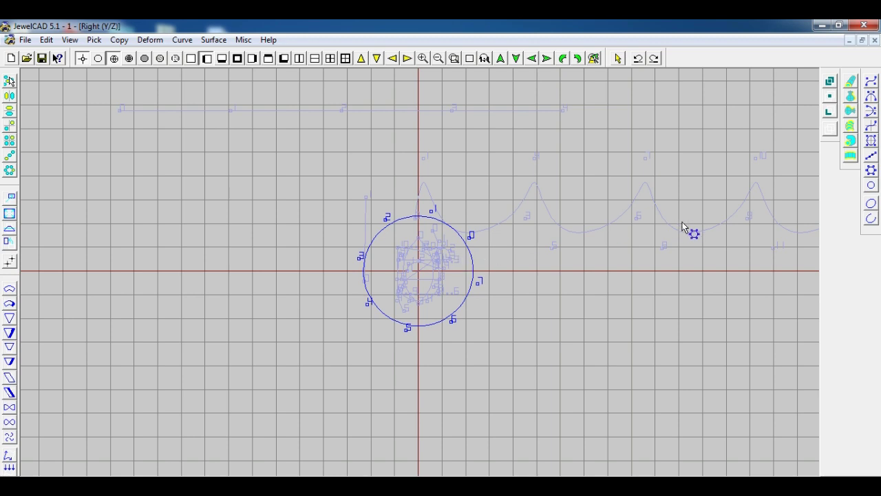
{"action": "right_click", "coordinate": [612, 236]}
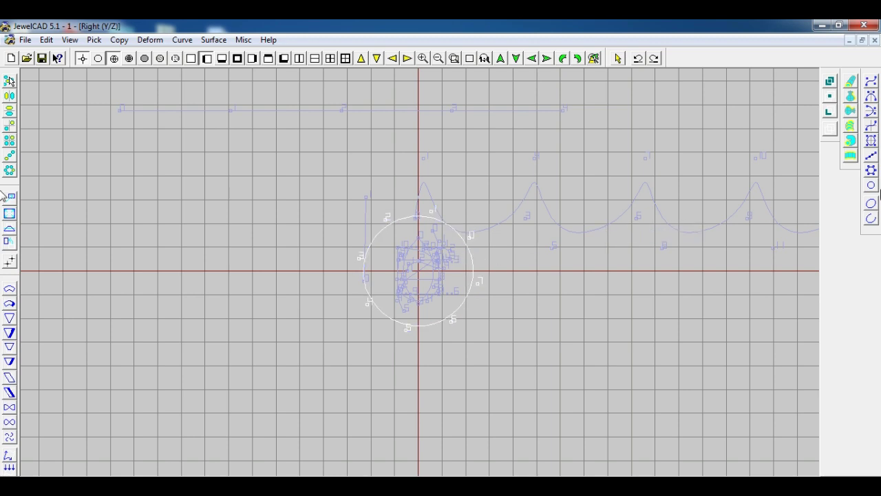
{"action": "left_click", "coordinate": [872, 187]}
Step: Create a six-control-point circle at the origin and zoom in to select it
{"action": "left_click", "coordinate": [457, 199]}
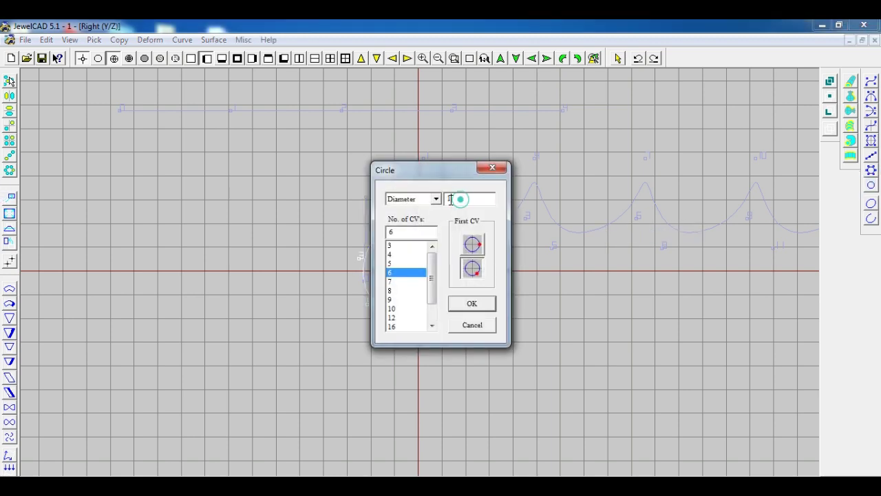
{"action": "double_click", "coordinate": [461, 199]}
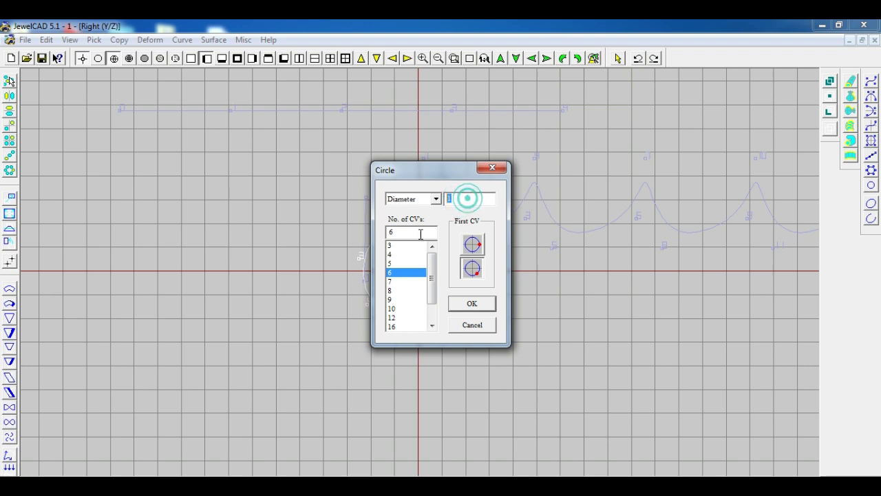
{"action": "left_click", "coordinate": [471, 303]}
{"action": "scroll", "coordinate": [429, 275], "scroll_direction": "up", "scroll_amount": 3}
{"action": "left_click", "coordinate": [421, 272]}
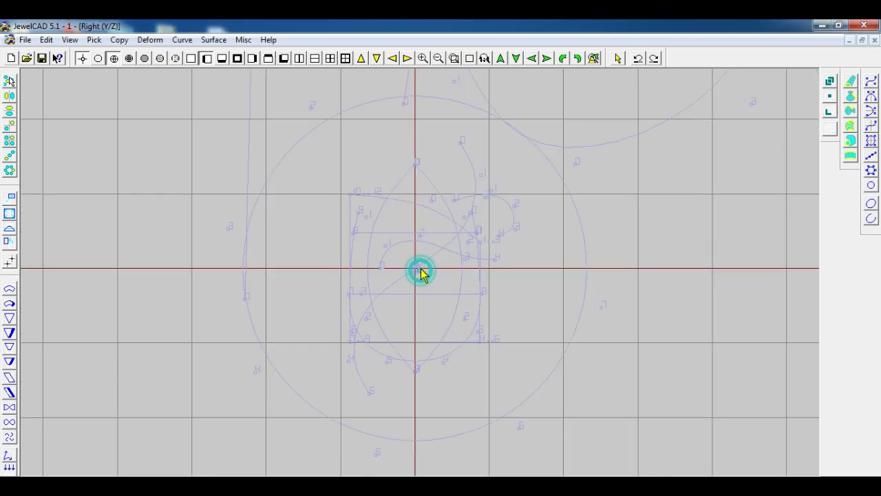
{"action": "scroll", "coordinate": [421, 271], "scroll_direction": "up", "scroll_amount": 2}
{"action": "scroll", "coordinate": [419, 274], "scroll_direction": "up", "scroll_amount": 2}
{"action": "left_click", "coordinate": [421, 268]}
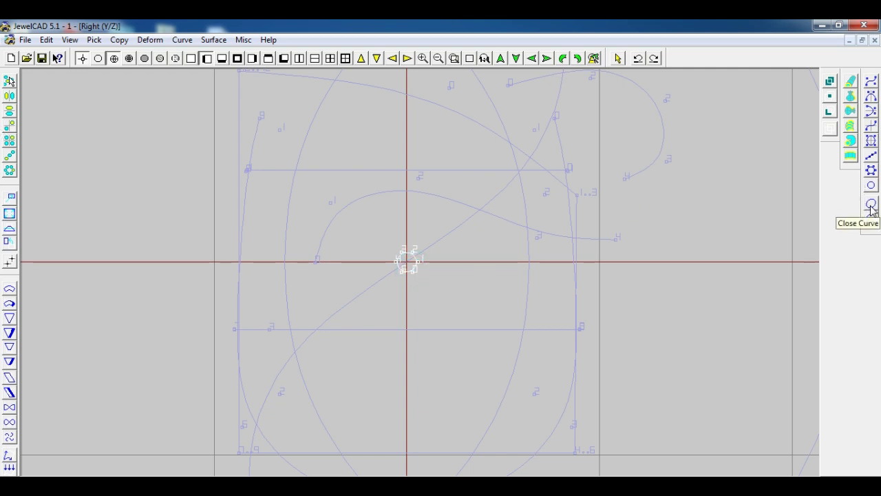
Step: Deselect the circle and recentre the view on the leaf curves
{"action": "scroll", "coordinate": [401, 254], "scroll_direction": "down", "scroll_amount": 2}
{"action": "scroll", "coordinate": [402, 254], "scroll_direction": "down", "scroll_amount": 2}
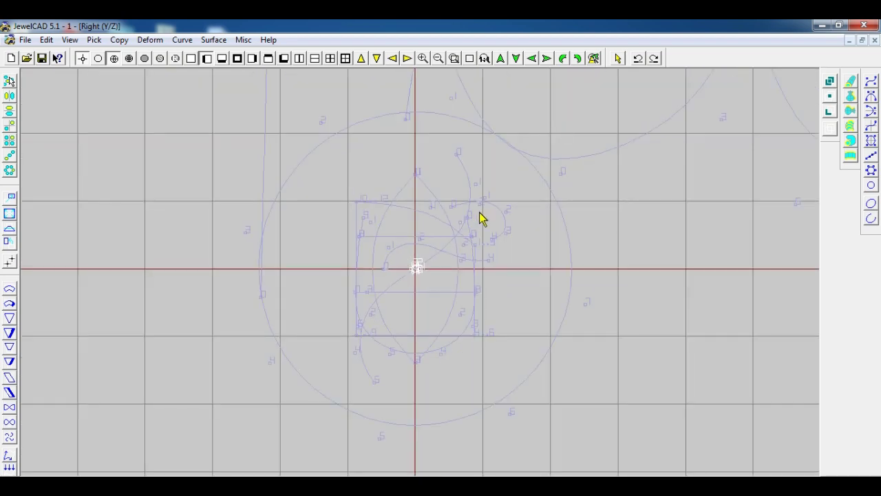
{"action": "left_click", "coordinate": [523, 172]}
{"action": "scroll", "coordinate": [495, 241], "scroll_direction": "down", "scroll_amount": 2}
{"action": "scroll", "coordinate": [513, 231], "scroll_direction": "down", "scroll_amount": 2}
{"action": "mouse_move", "coordinate": [536, 218]}
{"action": "left_mouse_down", "text": "ctrl"}
{"action": "mouse_move", "coordinate": [491, 252]}
{"action": "mouse_move", "coordinate": [475, 287]}
{"action": "left_mouse_up", "text": "ctrl"}
{"action": "scroll", "coordinate": [407, 271], "scroll_direction": "up", "scroll_amount": 2}
{"action": "scroll", "coordinate": [393, 275], "scroll_direction": "up", "scroll_amount": 2}
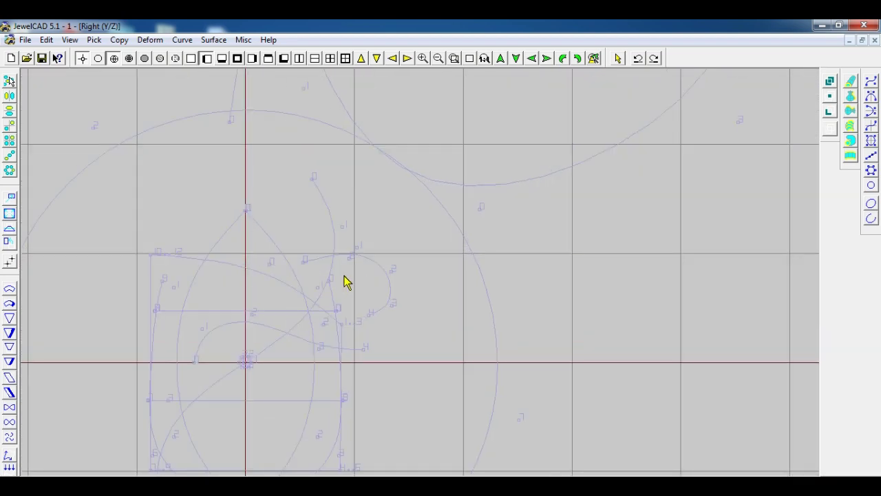
Step: Select the hook-shaped curve and toggle Close Curve on and off, leaving it open
{"action": "left_click", "coordinate": [329, 210]}
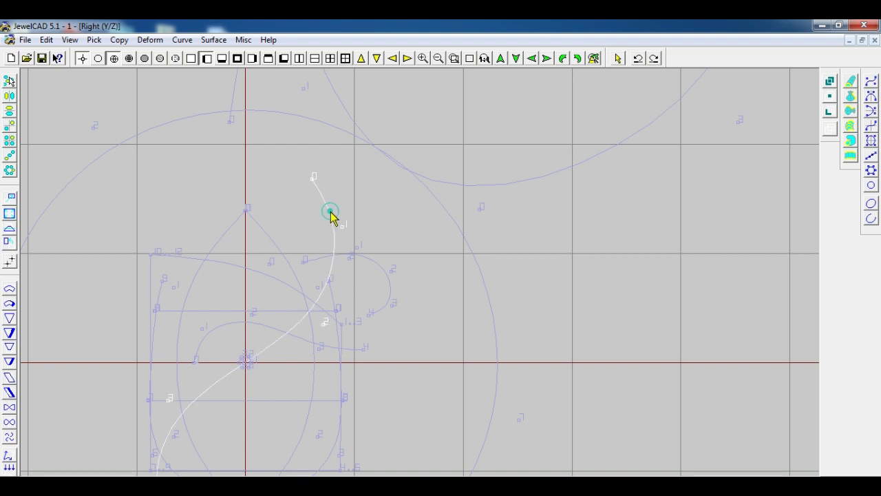
{"action": "left_click", "coordinate": [378, 262]}
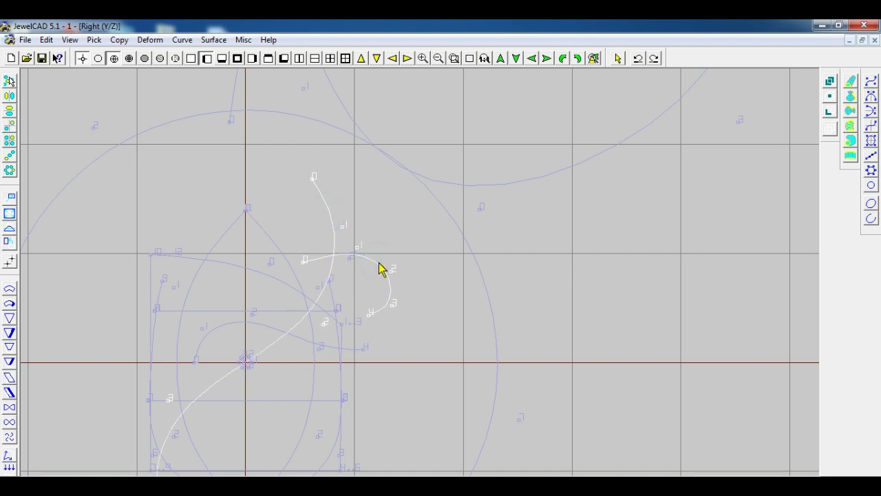
{"action": "left_click", "coordinate": [381, 267]}
{"action": "left_click", "coordinate": [379, 267]}
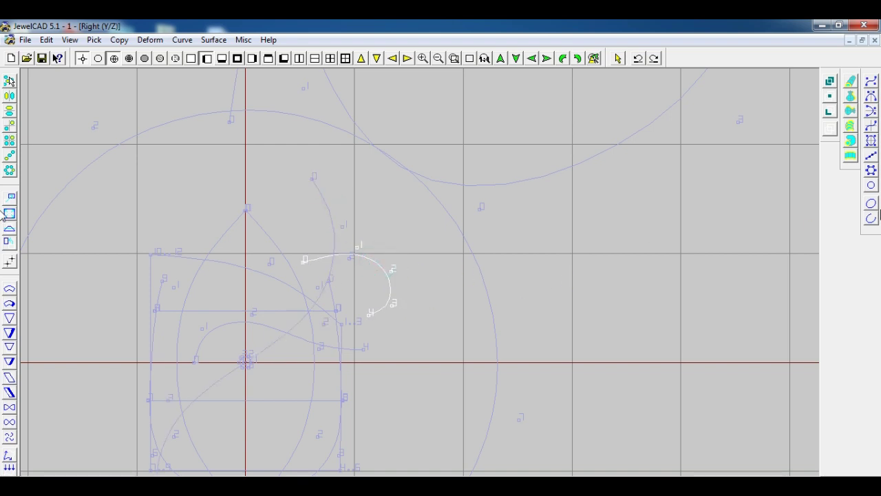
{"action": "left_click", "coordinate": [872, 204]}
{"action": "left_click", "coordinate": [871, 168]}
{"action": "left_click", "coordinate": [872, 204]}
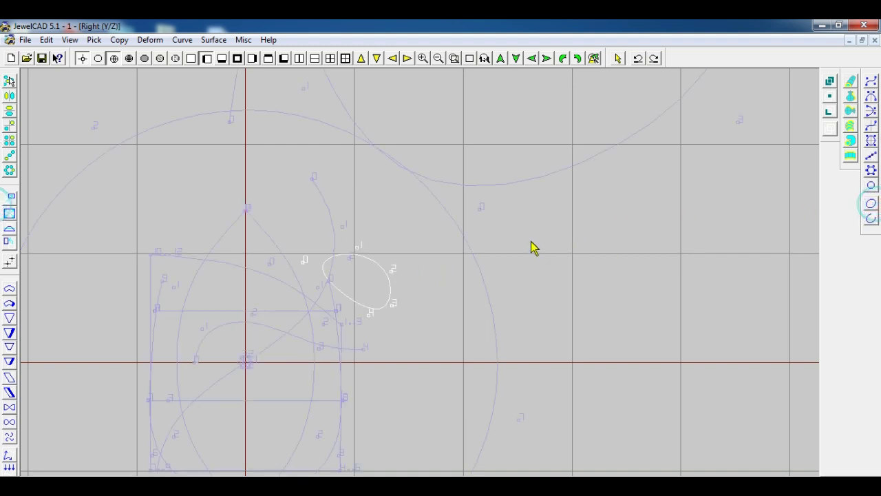
{"action": "left_click", "coordinate": [870, 219]}
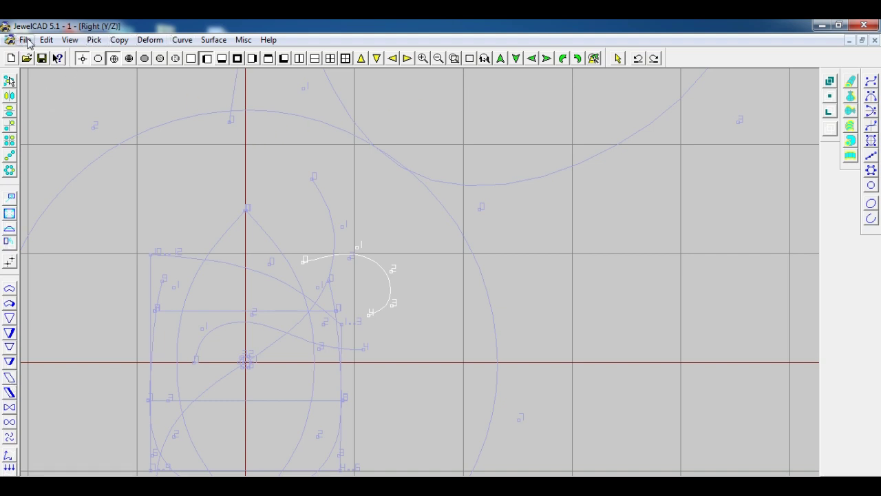
{"action": "left_click", "coordinate": [26, 41]}
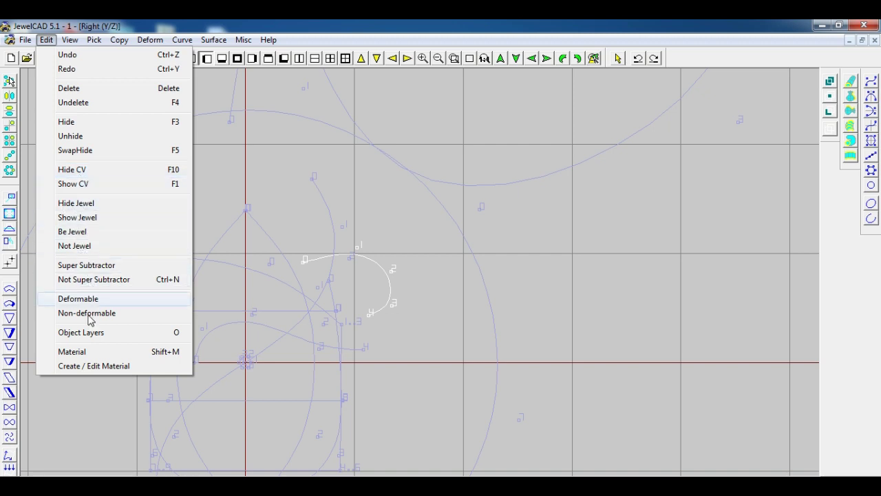
{"action": "left_click", "coordinate": [94, 354]}
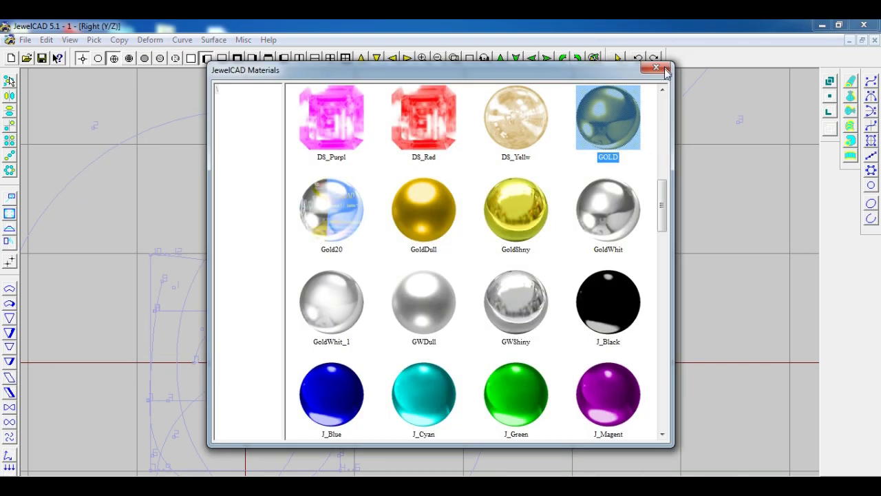
{"action": "left_click", "coordinate": [656, 67]}
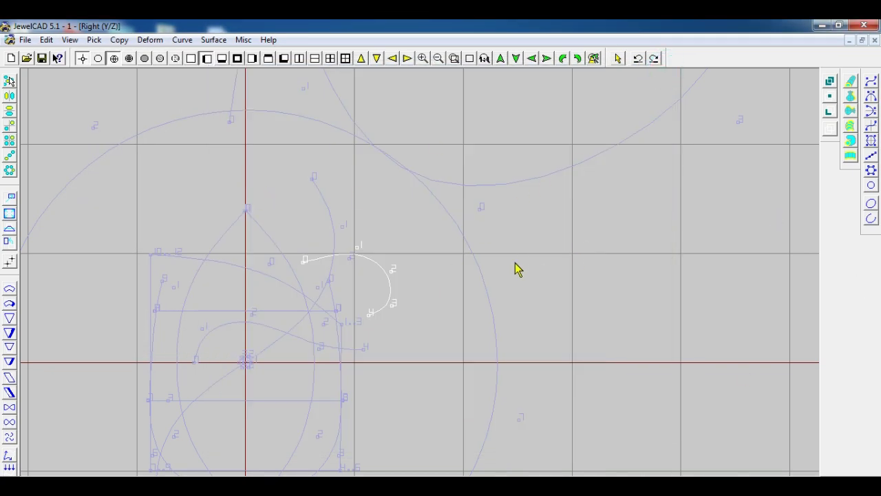